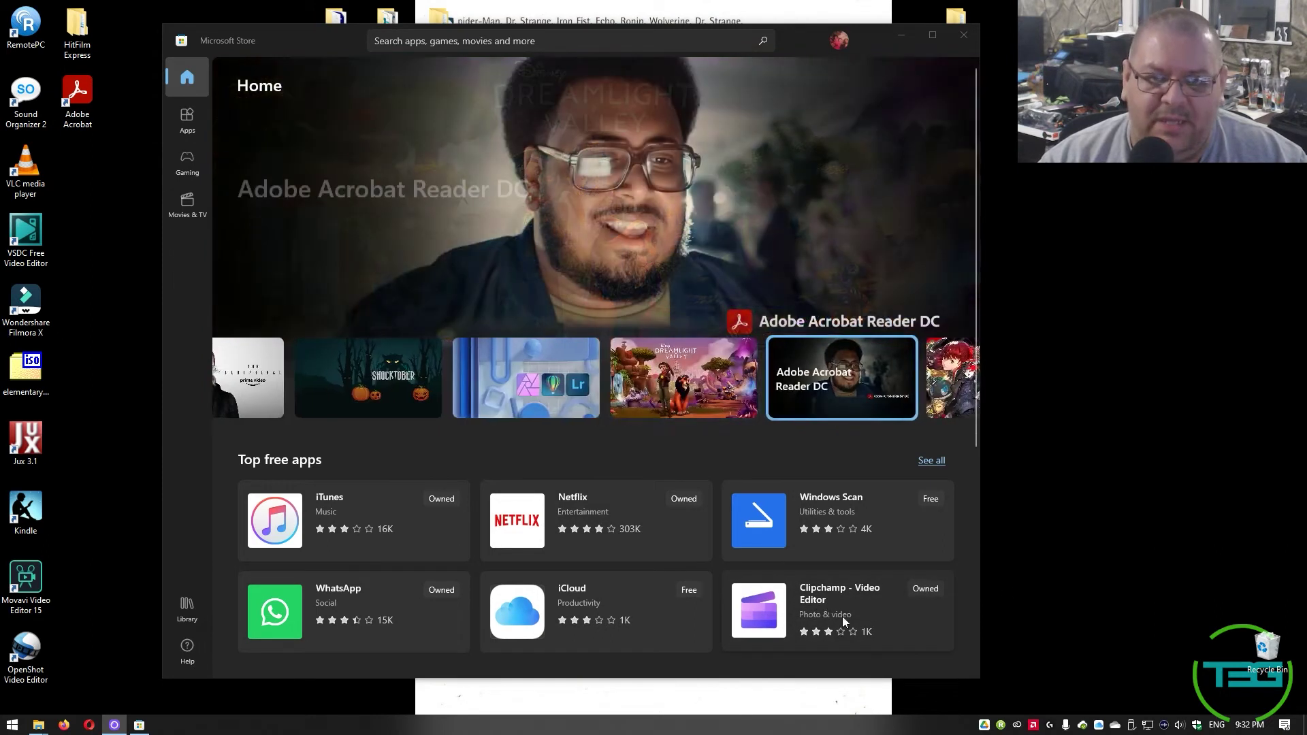
- Search the Microsoft Store for 'clipchamp'
{"action": "left_click", "coordinate": [591, 43]}
{"action": "type", "text": "clipchamp"}
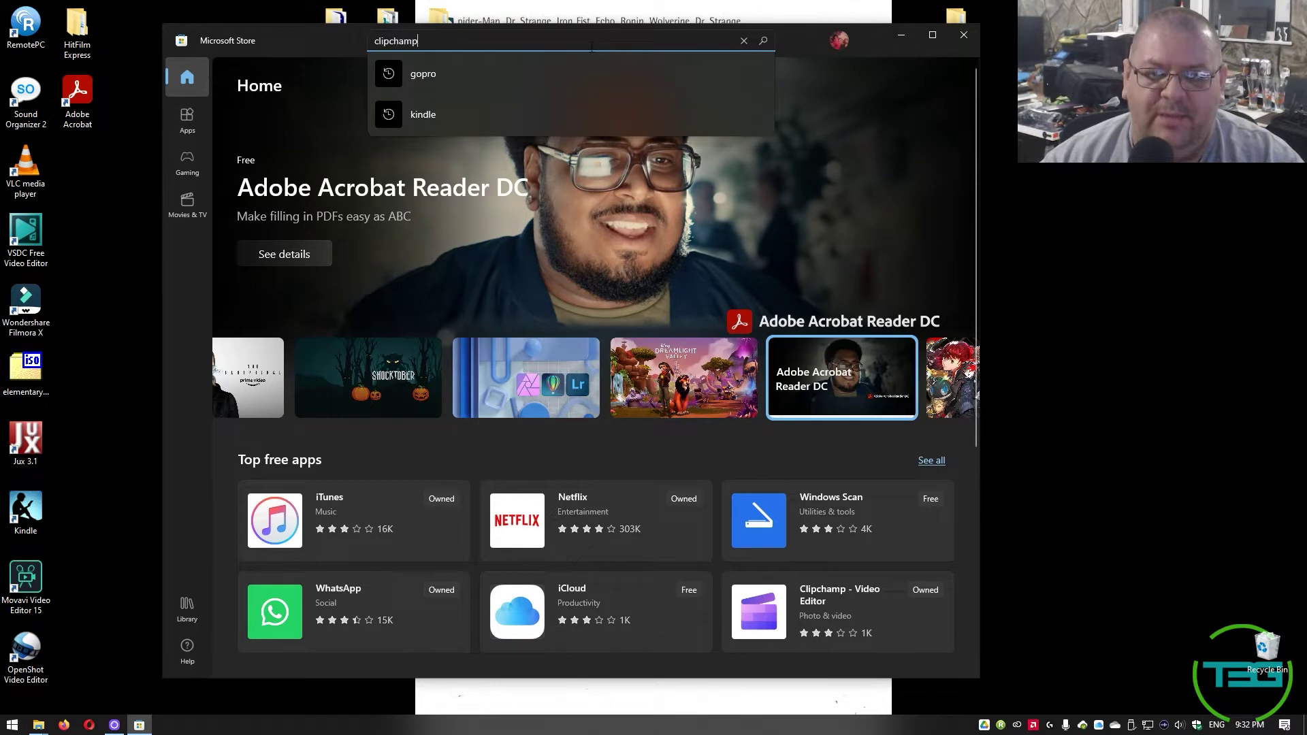
{"action": "key", "text": "Return"}
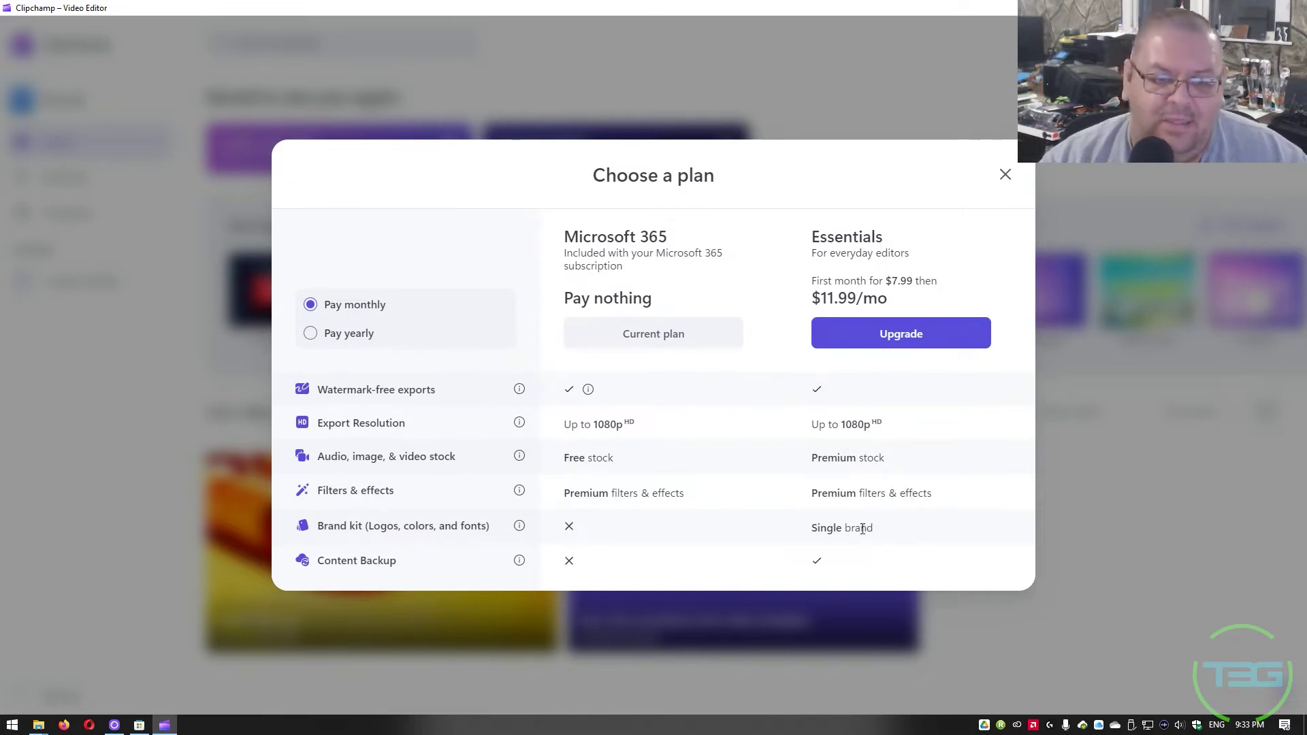
{"action": "left_click_drag", "start_coordinate": [891, 533], "coordinate": [795, 530]}
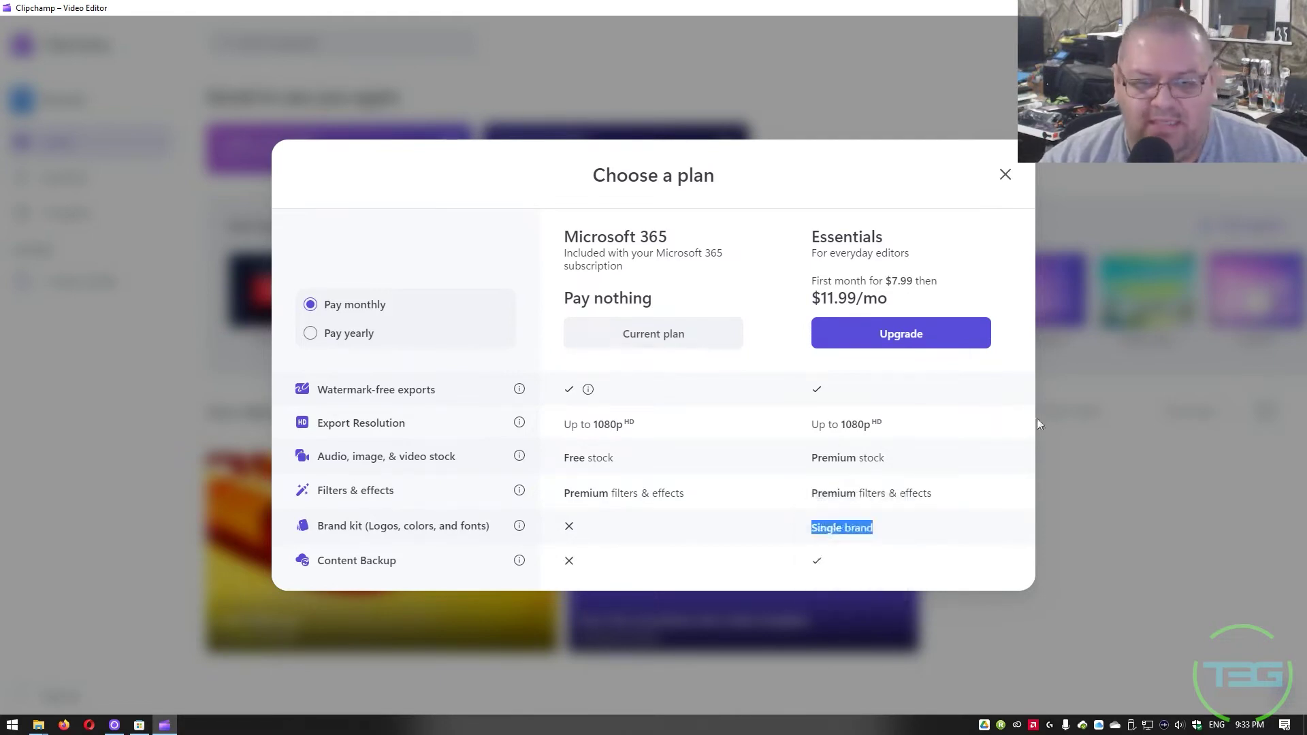
{"action": "left_click", "coordinate": [829, 562]}
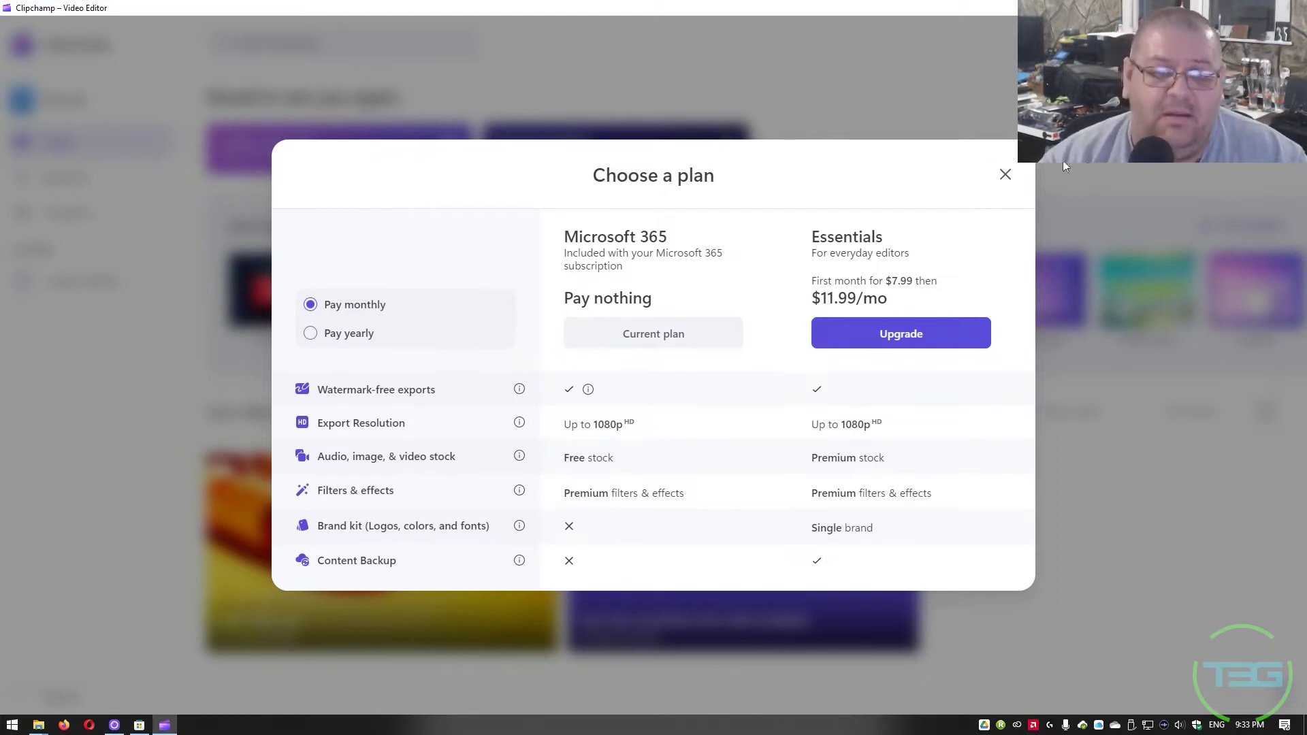
{"action": "left_click", "coordinate": [1004, 178]}
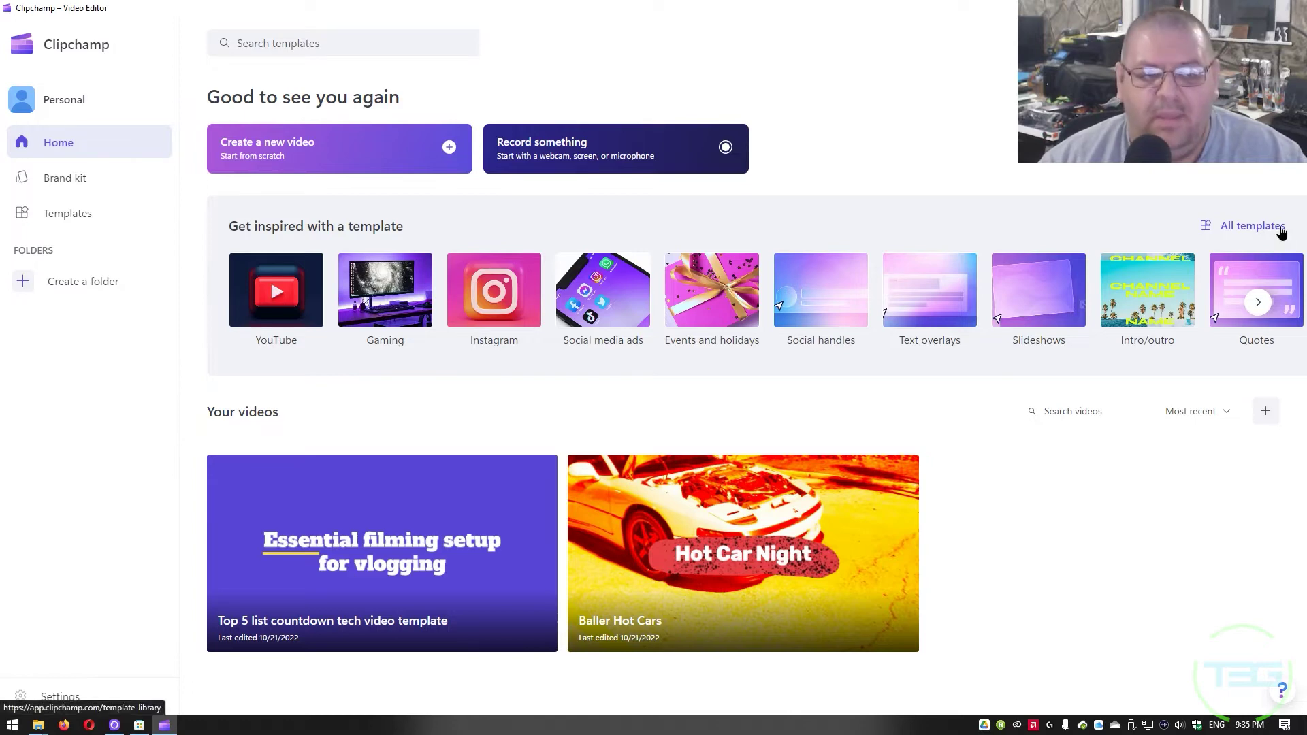
{"action": "left_click", "coordinate": [1277, 226]}
{"action": "scroll", "coordinate": [832, 280], "scroll_direction": "down", "scroll_amount": 2}
{"action": "scroll", "coordinate": [831, 284], "scroll_direction": "down", "scroll_amount": 15}
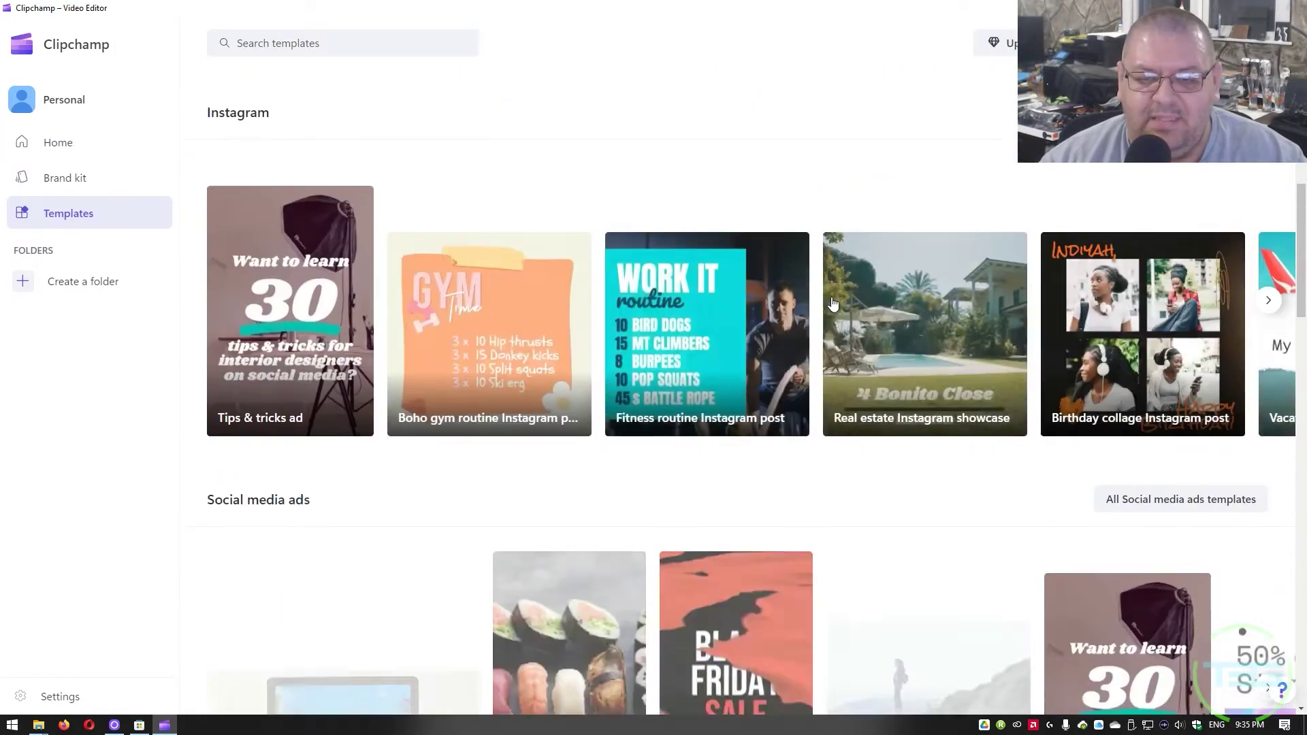
{"action": "scroll", "coordinate": [793, 324], "scroll_direction": "up", "scroll_amount": 8}
{"action": "scroll", "coordinate": [793, 324], "scroll_direction": "up", "scroll_amount": 1}
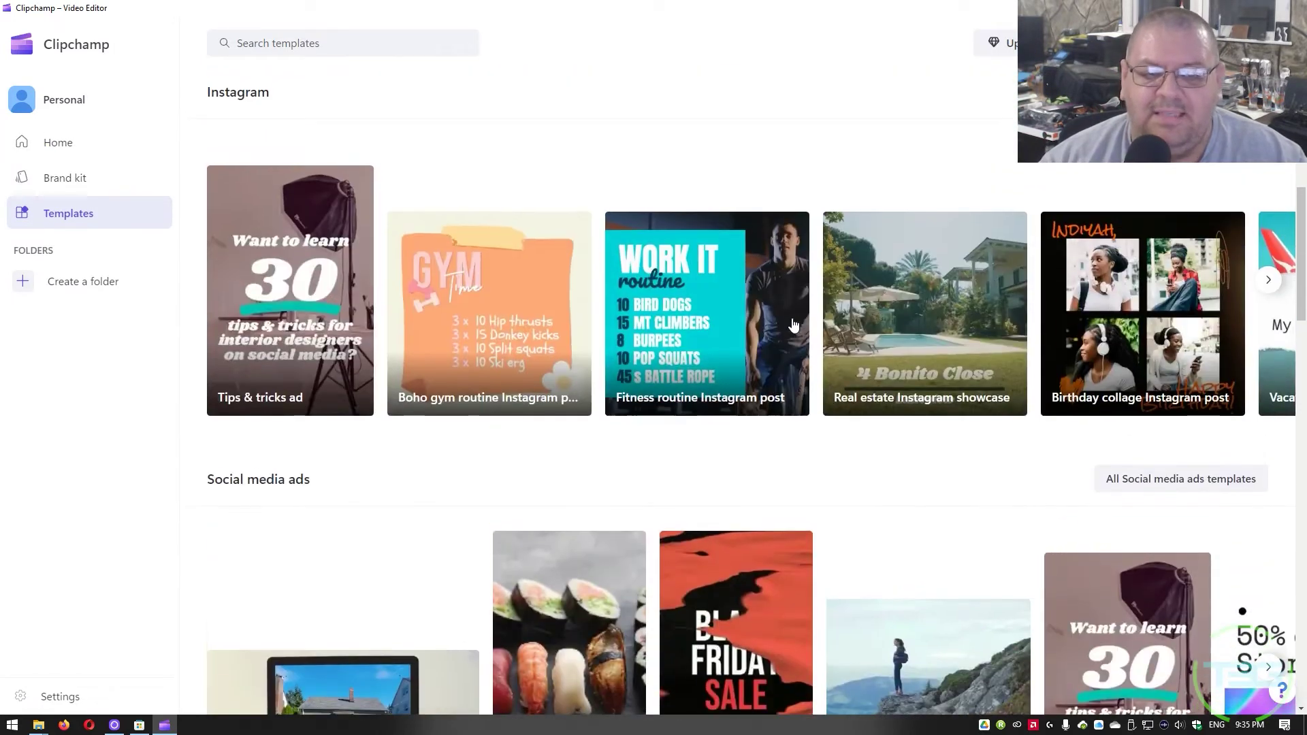
{"action": "scroll", "coordinate": [757, 574], "scroll_direction": "down", "scroll_amount": 10}
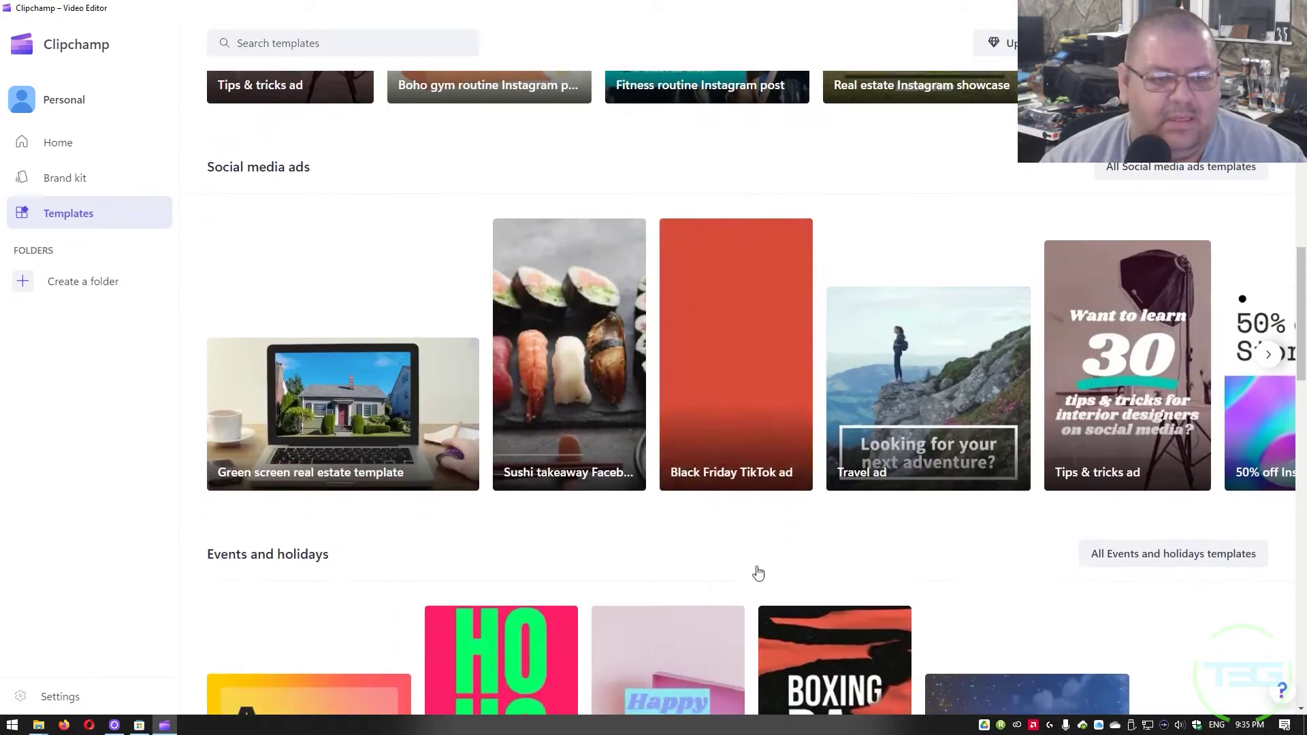
{"action": "scroll", "coordinate": [417, 479], "scroll_direction": "down", "scroll_amount": 3}
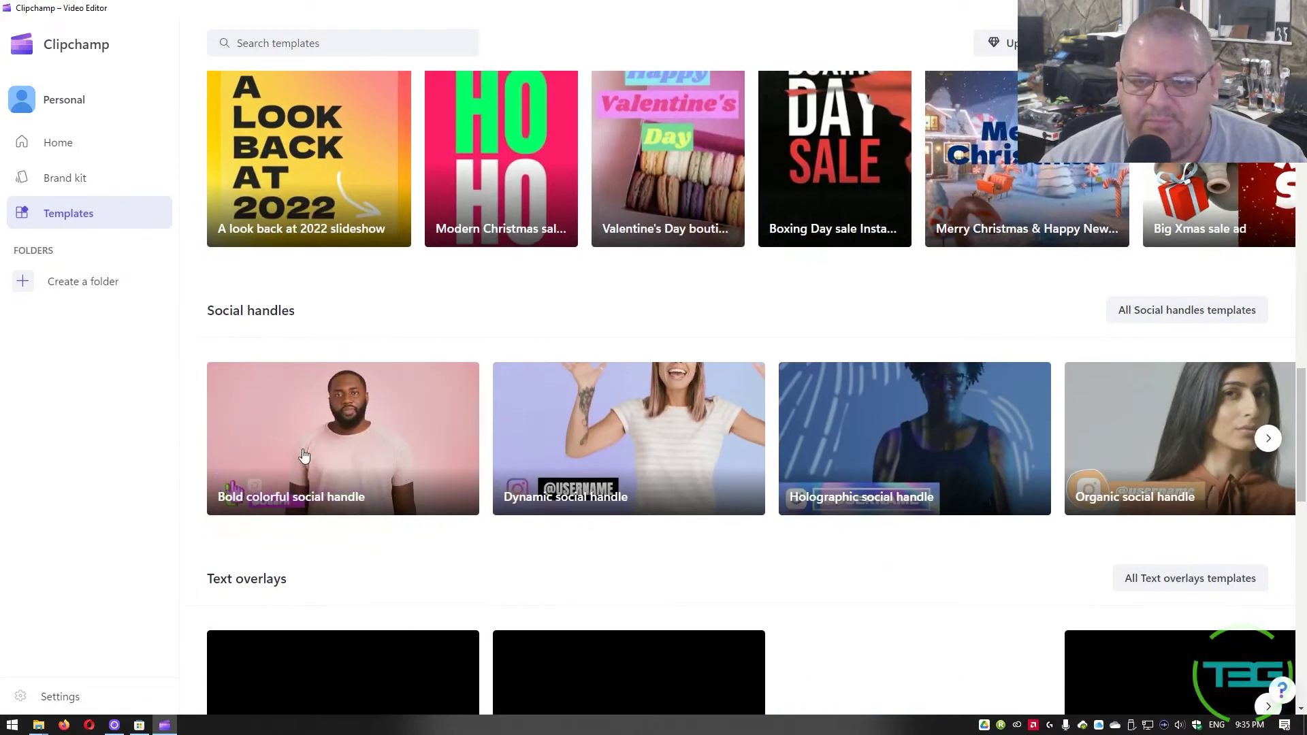
{"action": "scroll", "coordinate": [450, 353], "scroll_direction": "down", "scroll_amount": 8}
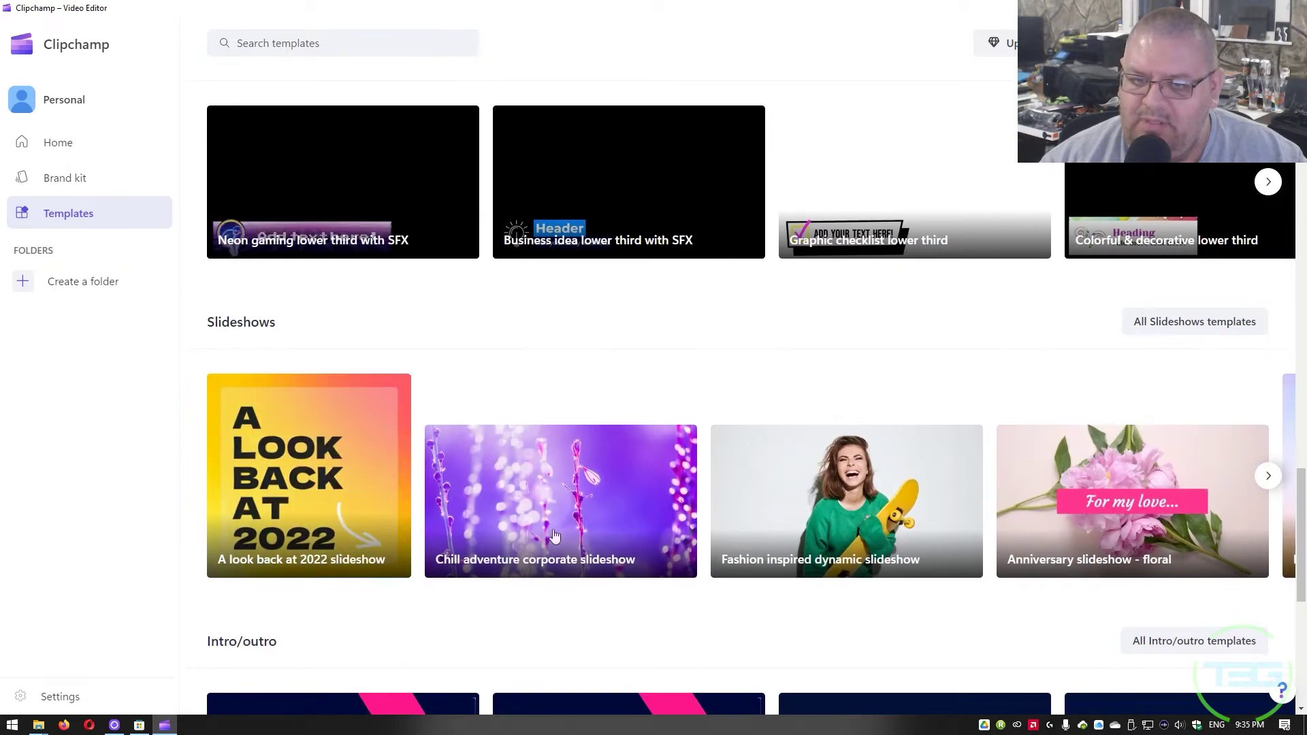
{"action": "scroll", "coordinate": [671, 542], "scroll_direction": "down", "scroll_amount": 7}
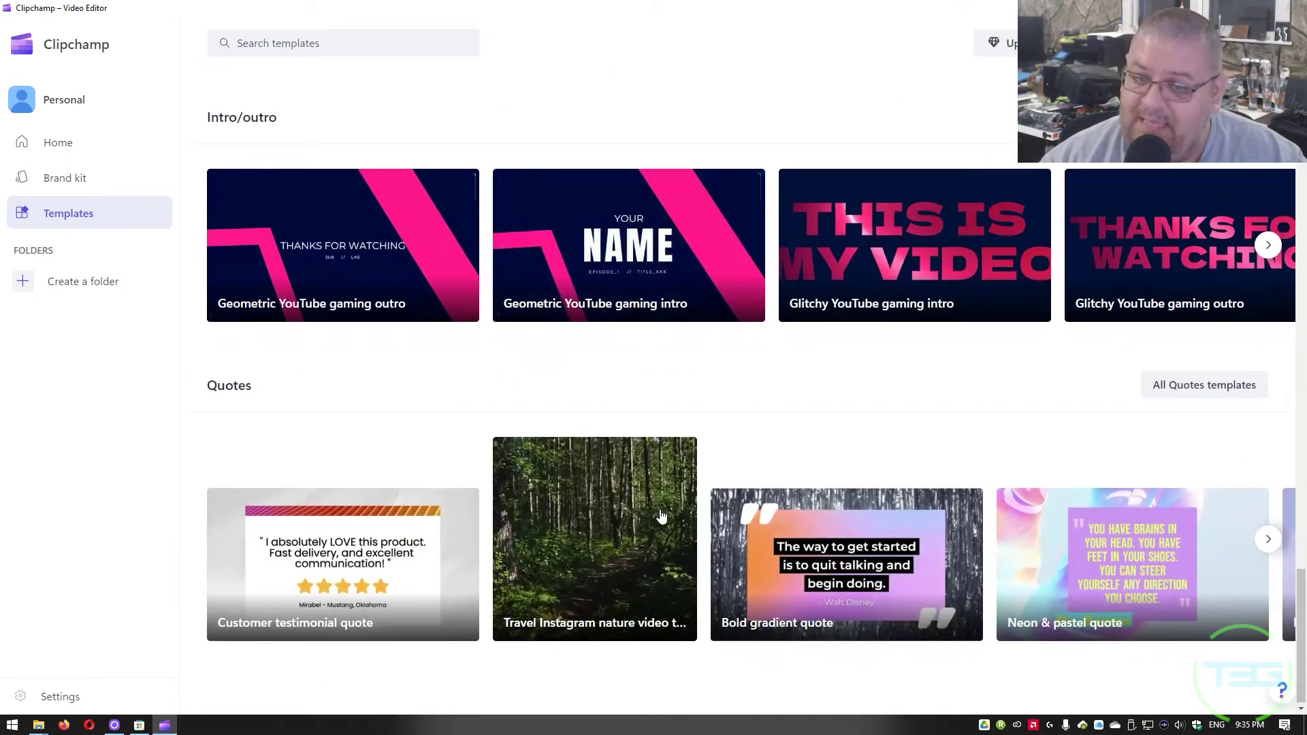
{"action": "scroll", "coordinate": [882, 567], "scroll_direction": "up", "scroll_amount": 20}
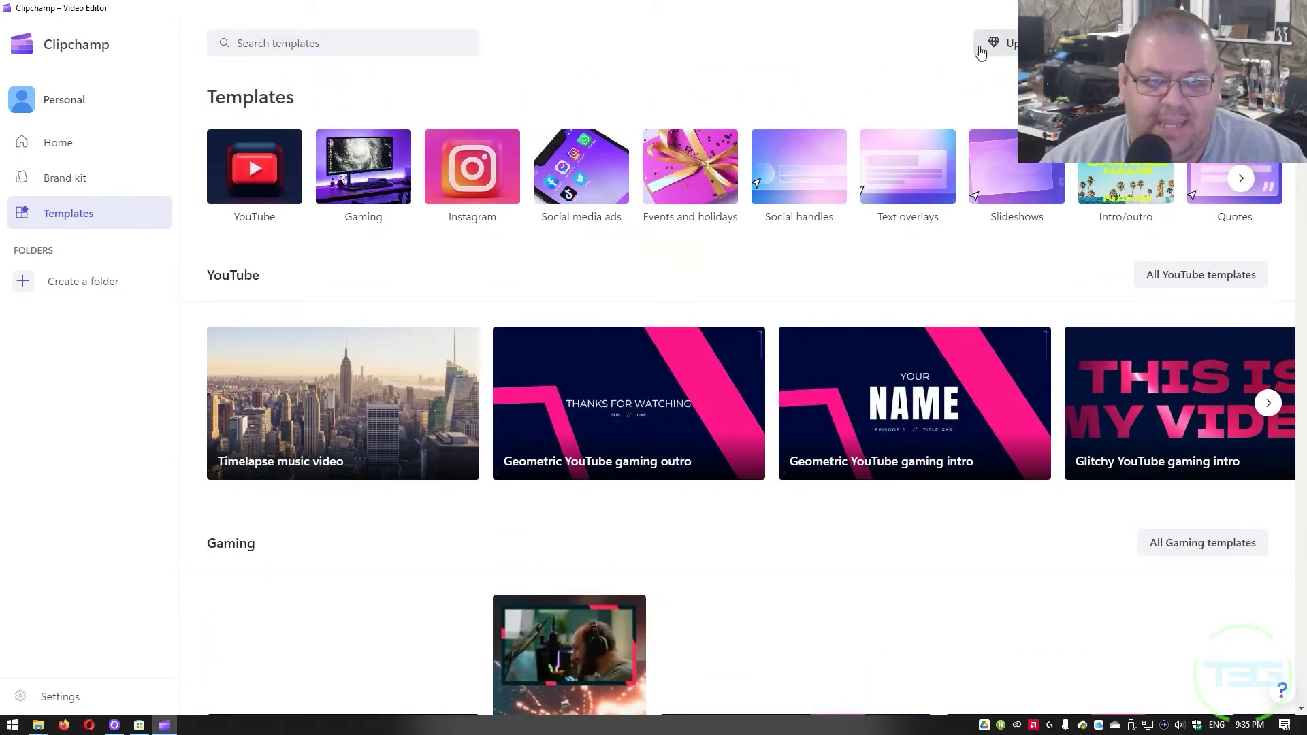
{"action": "left_click", "coordinate": [1201, 275]}
{"action": "scroll", "coordinate": [1079, 464], "scroll_direction": "down", "scroll_amount": 3}
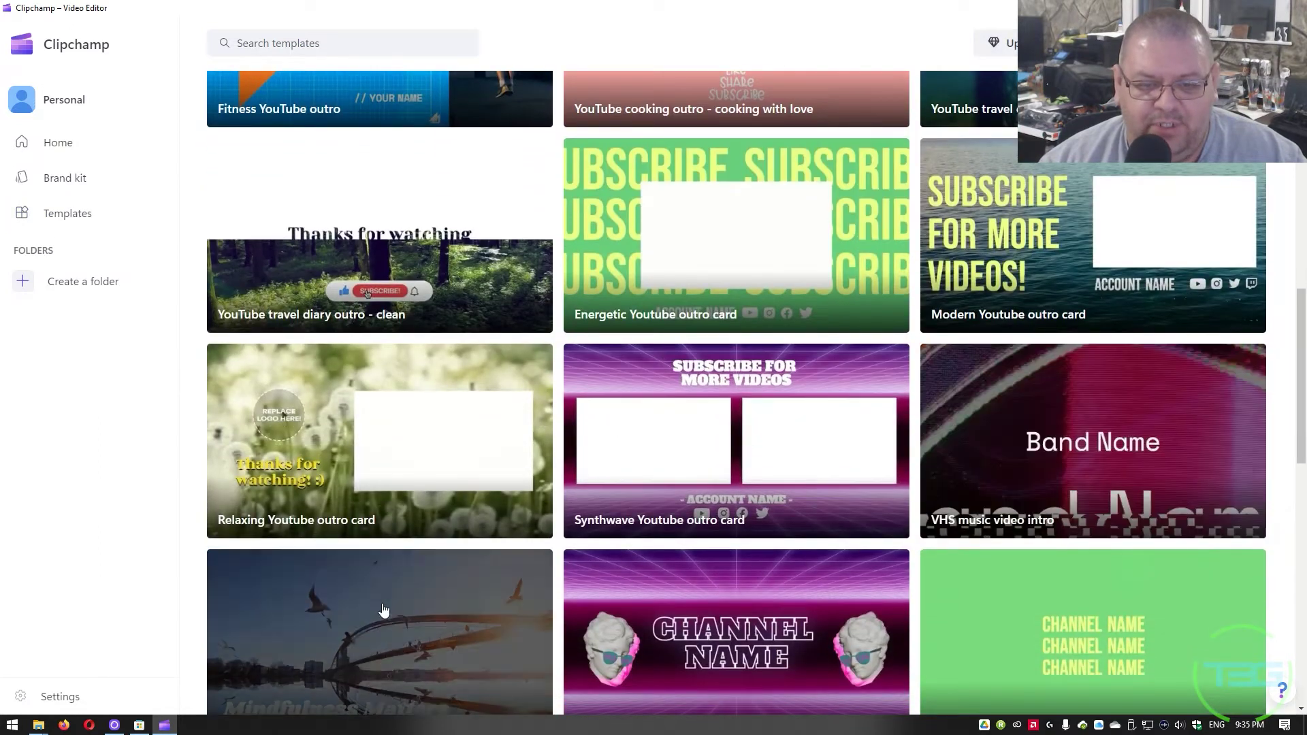
{"action": "scroll", "coordinate": [885, 511], "scroll_direction": "down", "scroll_amount": 3}
{"action": "scroll", "coordinate": [712, 603], "scroll_direction": "down", "scroll_amount": 5}
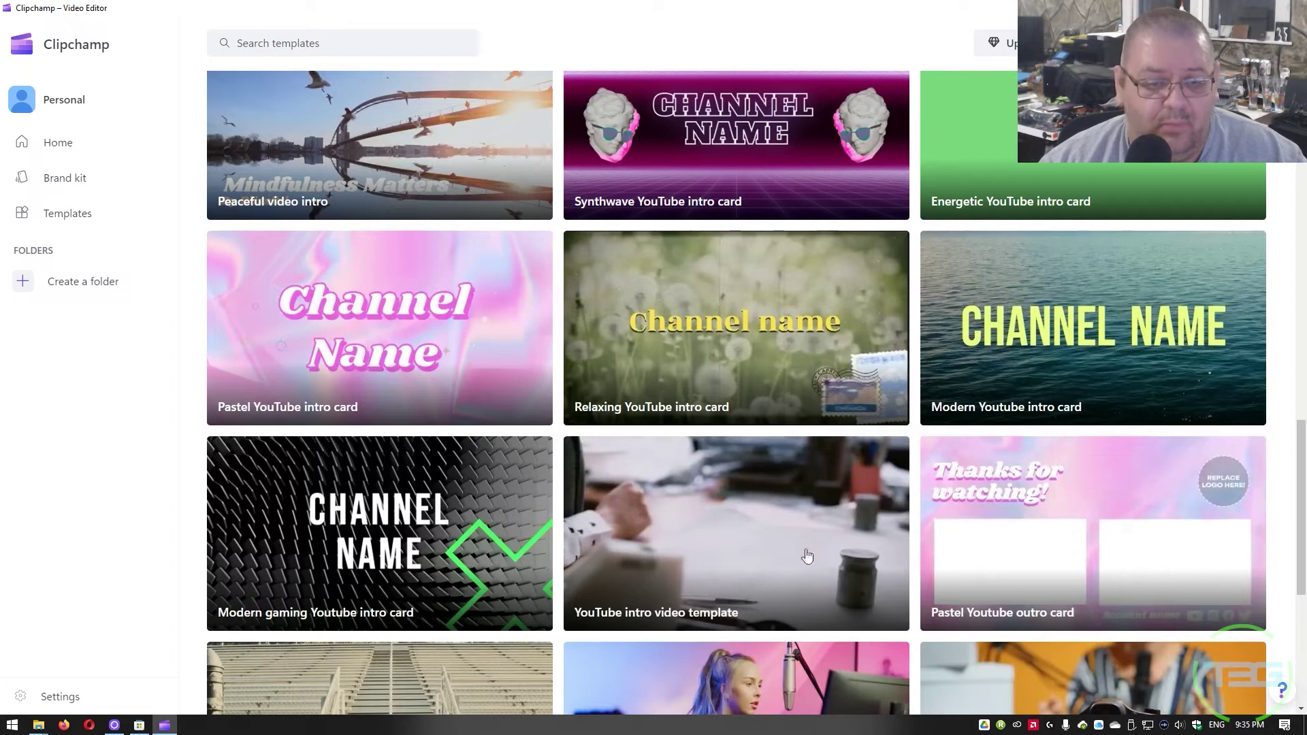
{"action": "scroll", "coordinate": [667, 544], "scroll_direction": "down", "scroll_amount": 6}
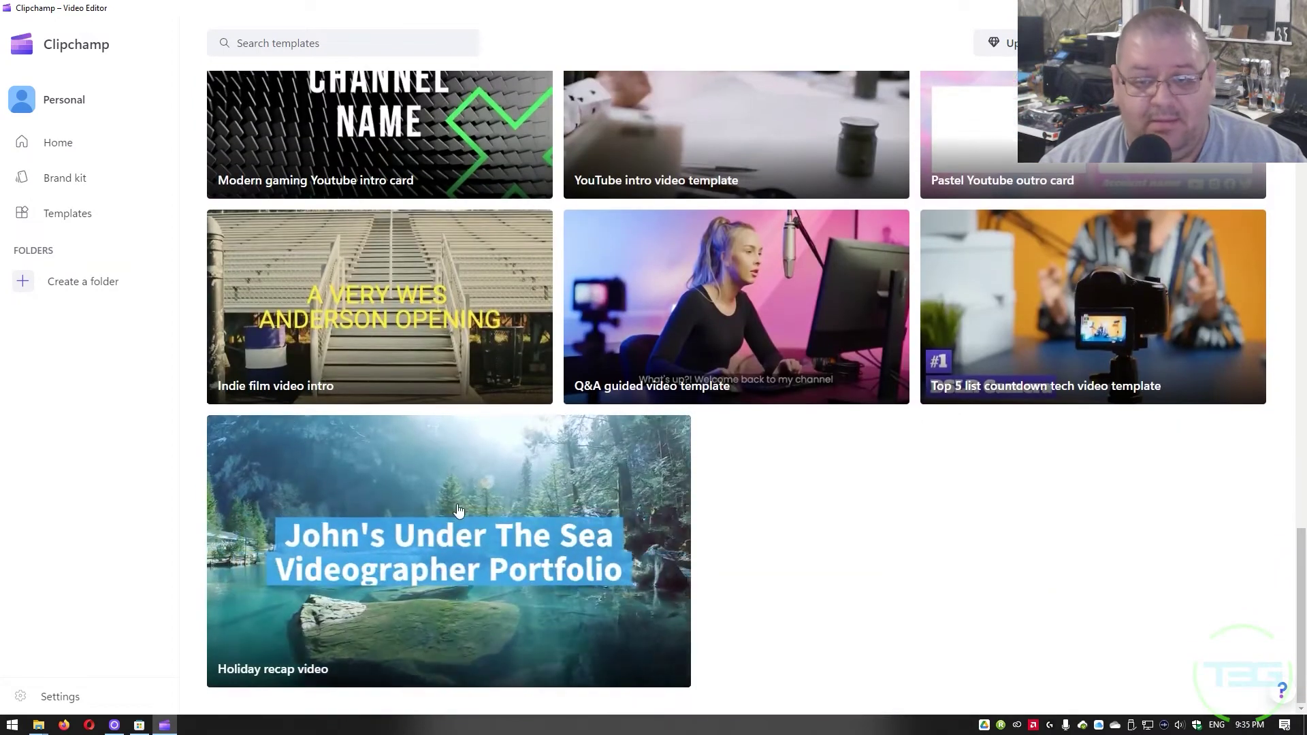
{"action": "scroll", "coordinate": [749, 442], "scroll_direction": "up", "scroll_amount": 2}
{"action": "scroll", "coordinate": [749, 401], "scroll_direction": "up", "scroll_amount": 5}
{"action": "scroll", "coordinate": [716, 389], "scroll_direction": "up", "scroll_amount": 10}
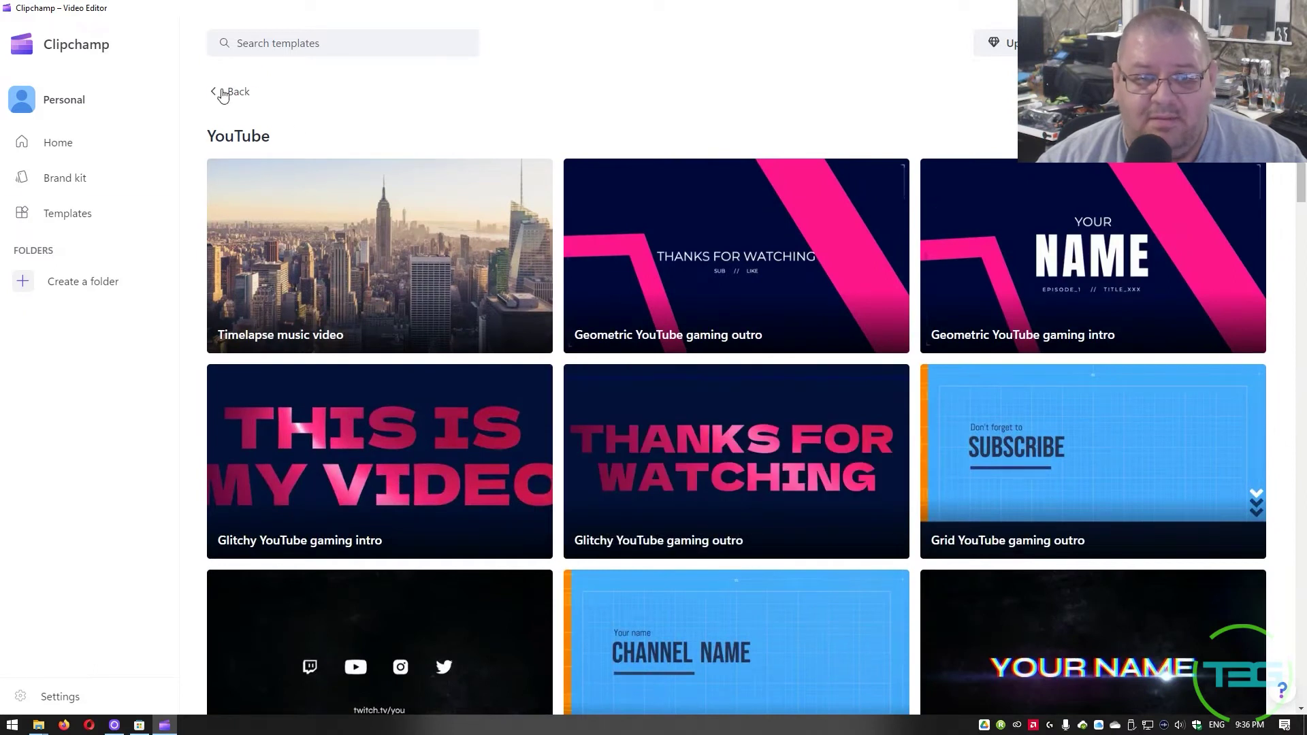
{"action": "left_click", "coordinate": [224, 95]}
{"action": "key", "text": "alt+Left"}
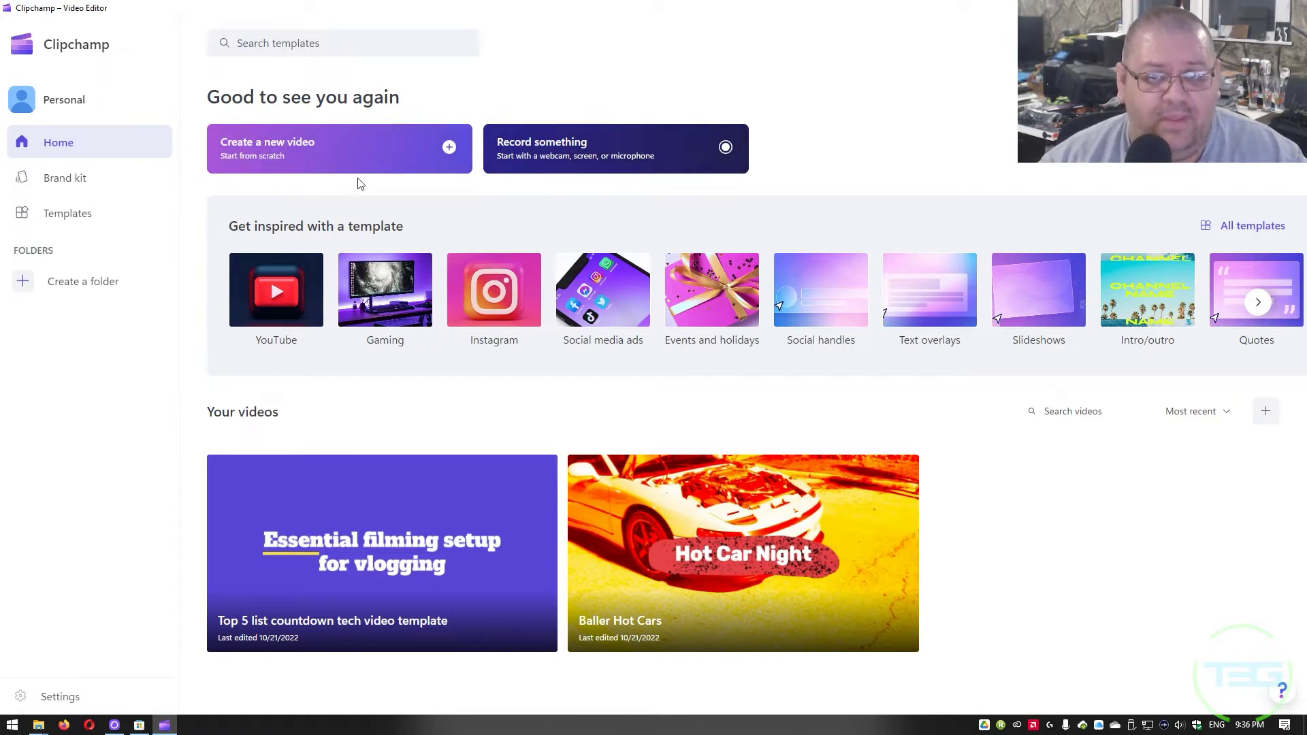
- Create a blank video project, go back Home, then view the Brand kit page
{"action": "left_click", "coordinate": [608, 154]}
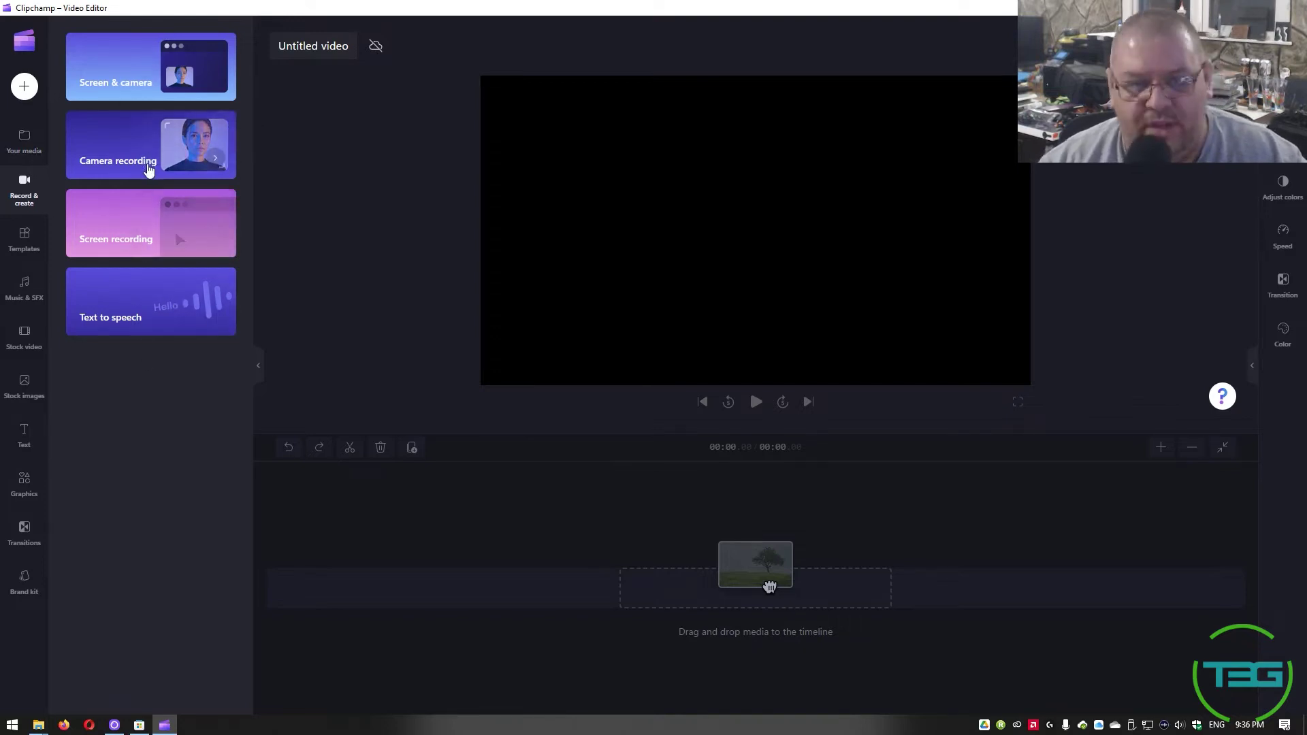
{"action": "left_click", "coordinate": [24, 40]}
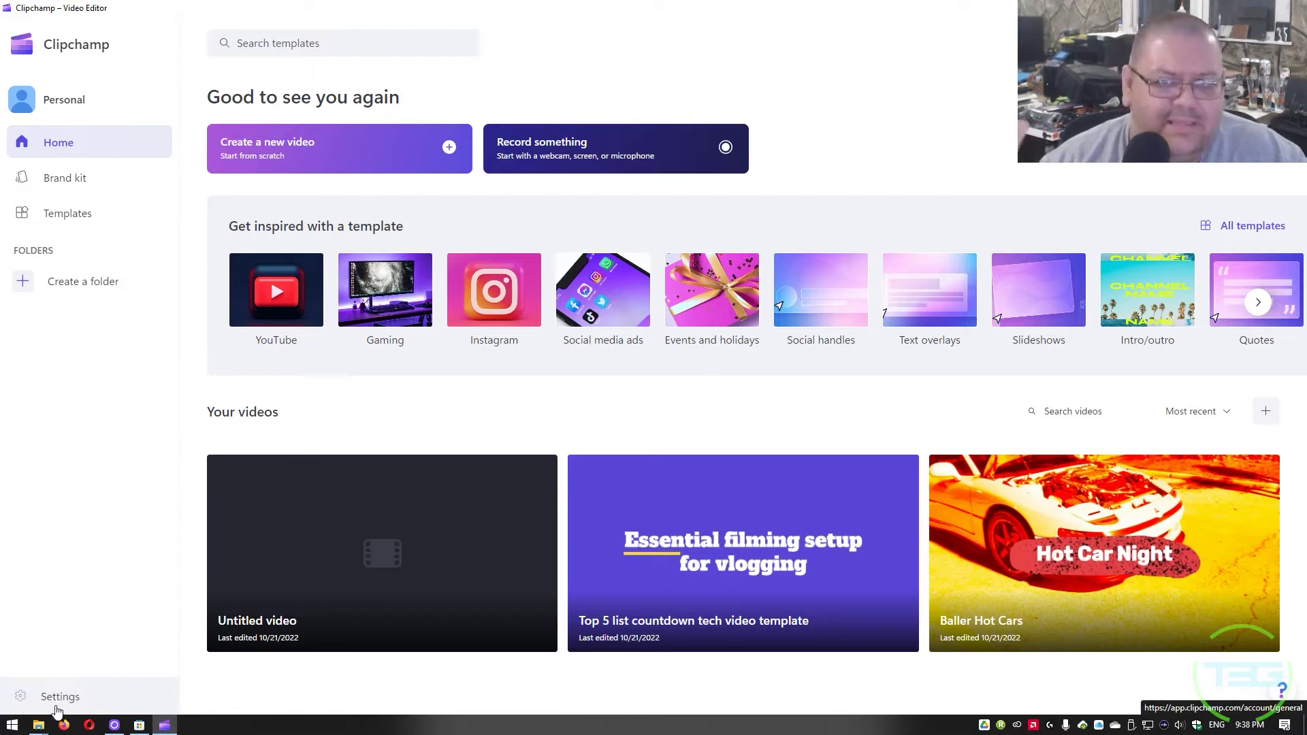
{"action": "left_click", "coordinate": [88, 182]}
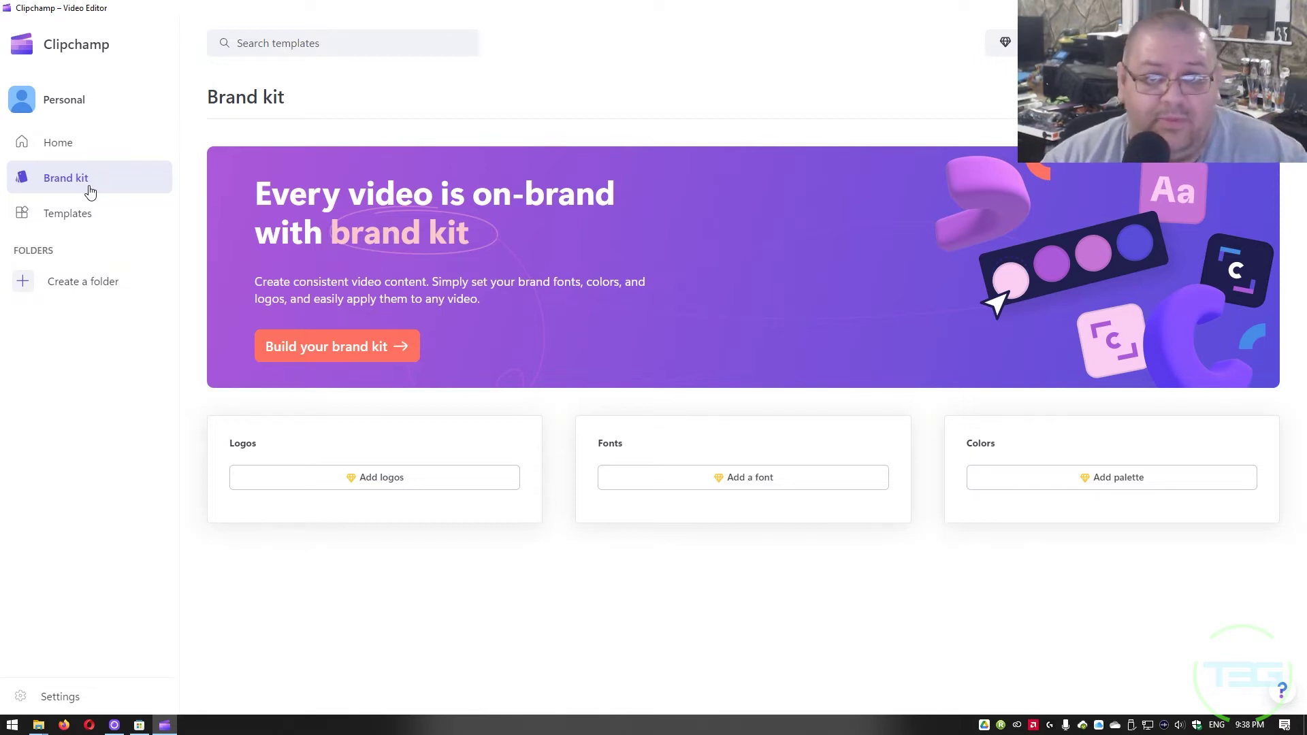
{"action": "left_click", "coordinate": [68, 217]}
{"action": "left_click_drag", "start_coordinate": [43, 178], "coordinate": [87, 163]}
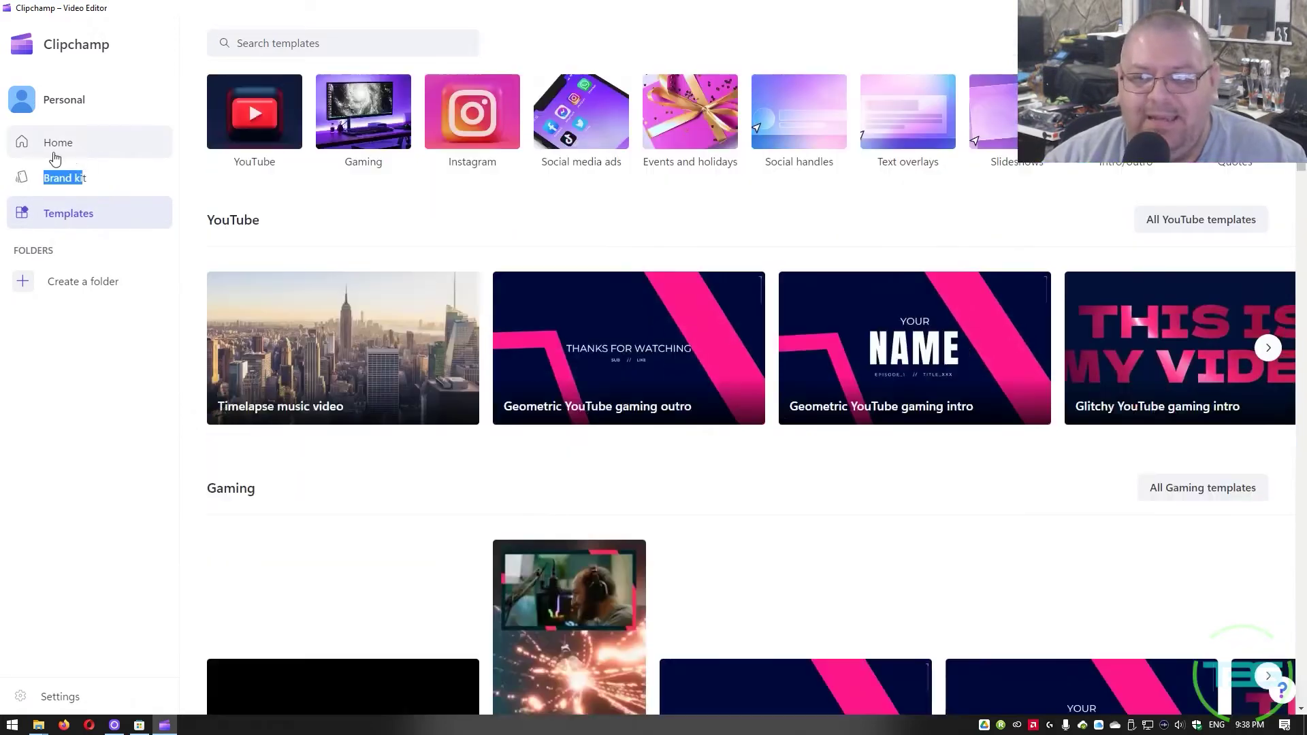
{"action": "left_click", "coordinate": [55, 156]}
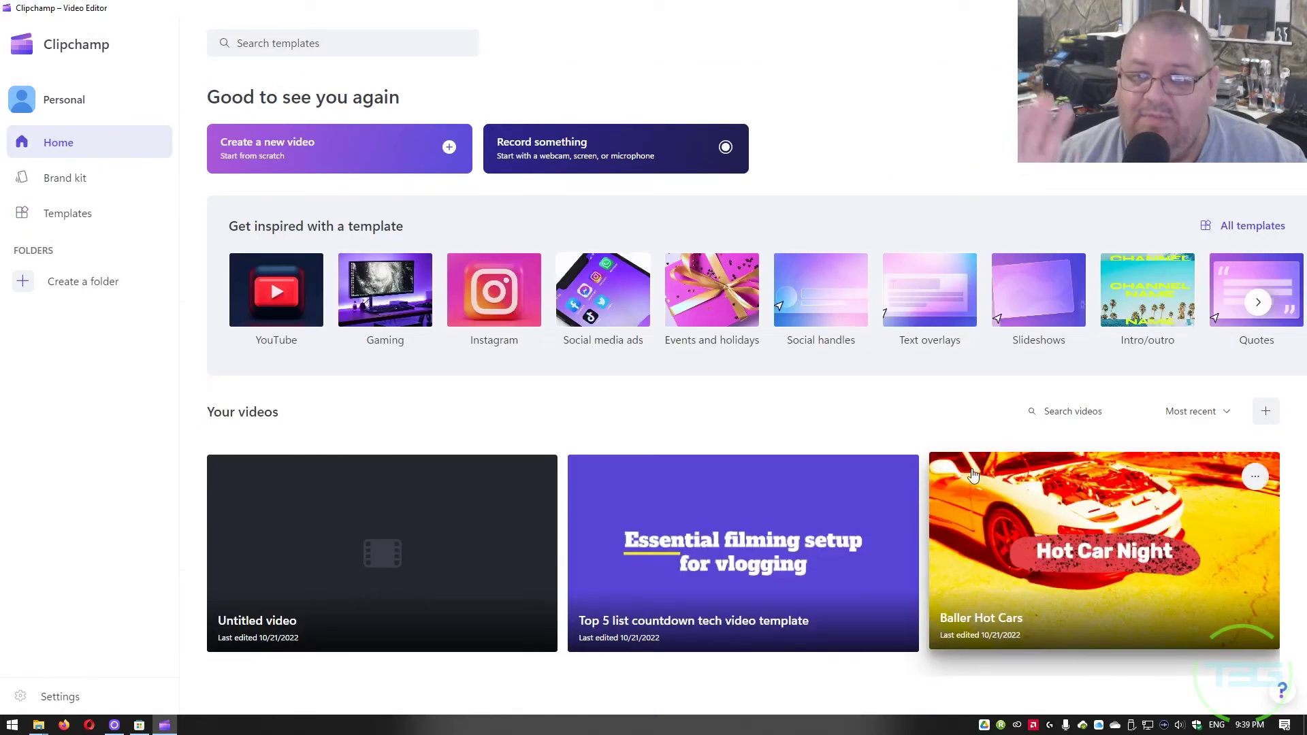
{"action": "left_click", "coordinate": [1014, 506]}
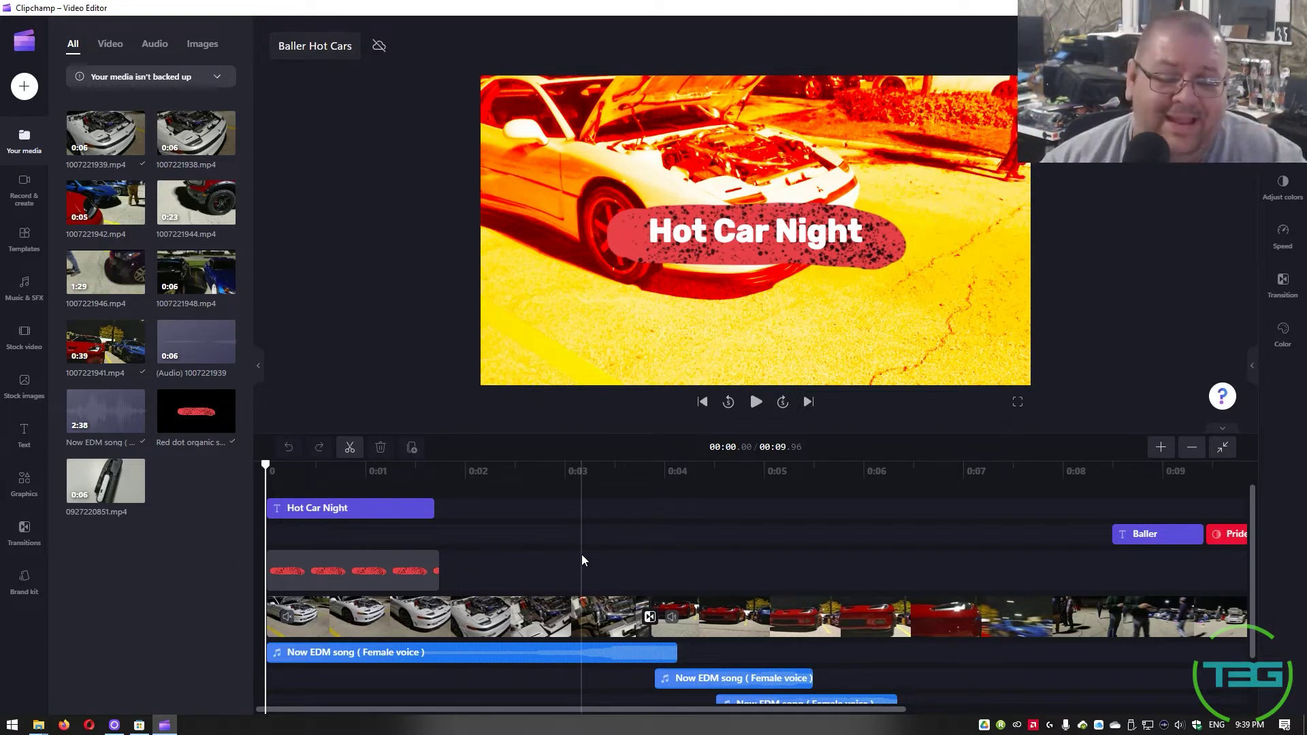
- Briefly preview the video, list all Free to use music tracks, and select the first car clip
{"action": "key", "text": "space"}
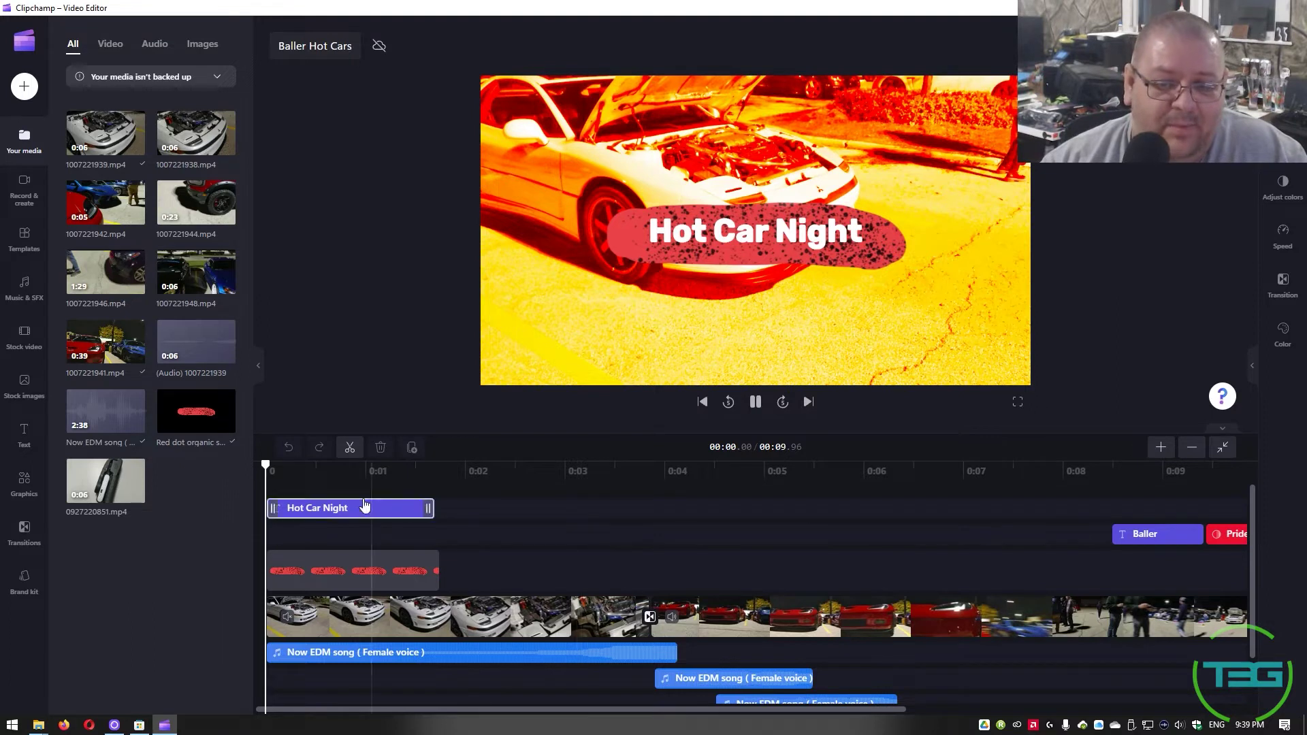
{"action": "key", "text": "space"}
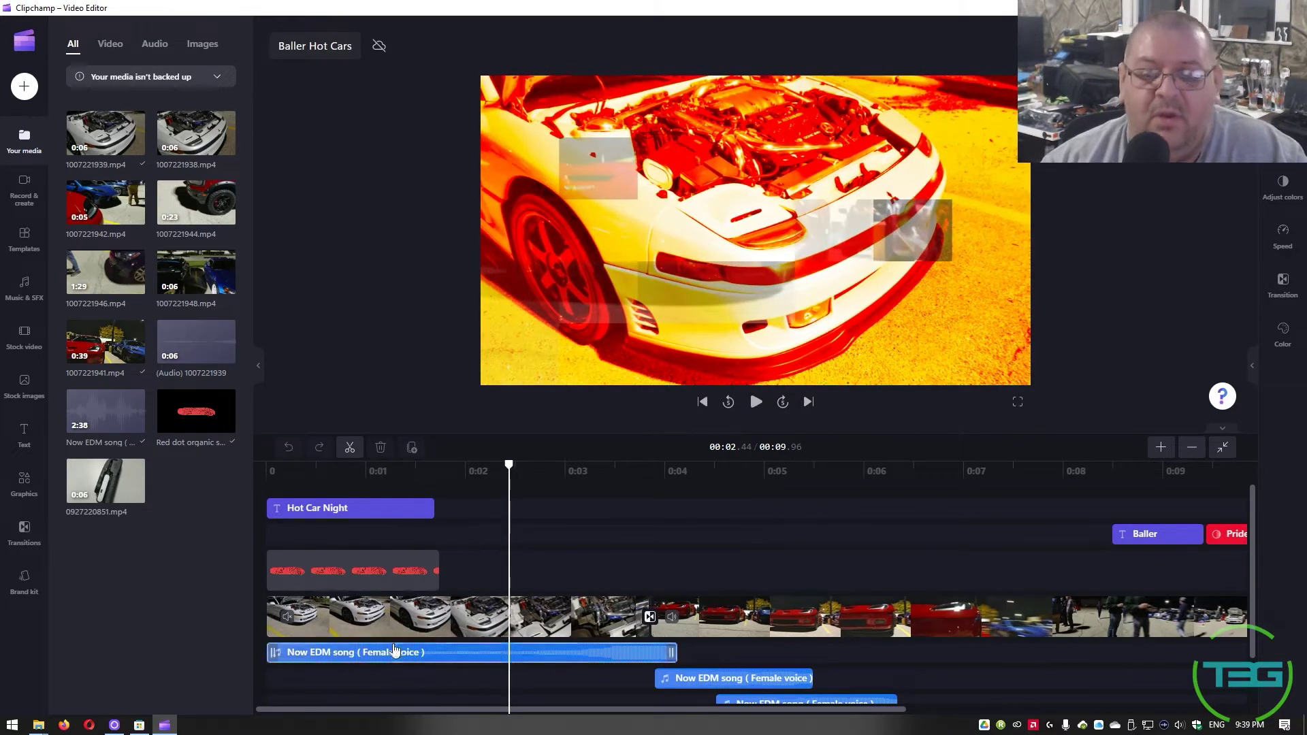
{"action": "left_click", "coordinate": [40, 296]}
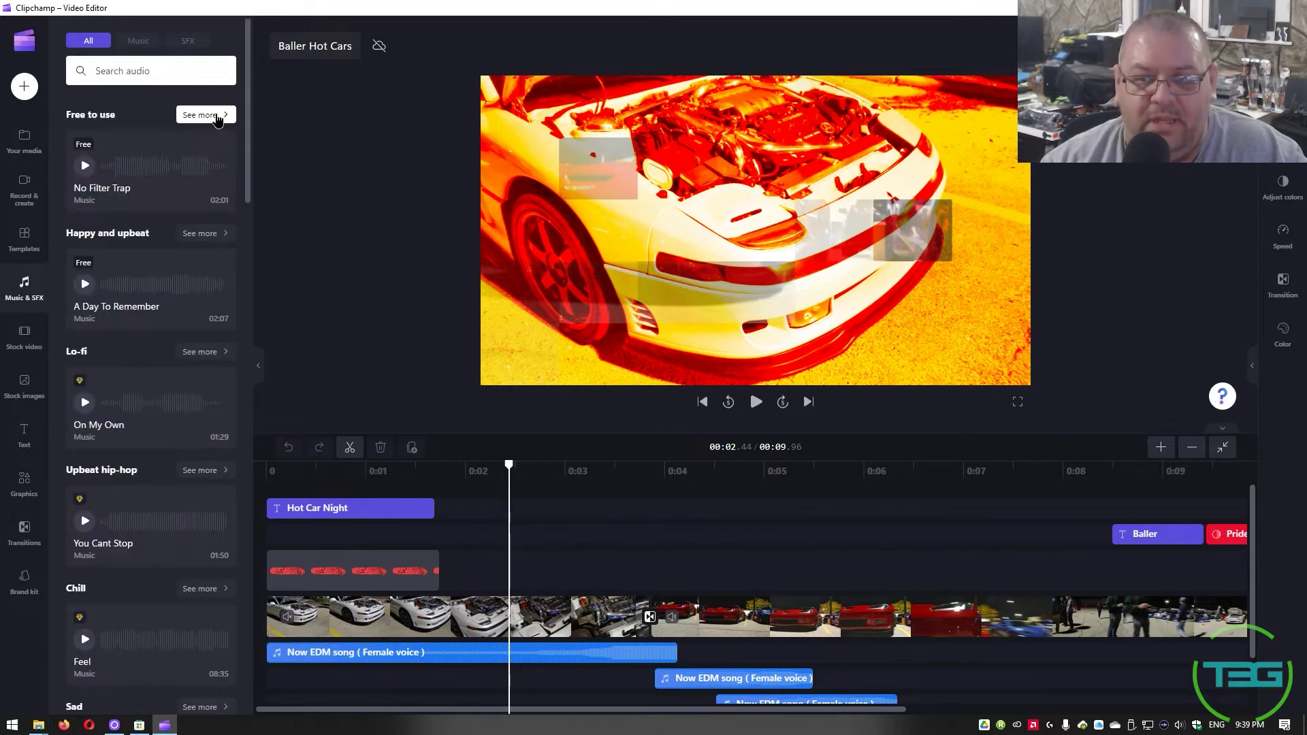
{"action": "left_click", "coordinate": [219, 116]}
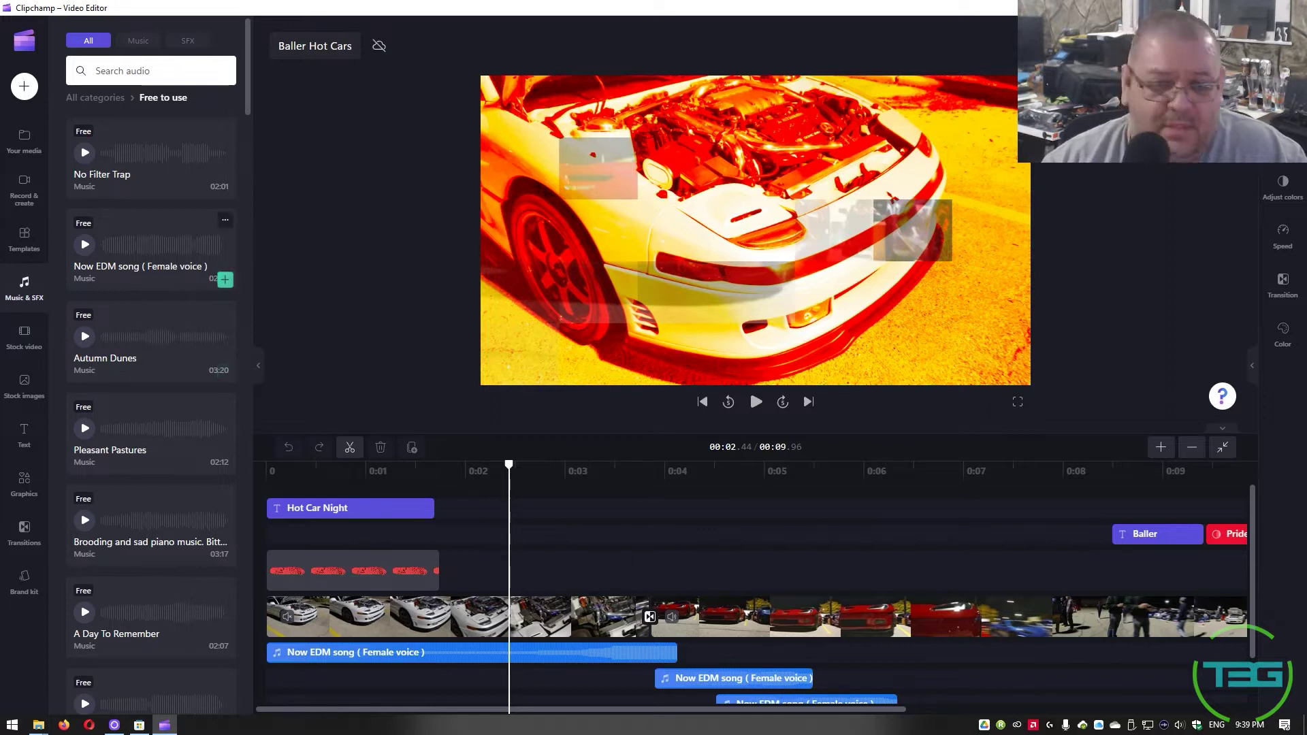
{"action": "left_click", "coordinate": [541, 630]}
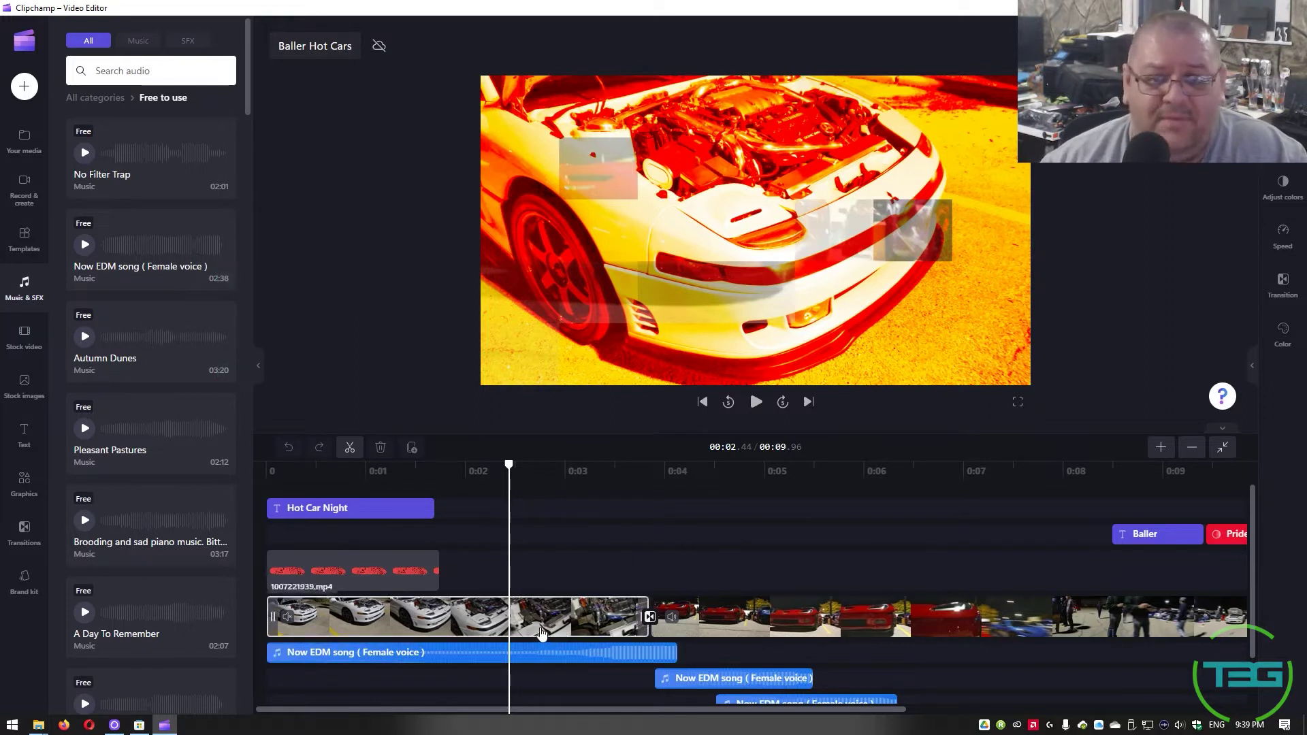
- Select the red dot shape and bring up the full GIPHY collection in Graphics
{"action": "left_click", "coordinate": [361, 571]}
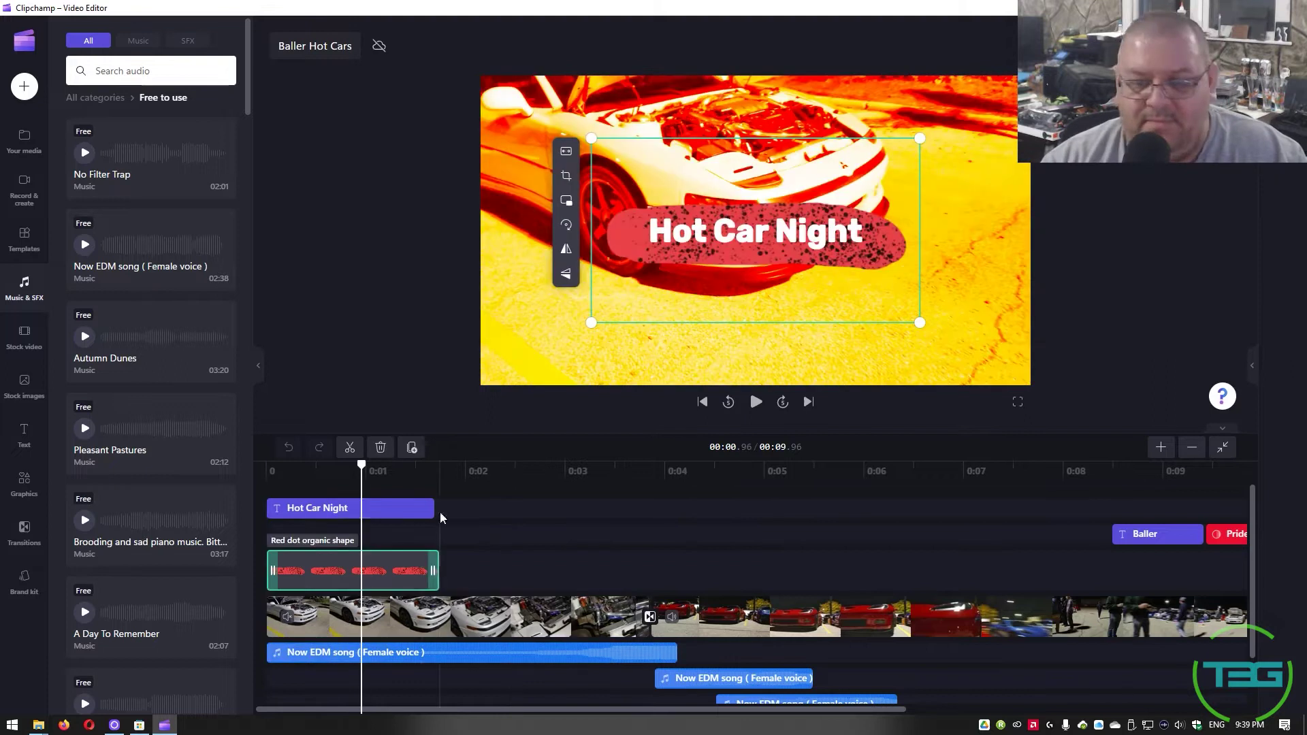
{"action": "left_click", "coordinate": [24, 485]}
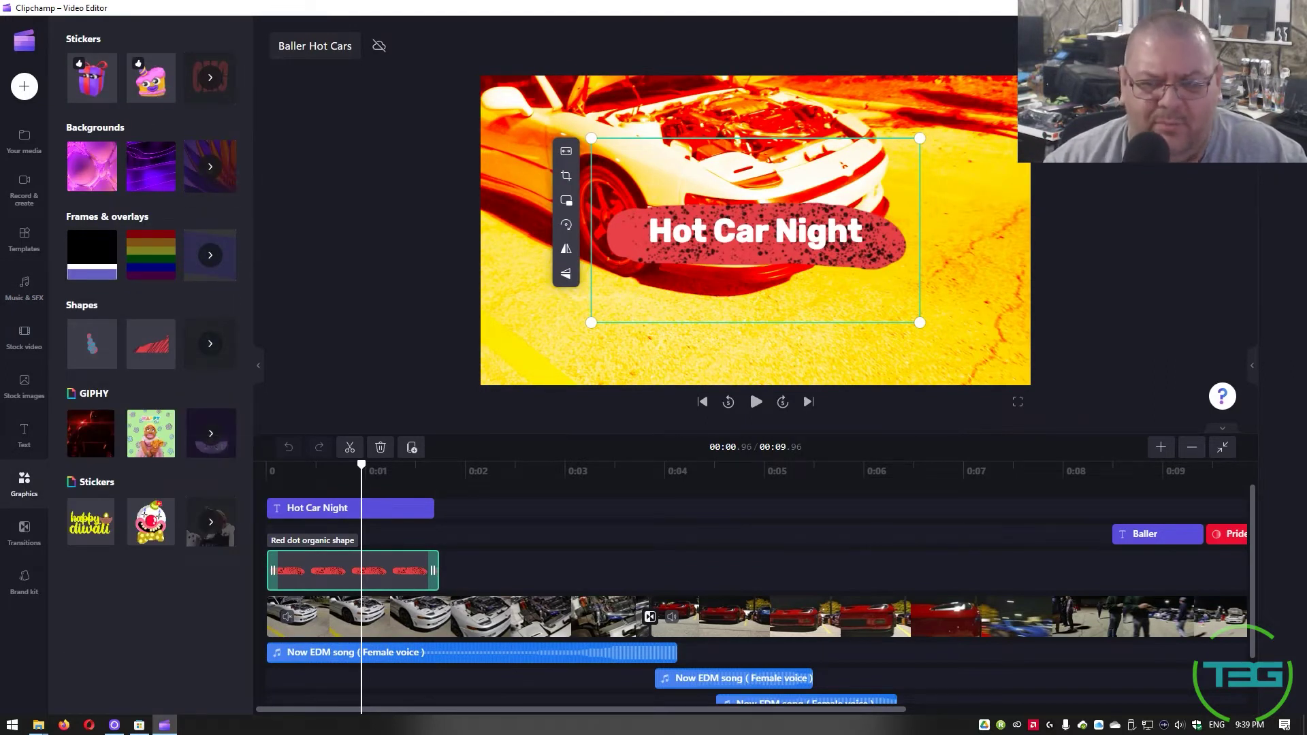
{"action": "left_click", "coordinate": [211, 433]}
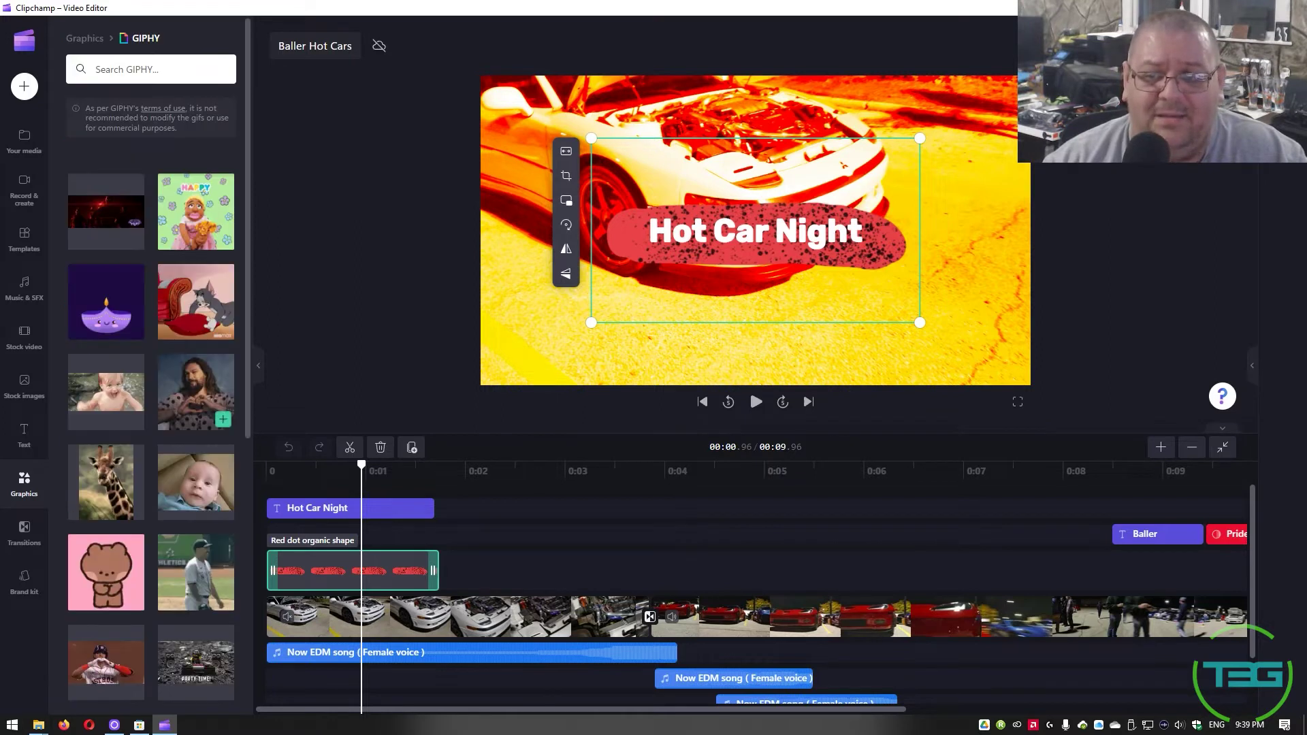
- Search GIPHY for 'picard' and scroll through the results
{"action": "left_click", "coordinate": [192, 72]}
{"action": "type", "text": "picard"}
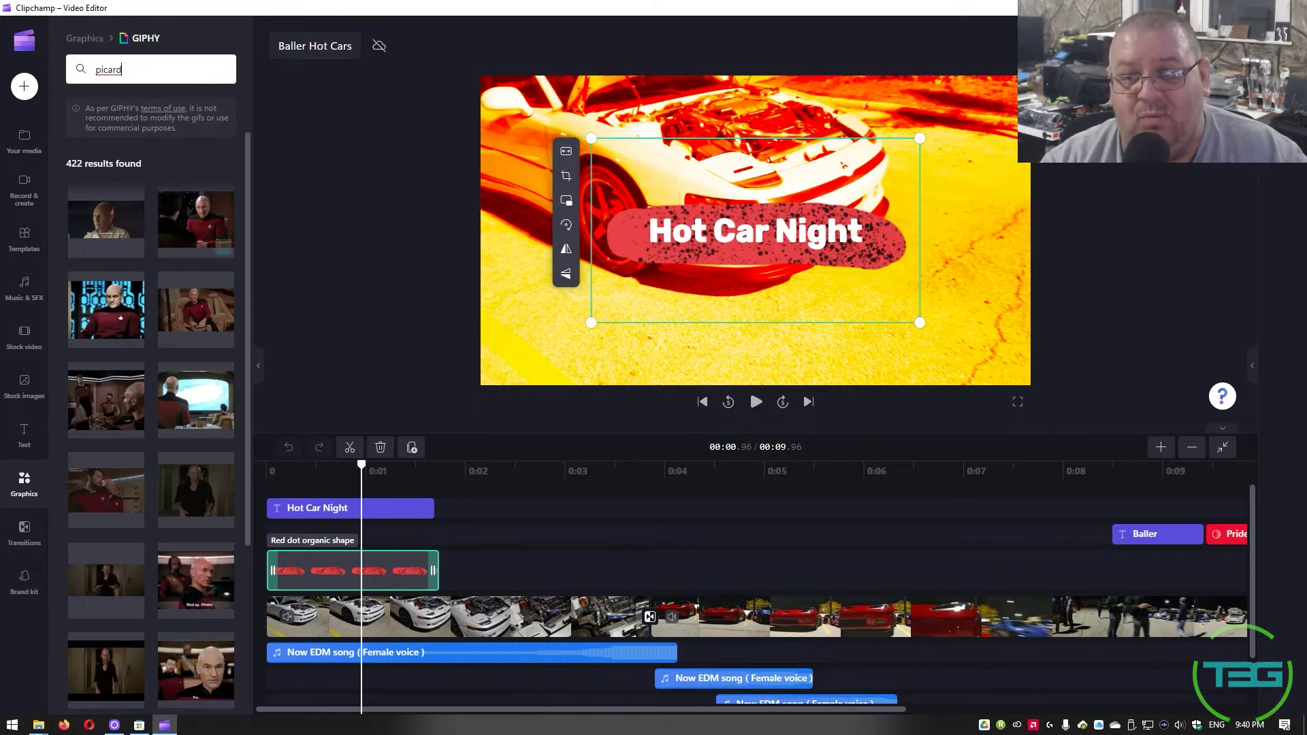
{"action": "mouse_move", "coordinate": [133, 245]}
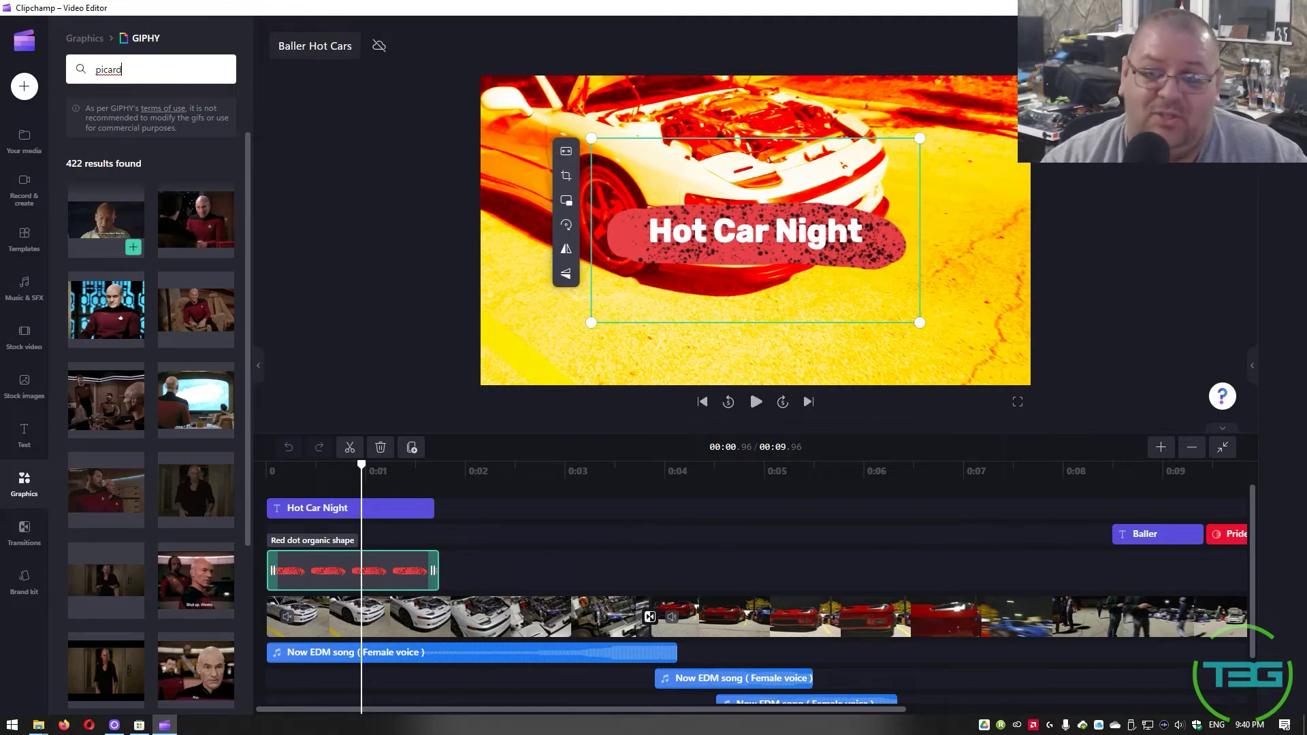
{"action": "scroll", "coordinate": [133, 245], "scroll_direction": "down", "scroll_amount": 5}
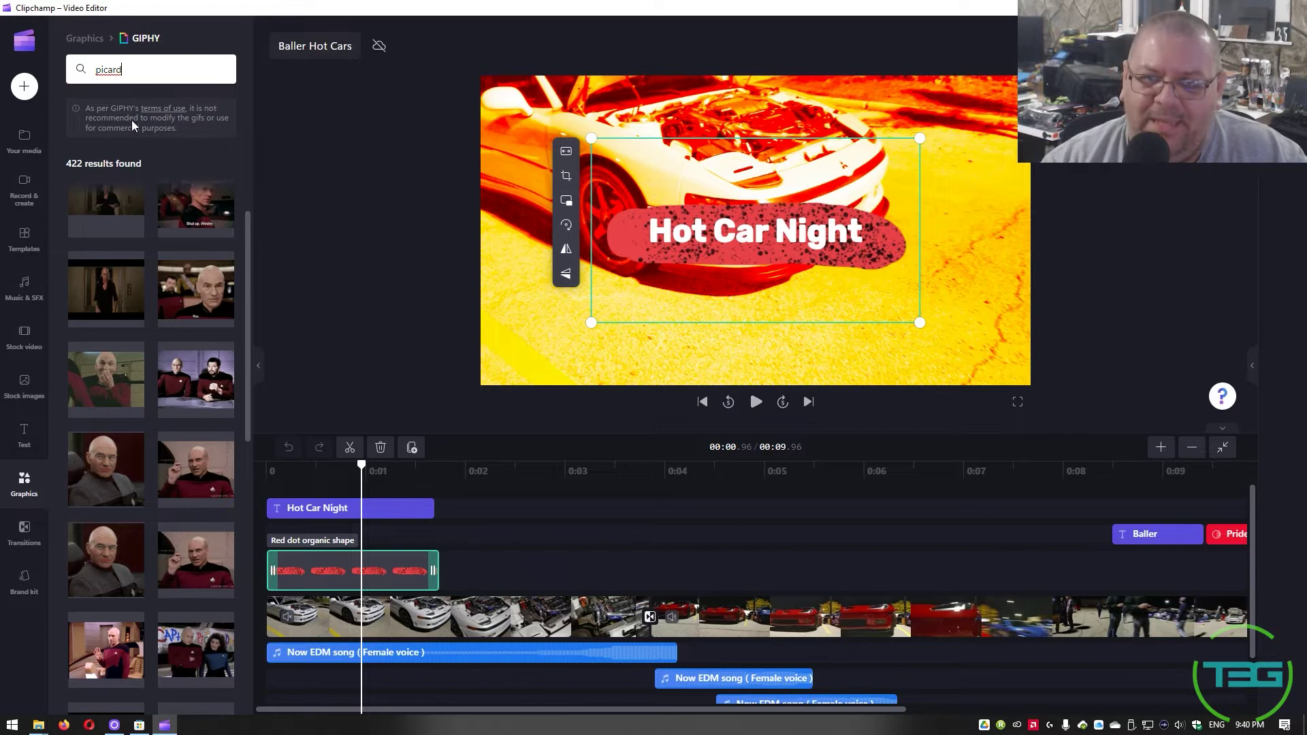
{"action": "scroll", "coordinate": [136, 486], "scroll_direction": "down", "scroll_amount": 3}
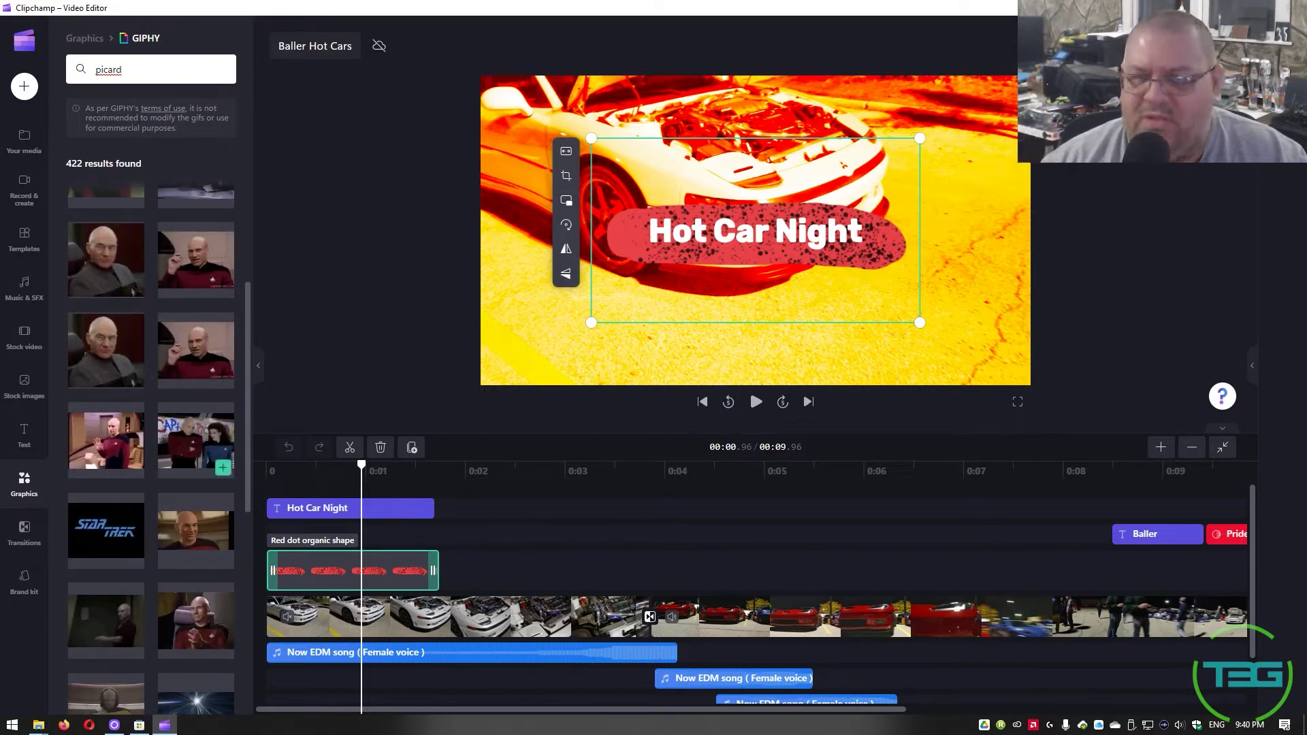
{"action": "scroll", "coordinate": [204, 477], "scroll_direction": "down", "scroll_amount": 5}
{"action": "scroll", "coordinate": [170, 435], "scroll_direction": "up", "scroll_amount": 3}
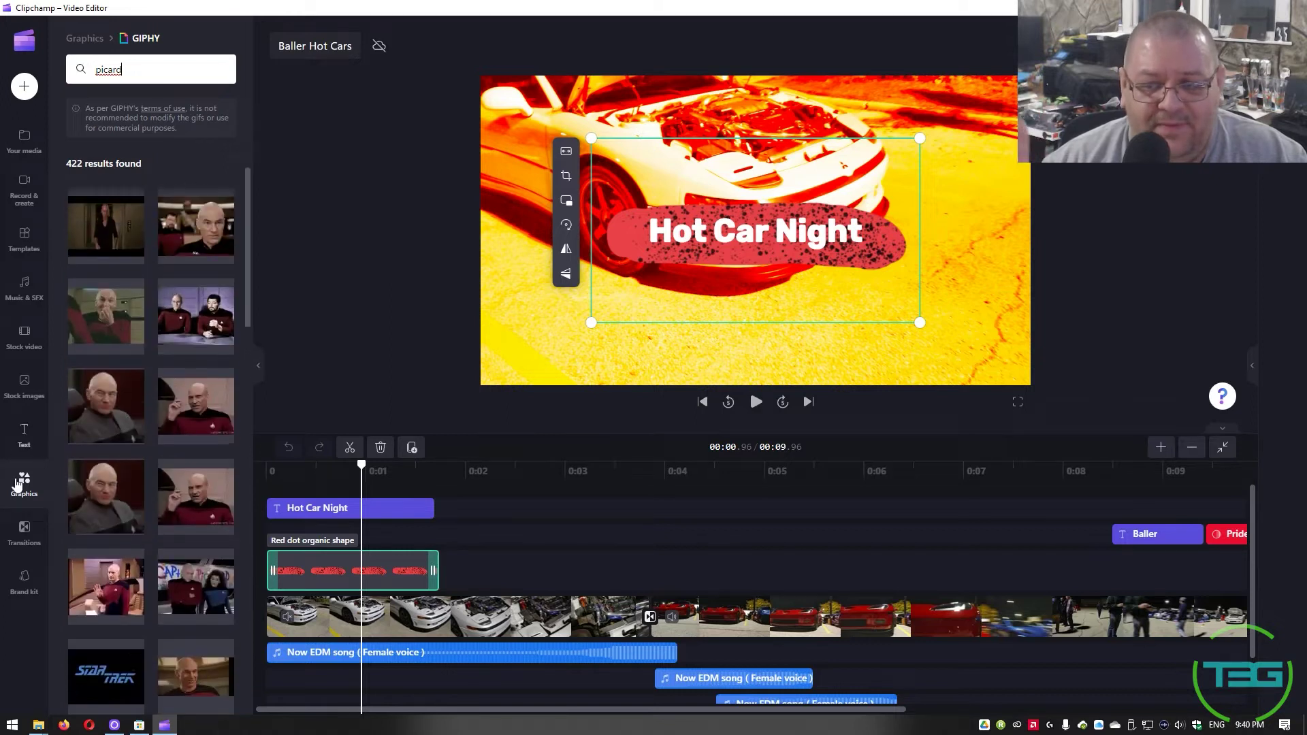
- Close the GIF browser, check Your media and its backup warning, then browse Templates and Music & SFX
{"action": "left_click", "coordinate": [18, 487]}
{"action": "left_click", "coordinate": [27, 146]}
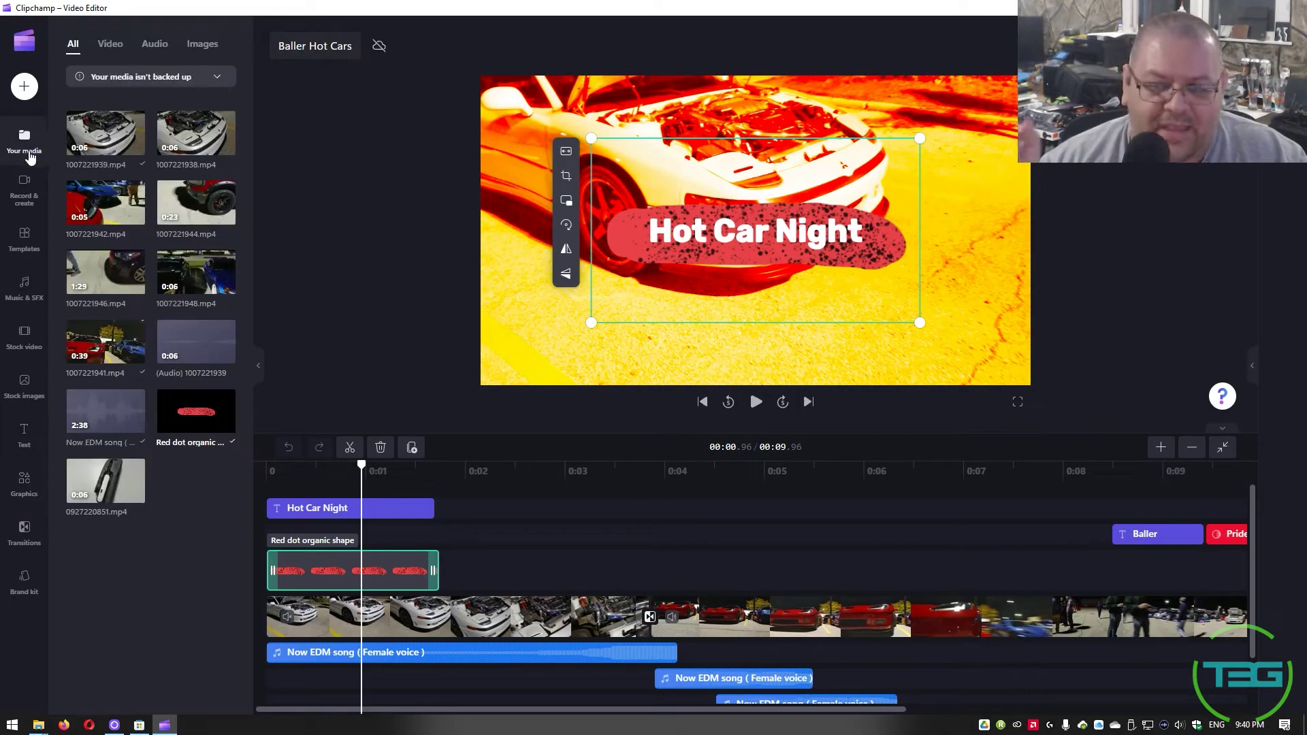
{"action": "mouse_move", "coordinate": [196, 412]}
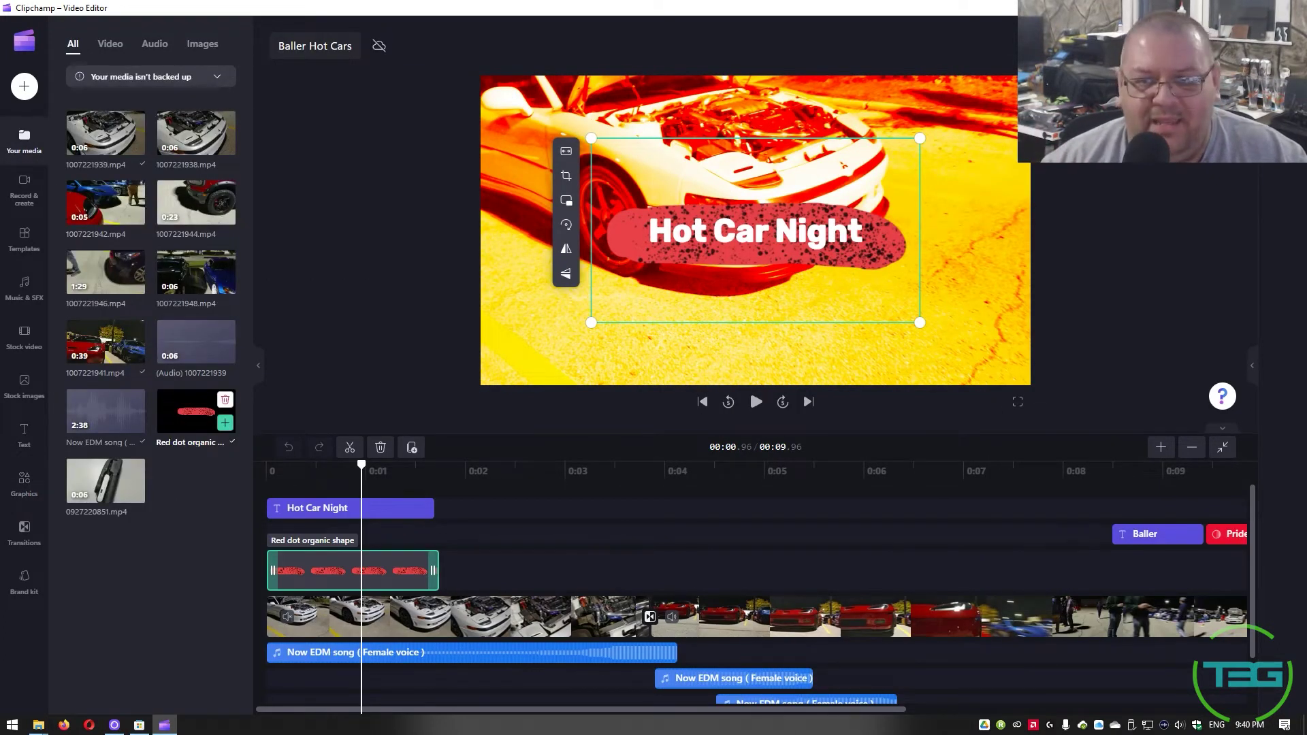
{"action": "left_click", "coordinate": [217, 80]}
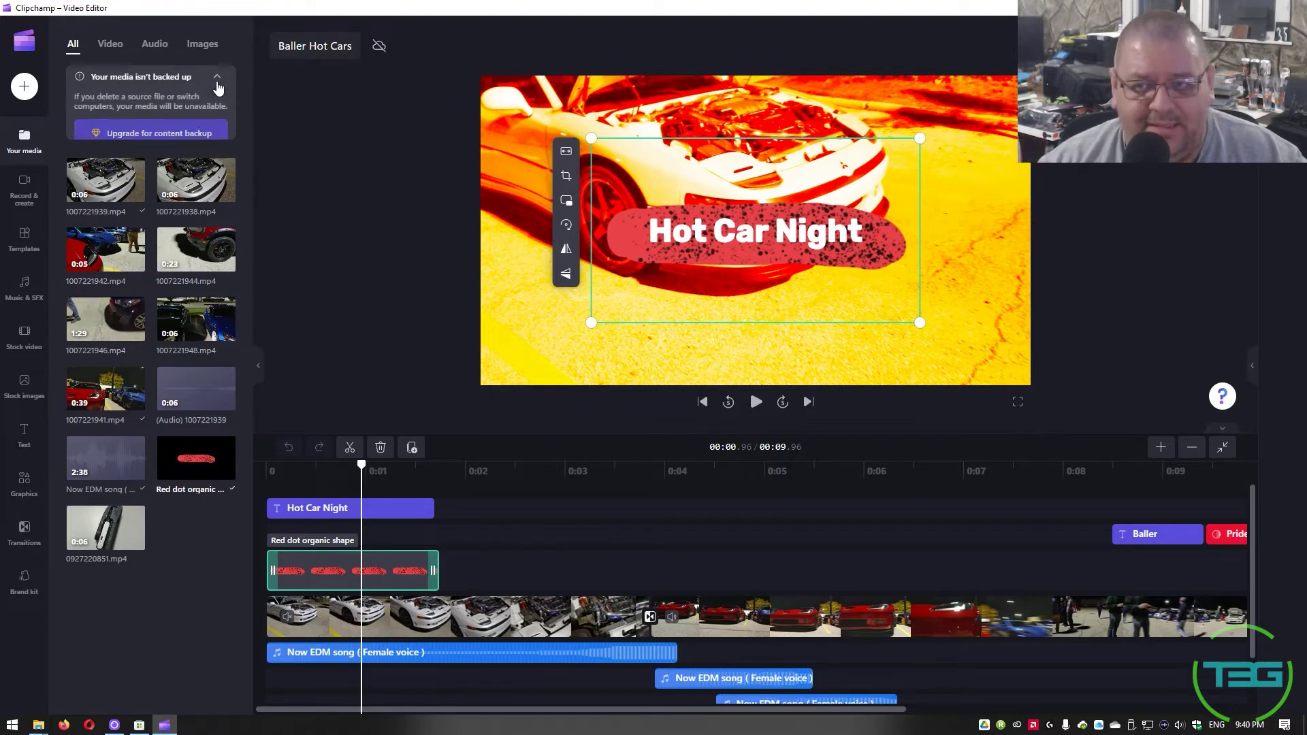
{"action": "left_click", "coordinate": [217, 80]}
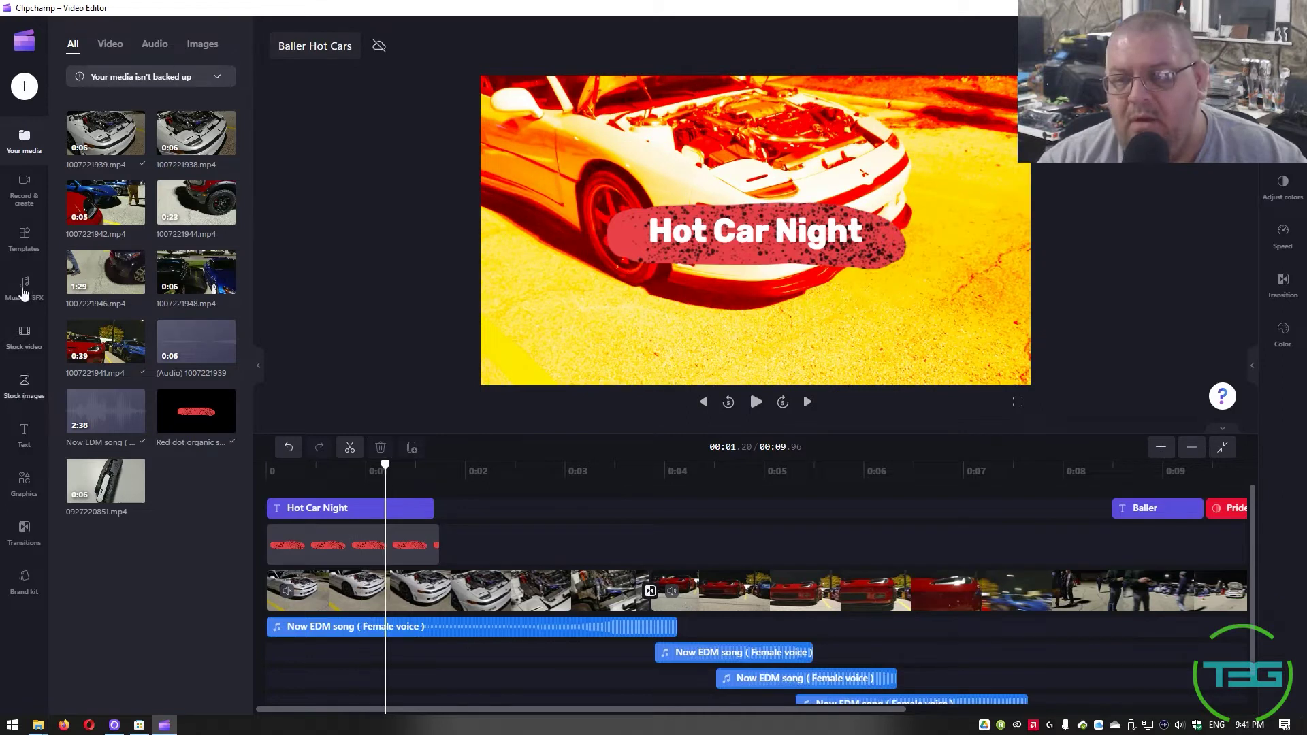
{"action": "left_click", "coordinate": [31, 245]}
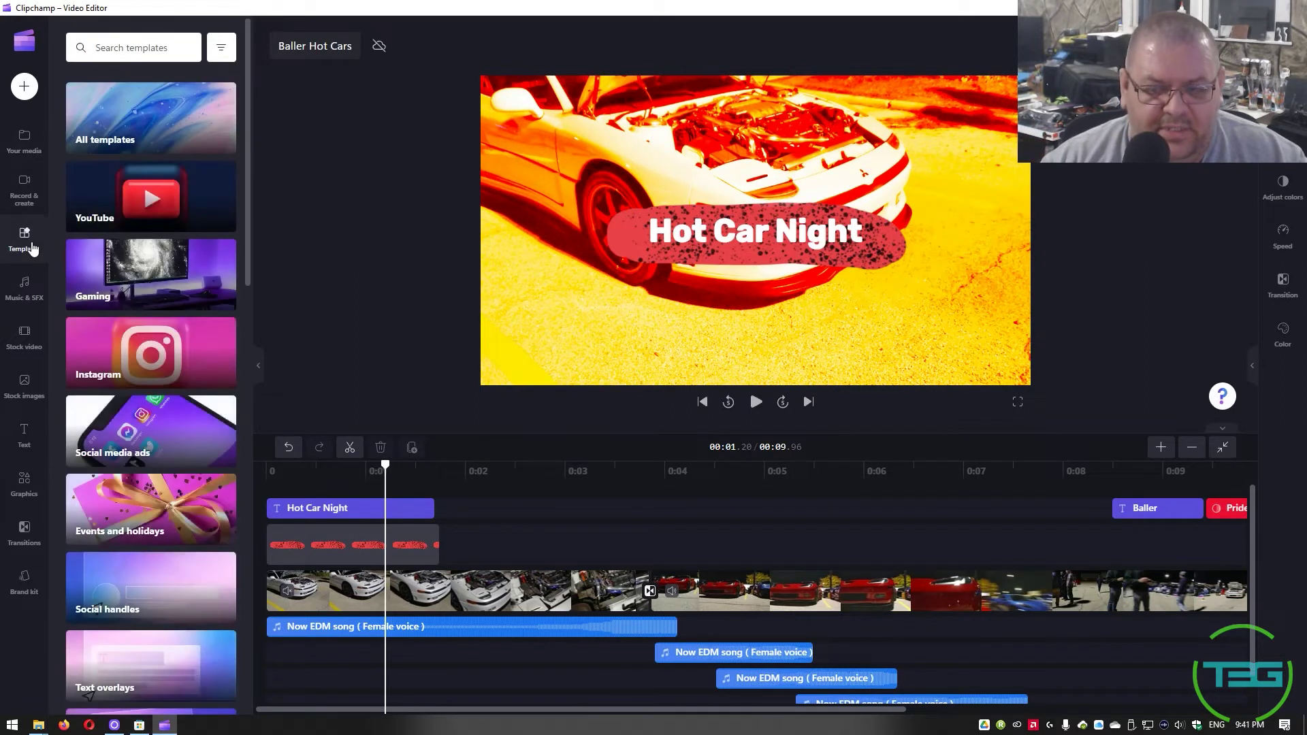
{"action": "left_click", "coordinate": [28, 294]}
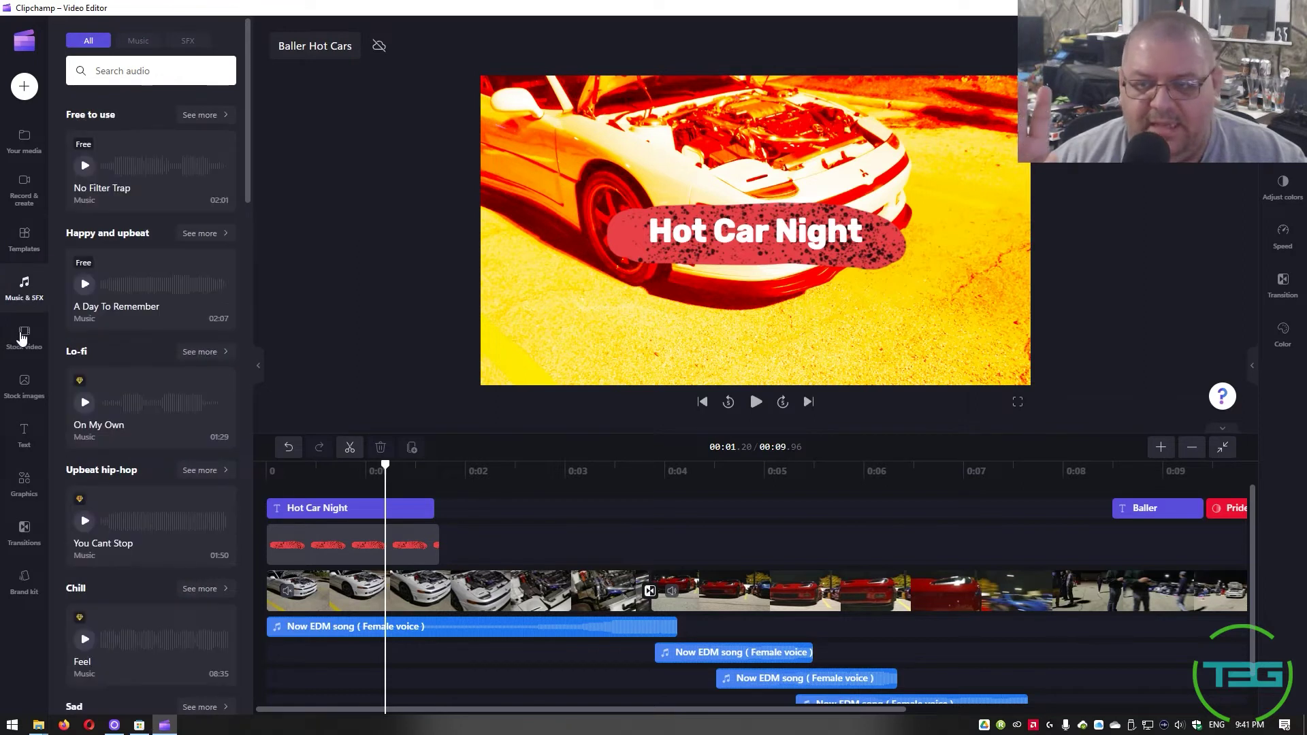
- Browse the Free to use stock videos and open the green HUD counter clip's details
{"action": "left_click", "coordinate": [21, 347]}
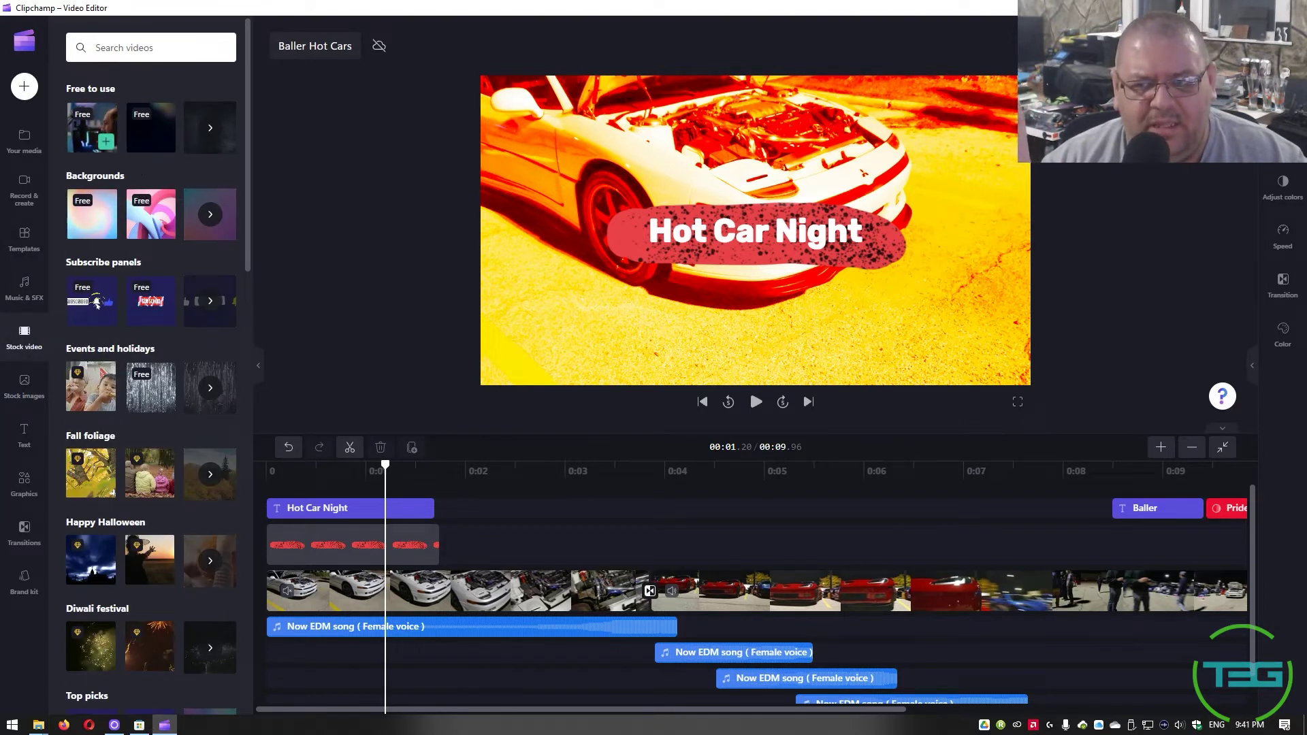
{"action": "left_click", "coordinate": [209, 128]}
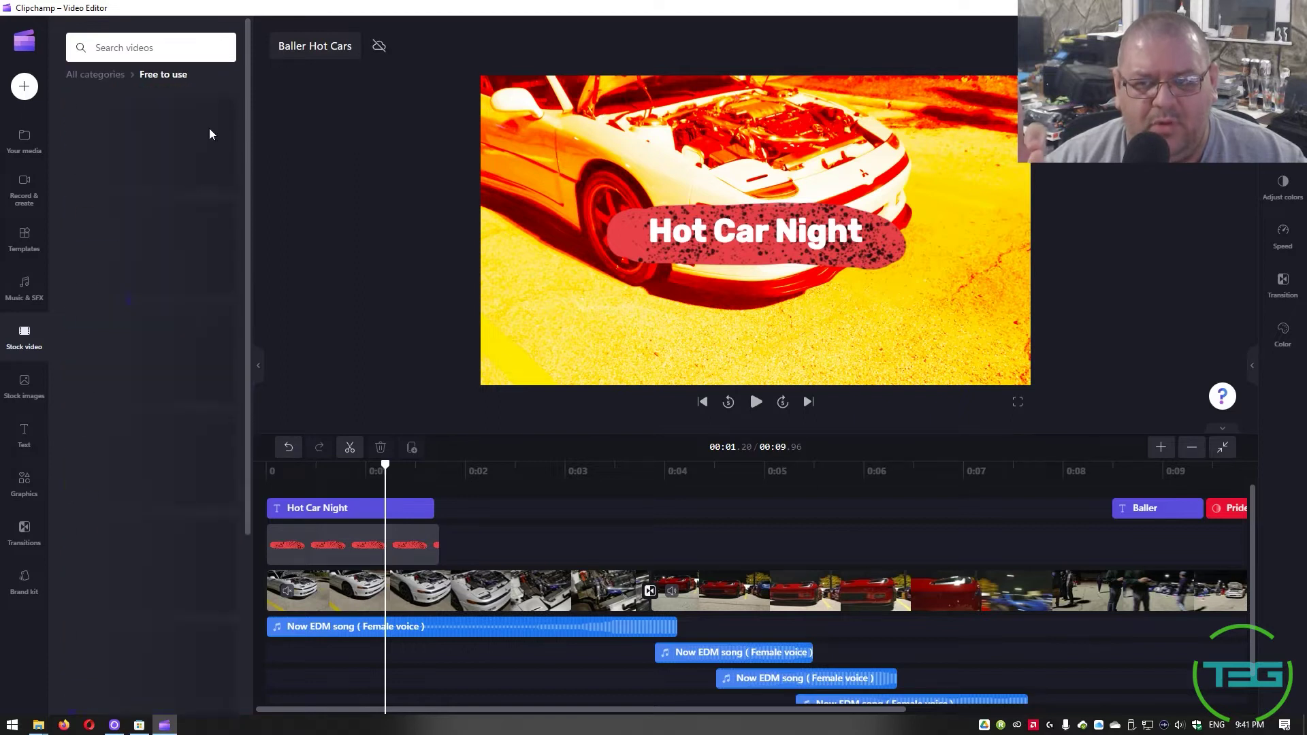
{"action": "scroll", "coordinate": [151, 273], "scroll_direction": "down", "scroll_amount": 10}
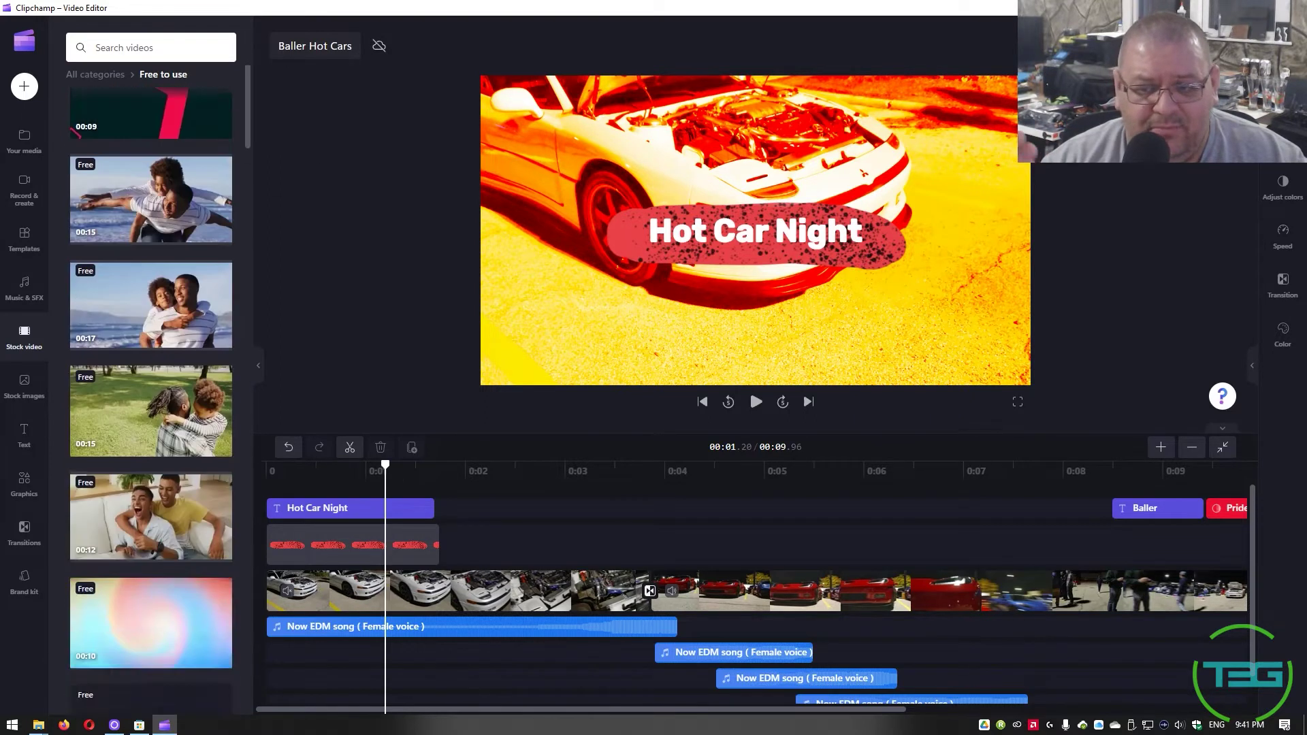
{"action": "scroll", "coordinate": [151, 402], "scroll_direction": "down", "scroll_amount": 10}
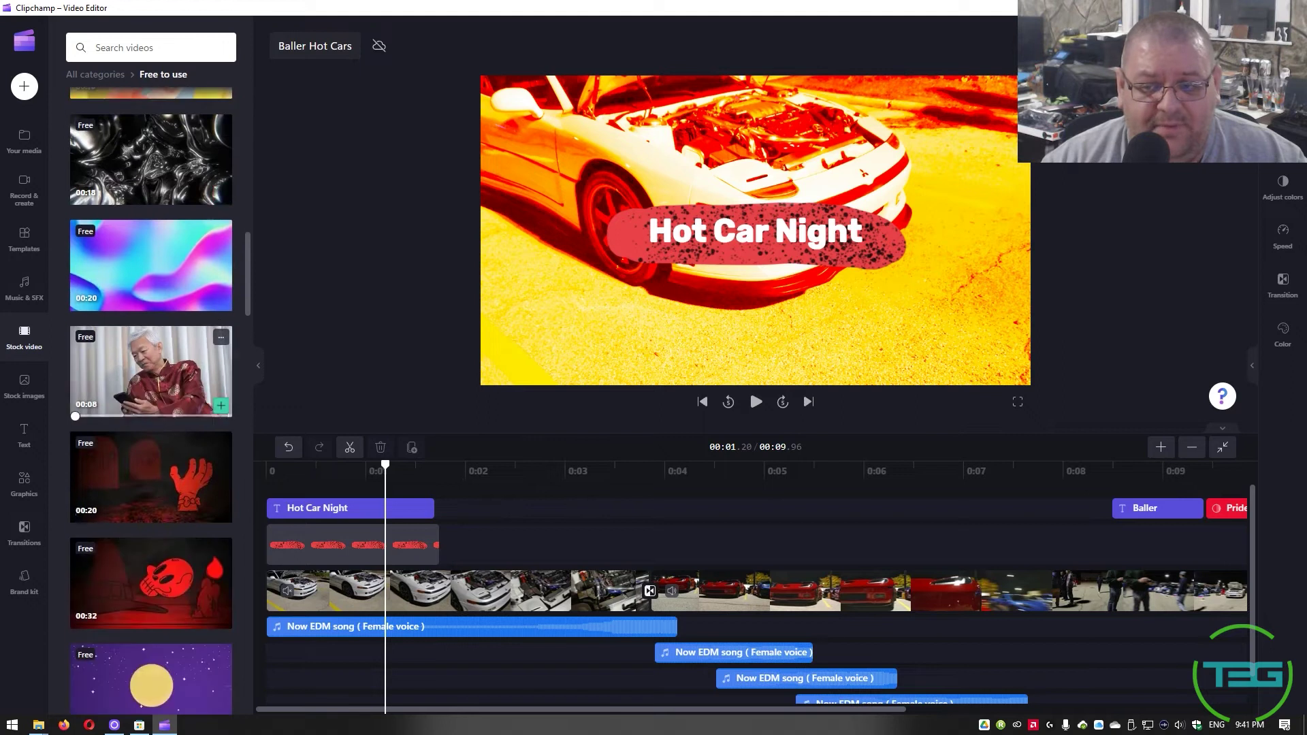
{"action": "scroll", "coordinate": [151, 402], "scroll_direction": "down", "scroll_amount": 10}
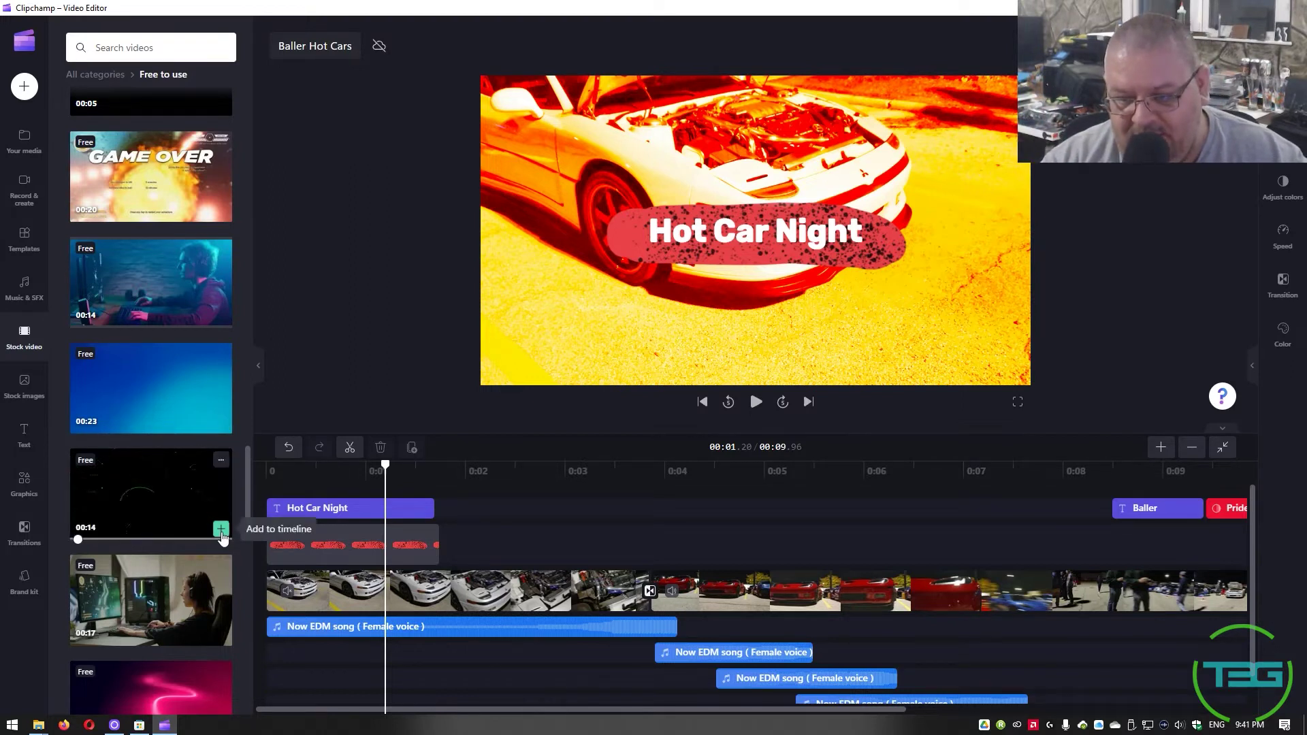
{"action": "left_click", "coordinate": [223, 462]}
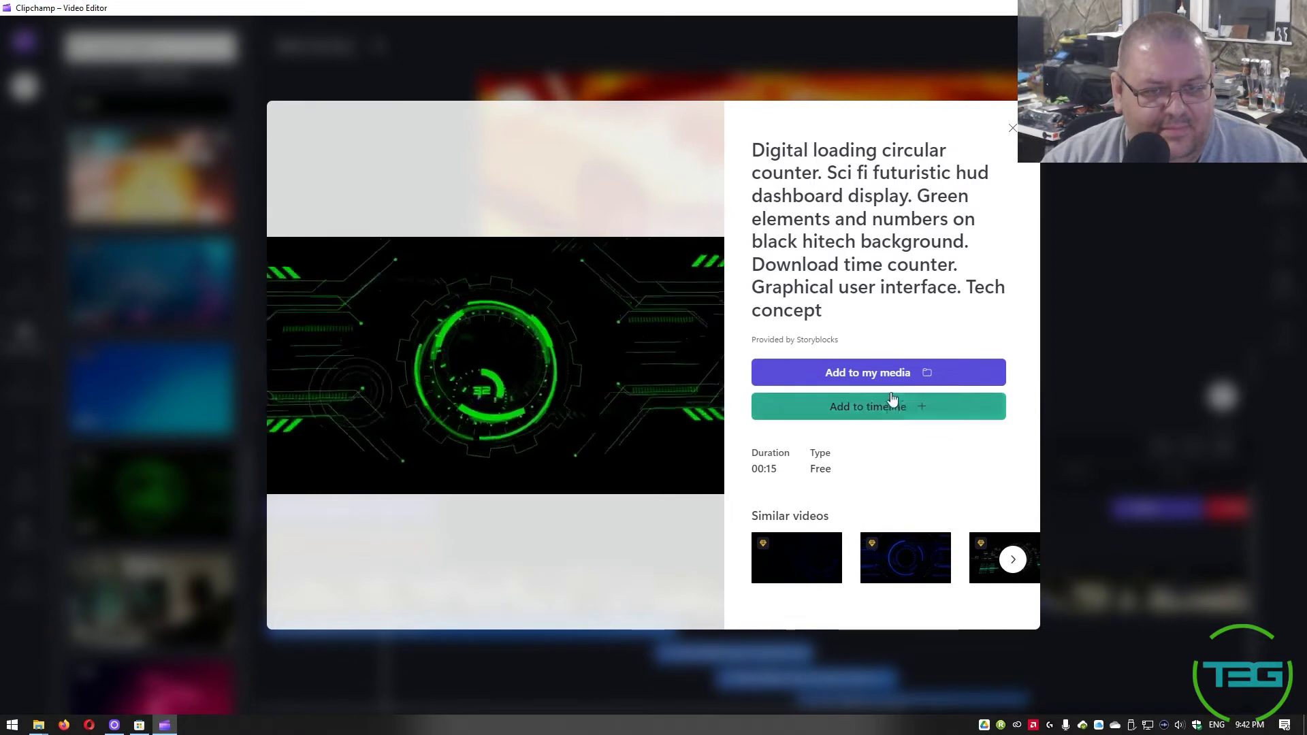
- Add the Digital loading circular counter clip to my media and confirm it in Your media
{"action": "left_click", "coordinate": [918, 372]}
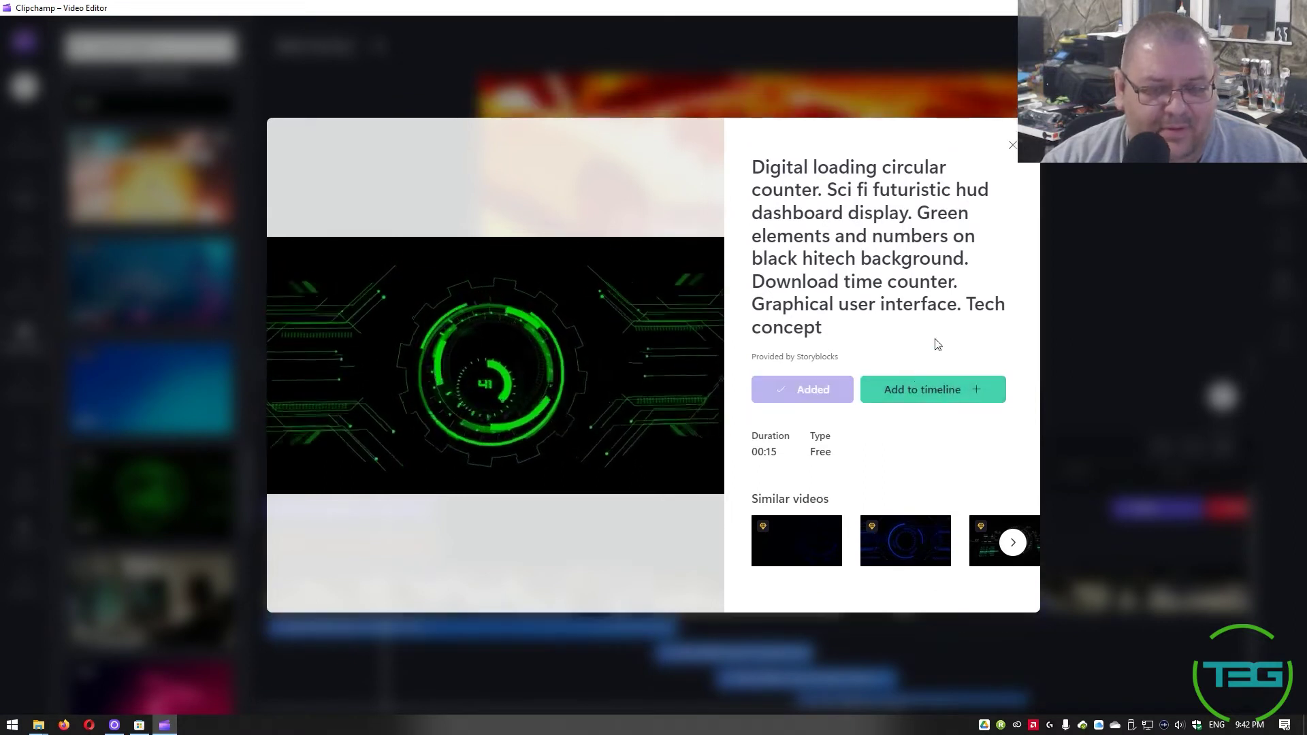
{"action": "left_click", "coordinate": [1012, 145]}
{"action": "left_click", "coordinate": [10, 138]}
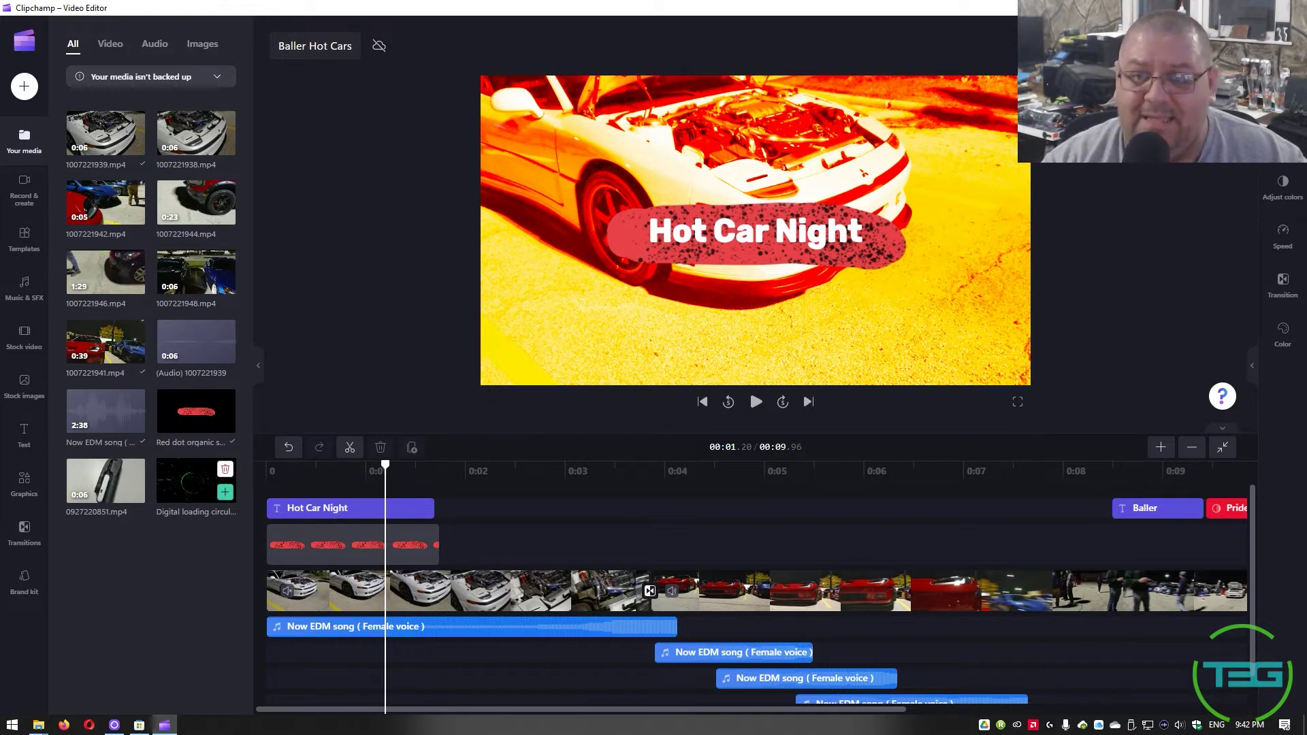
{"action": "left_click", "coordinate": [23, 396]}
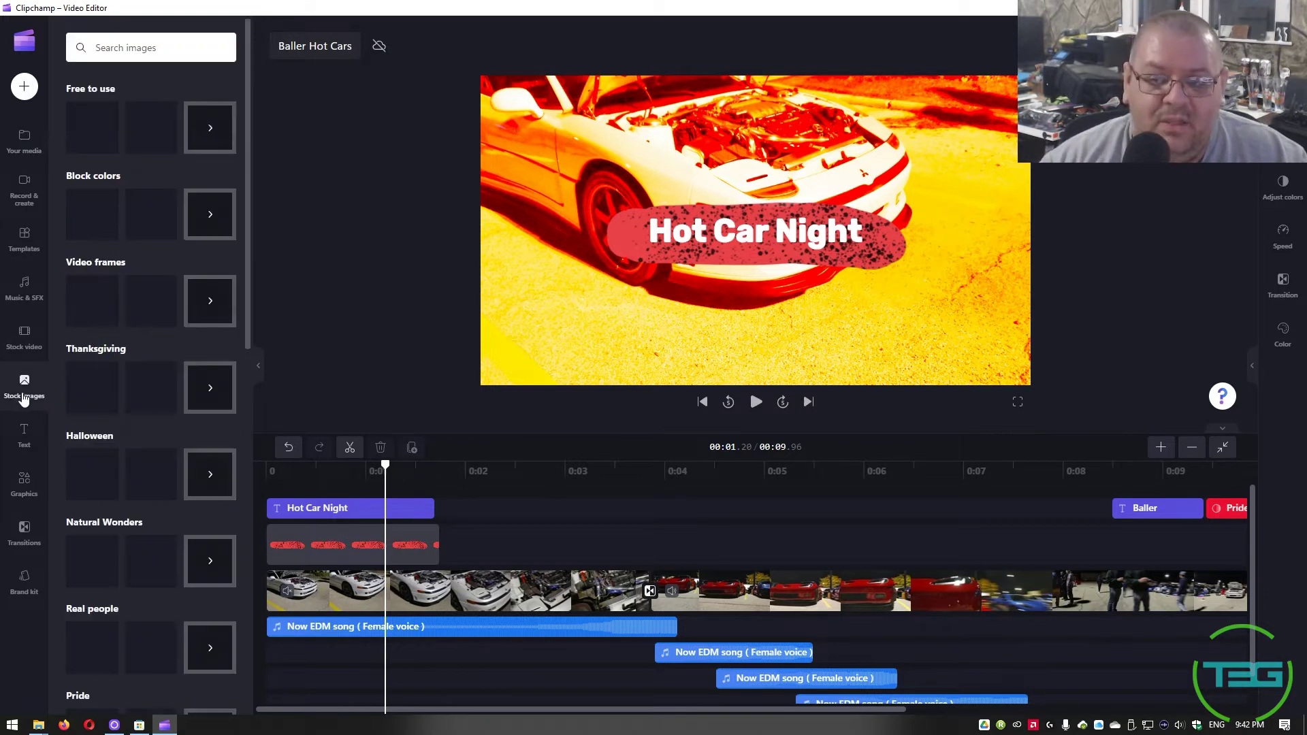
{"action": "left_click", "coordinate": [32, 445]}
{"action": "mouse_move", "coordinate": [196, 463]}
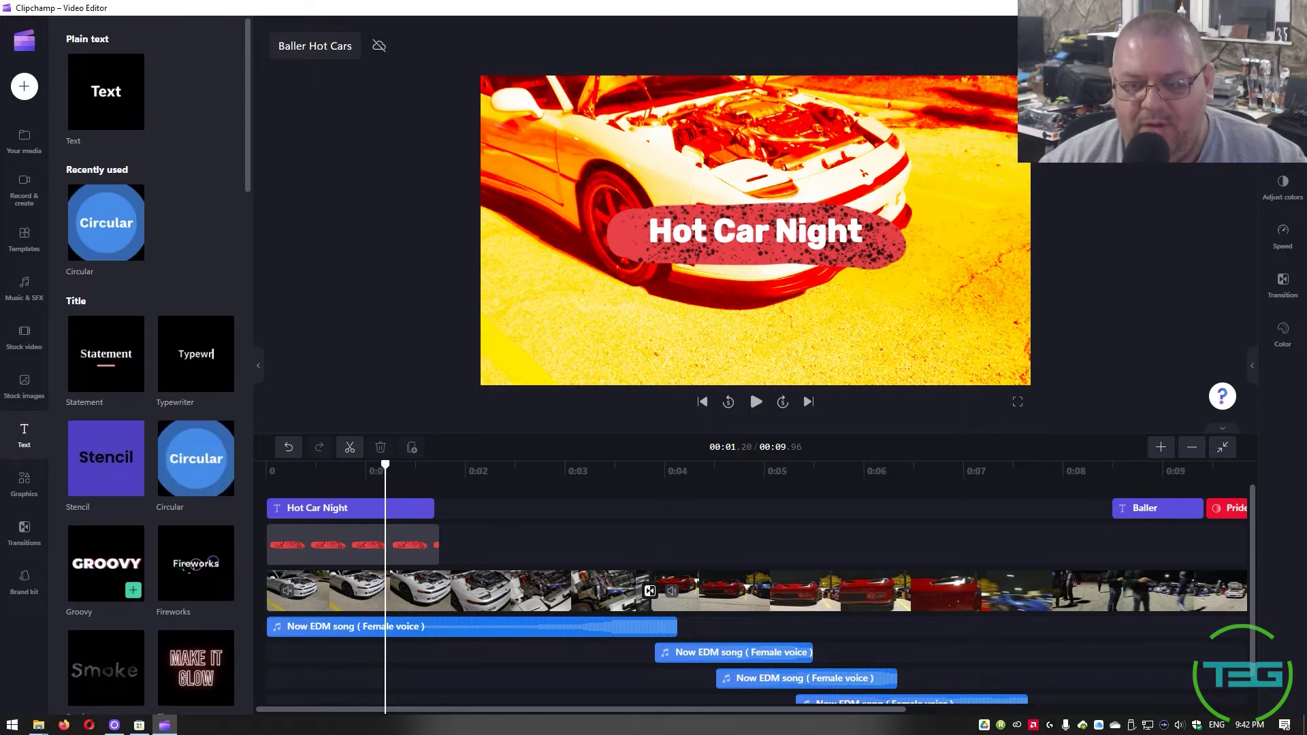
{"action": "mouse_move", "coordinate": [196, 564]}
{"action": "mouse_move", "coordinate": [196, 670]}
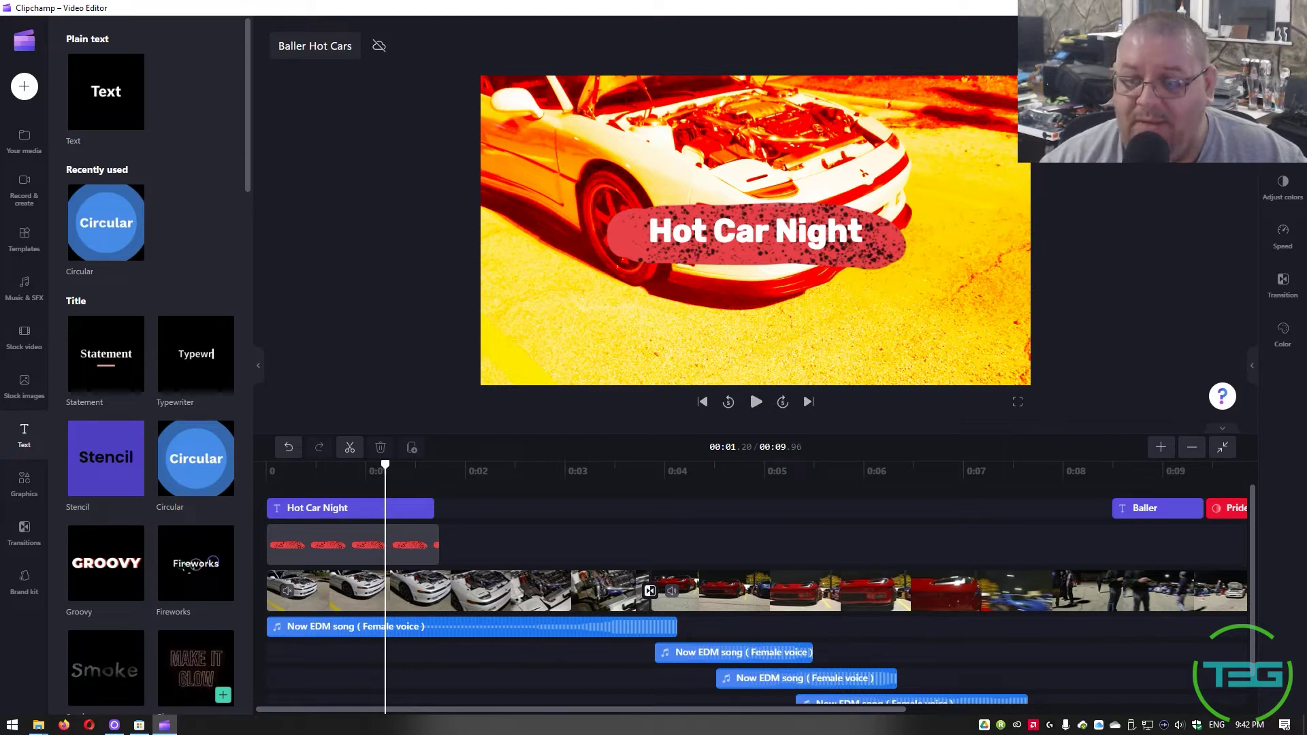
{"action": "mouse_move", "coordinate": [105, 669]}
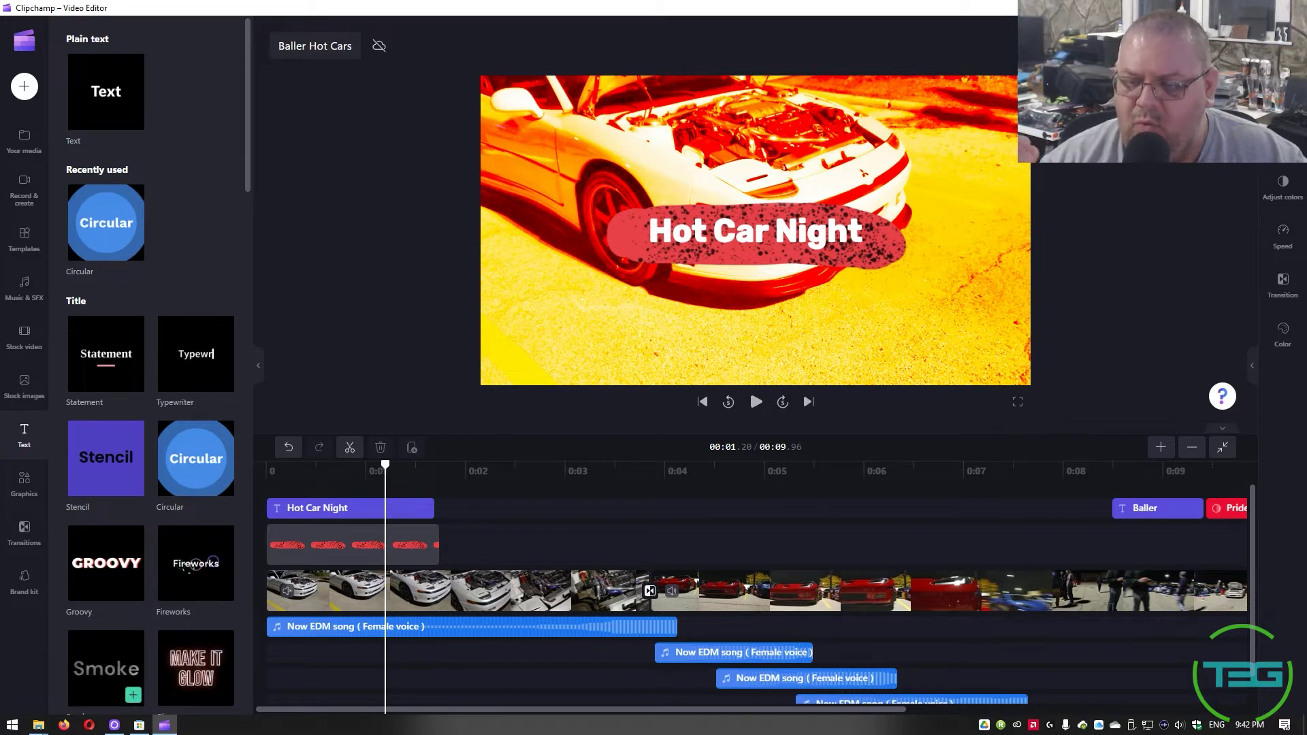
{"action": "mouse_move", "coordinate": [197, 361]}
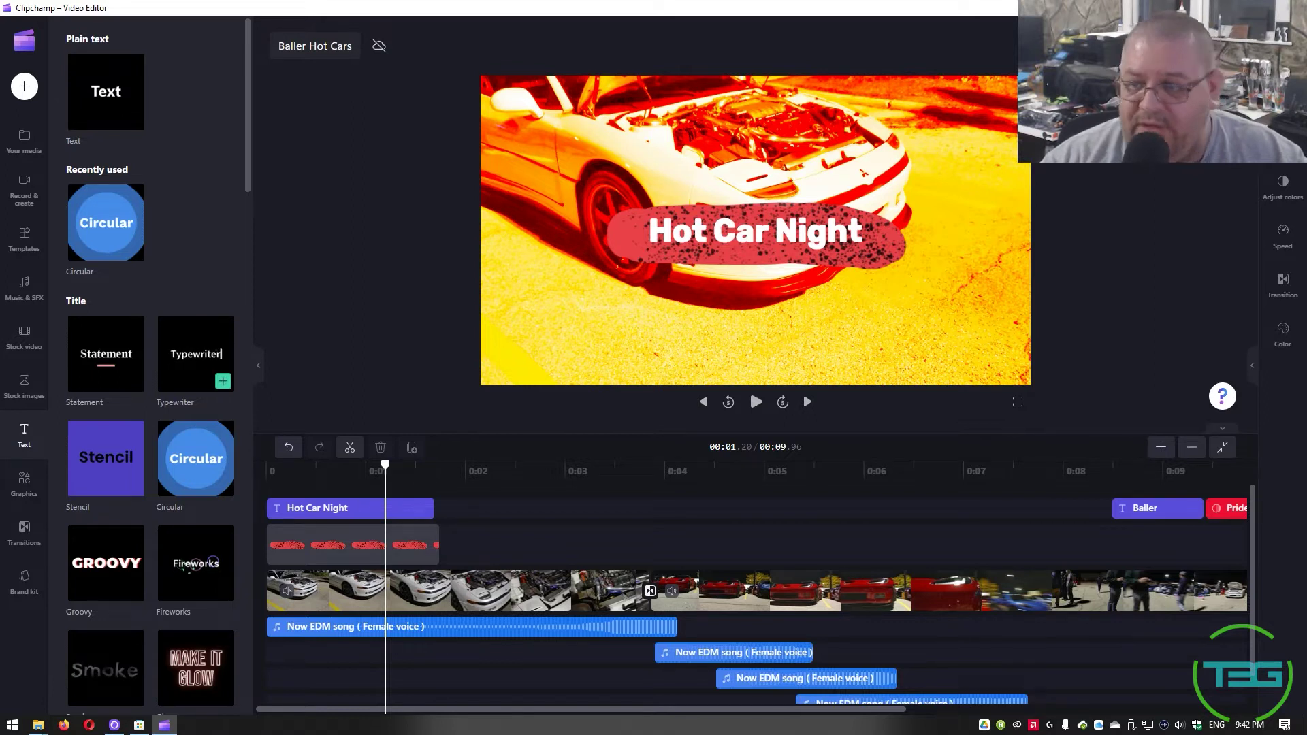
{"action": "left_click", "coordinate": [24, 336]}
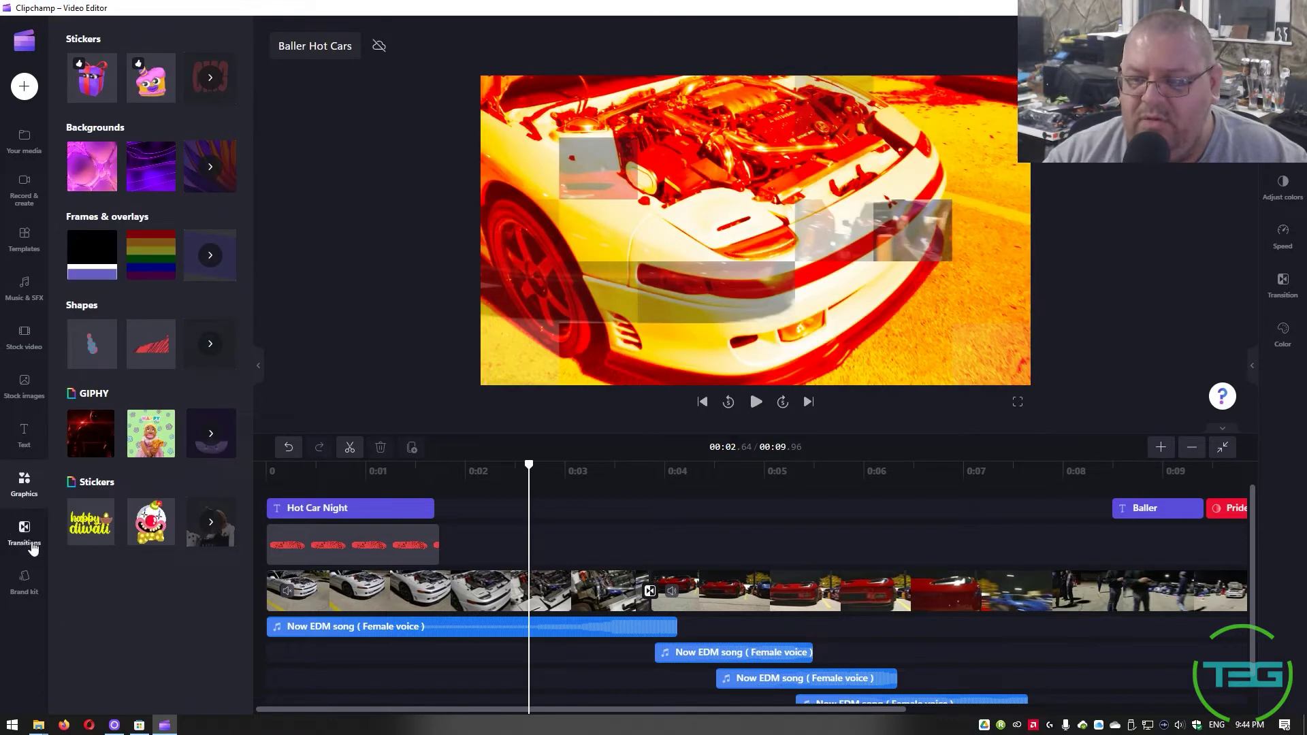
- Open the Transitions library
{"action": "left_click", "coordinate": [33, 545]}
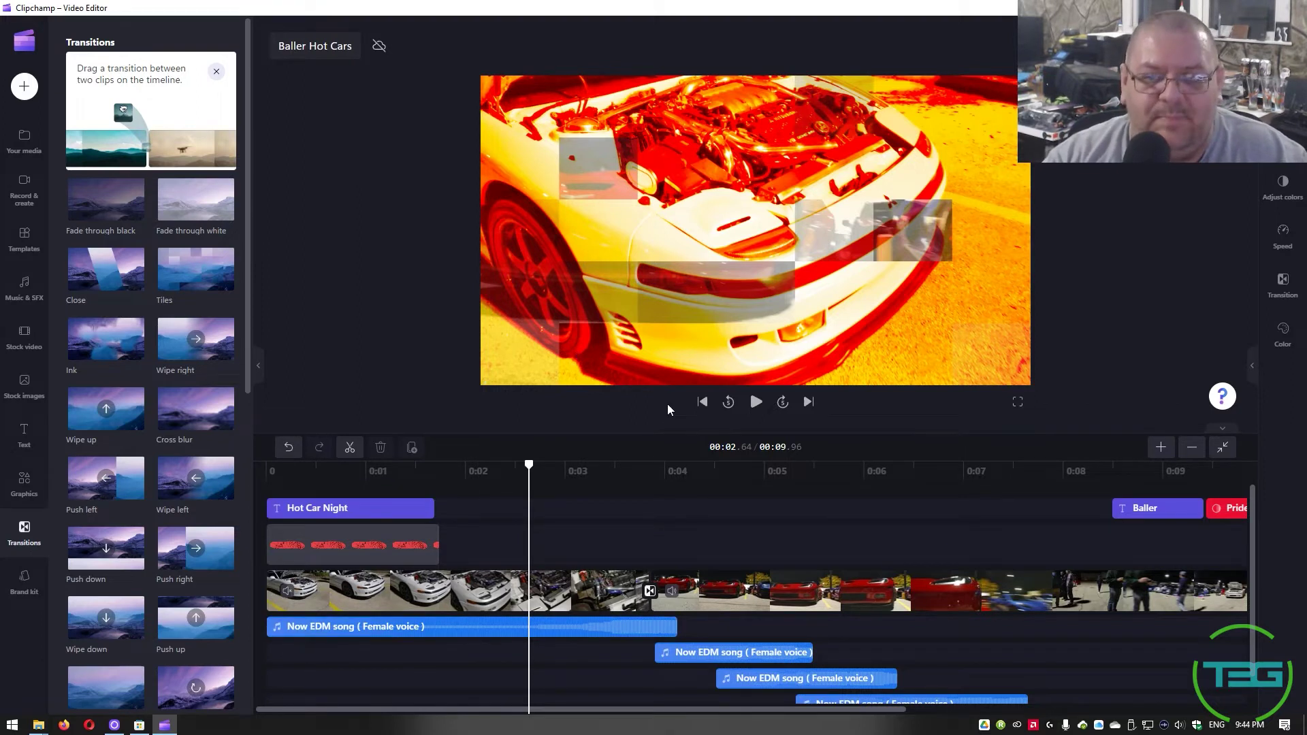
- Collapse the Transitions side panel to widen the preview and timeline
{"action": "left_click", "coordinate": [258, 368]}
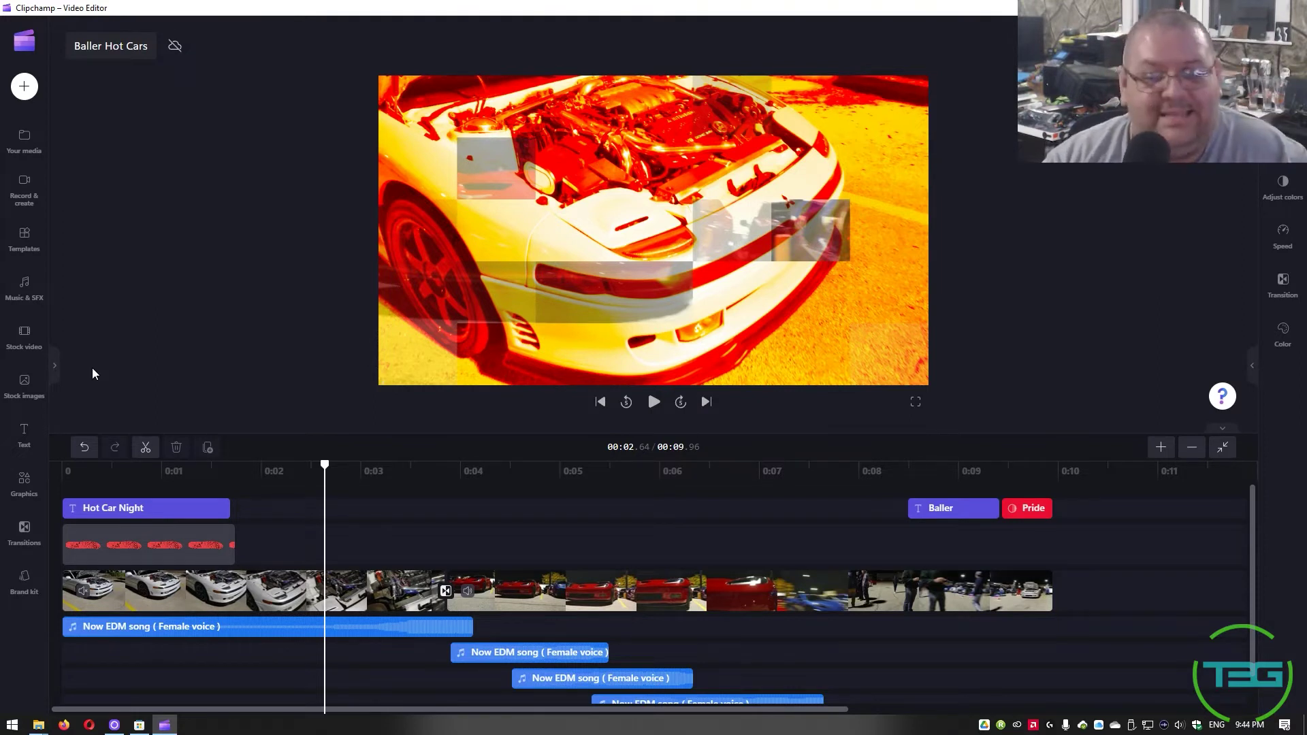
{"action": "left_click", "coordinate": [247, 605]}
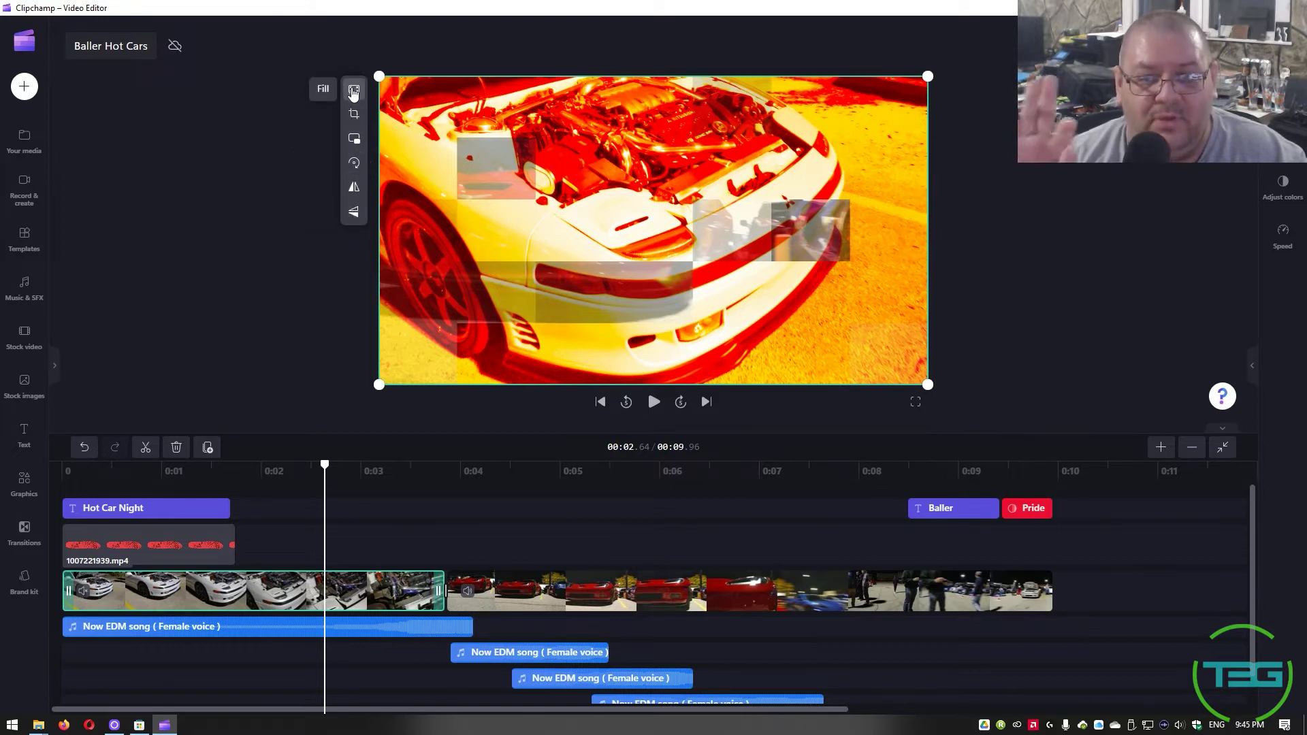
{"action": "left_click_drag", "start_coordinate": [380, 385], "coordinate": [499, 317]}
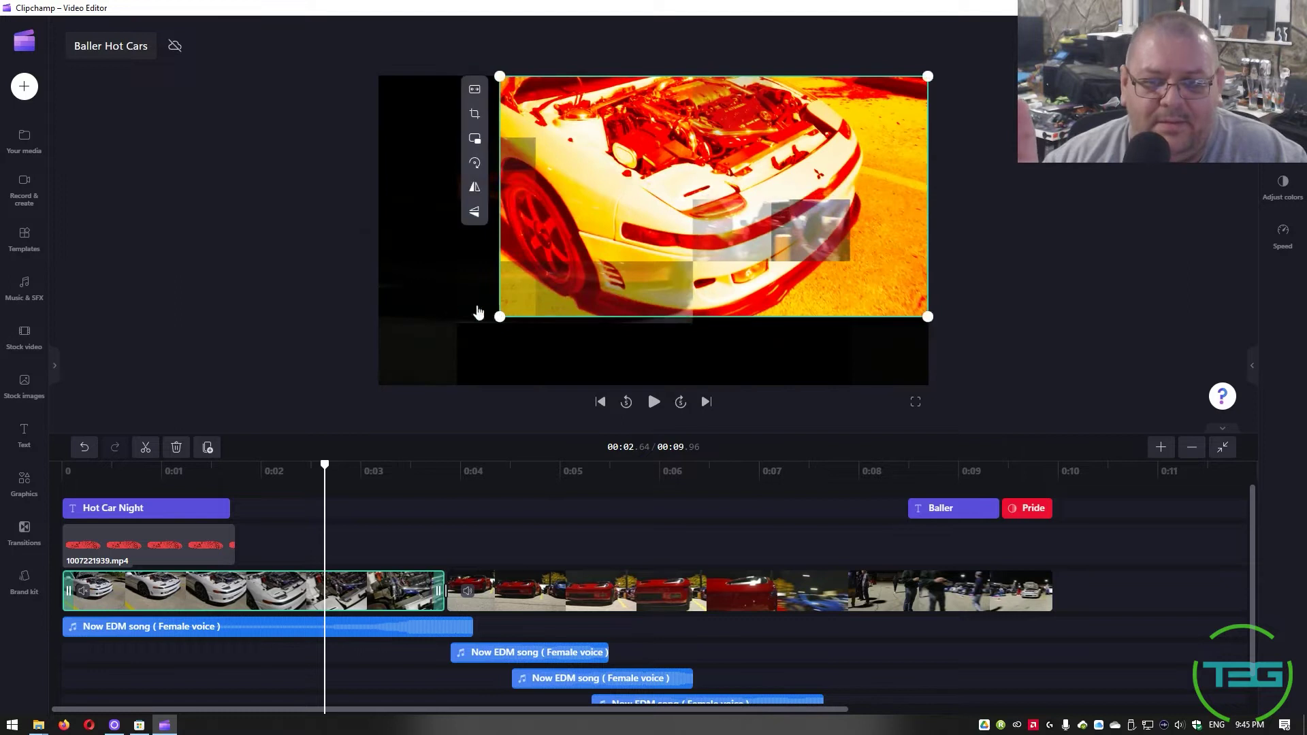
{"action": "left_click", "coordinate": [474, 89]}
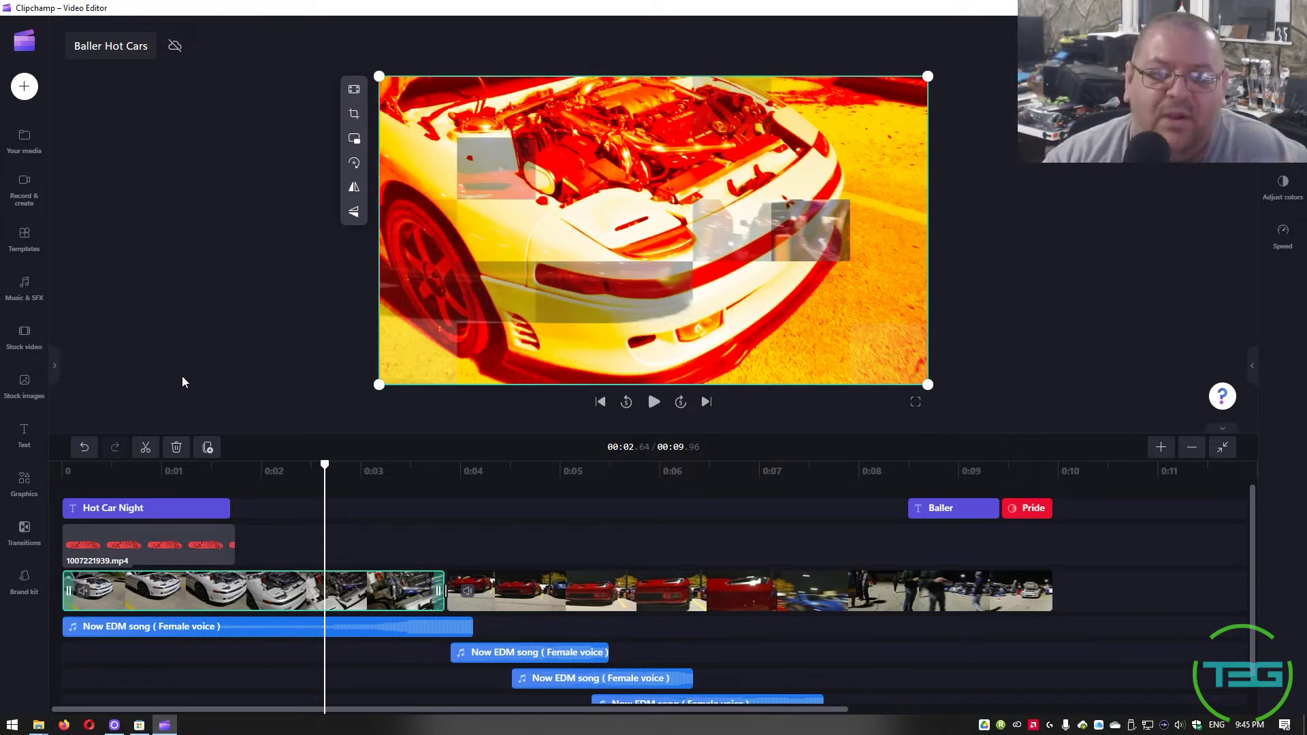
{"action": "left_click", "coordinate": [271, 480]}
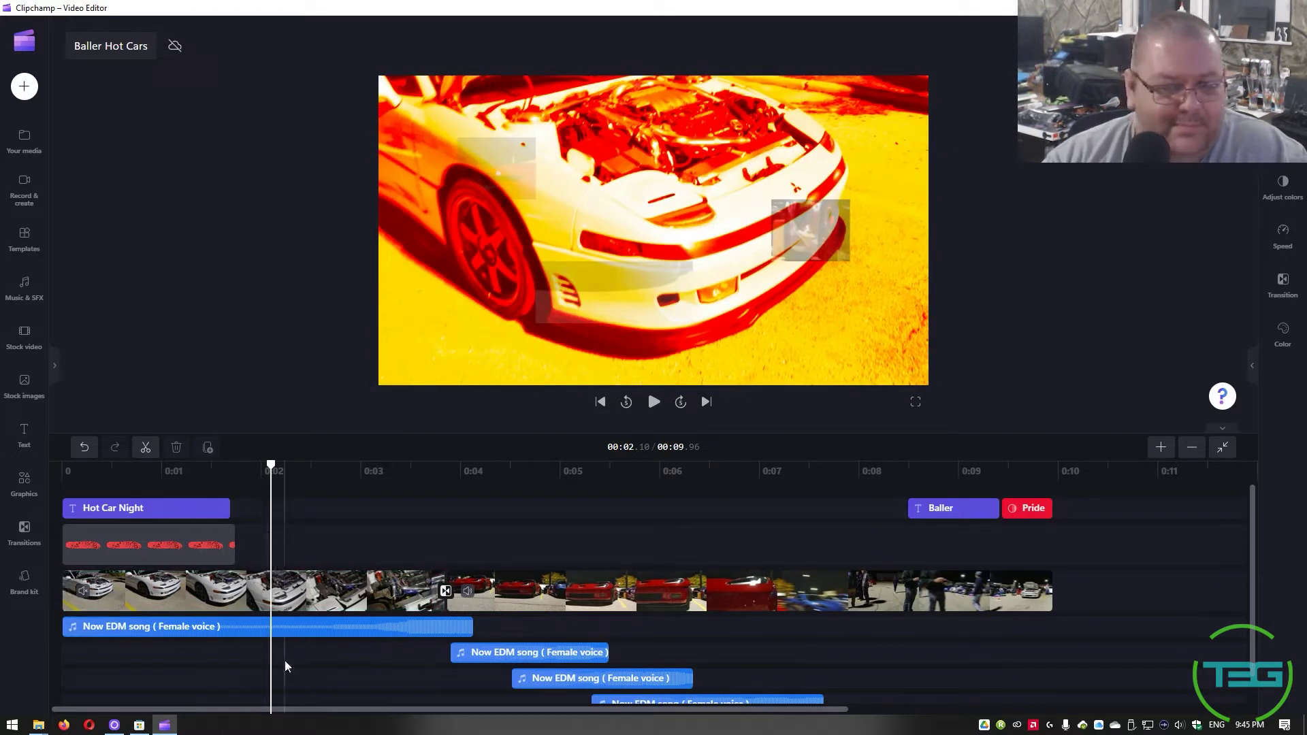
{"action": "left_click", "coordinate": [145, 450]}
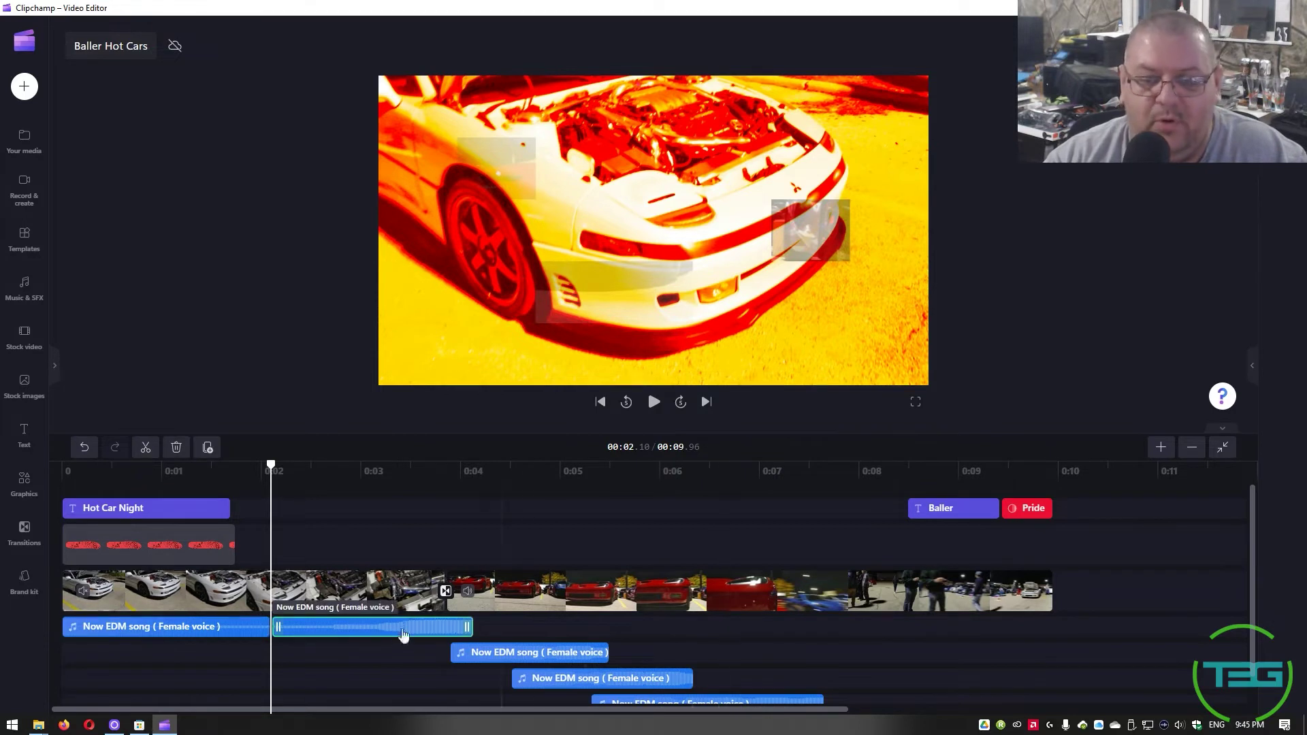
{"action": "key", "text": "ctrl+z"}
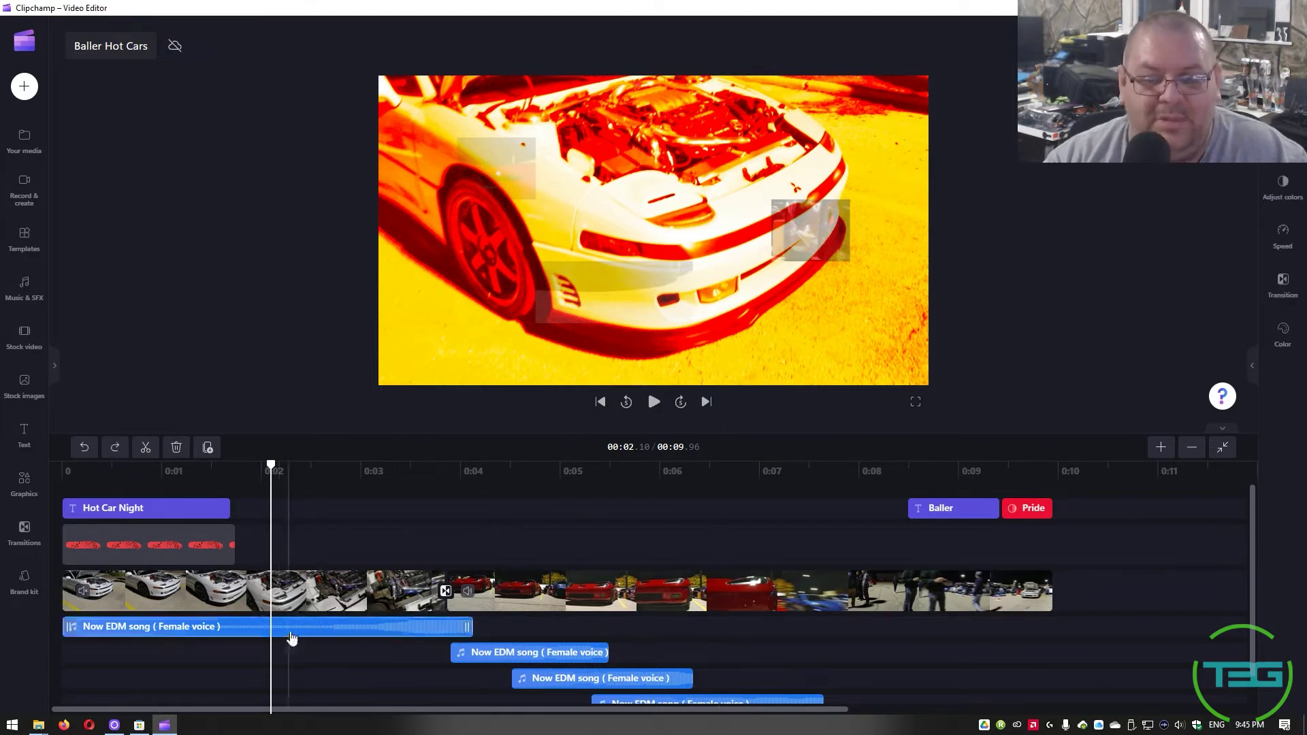
{"action": "left_click", "coordinate": [281, 605]}
{"action": "left_click", "coordinate": [289, 630]}
{"action": "left_click", "coordinate": [286, 599]}
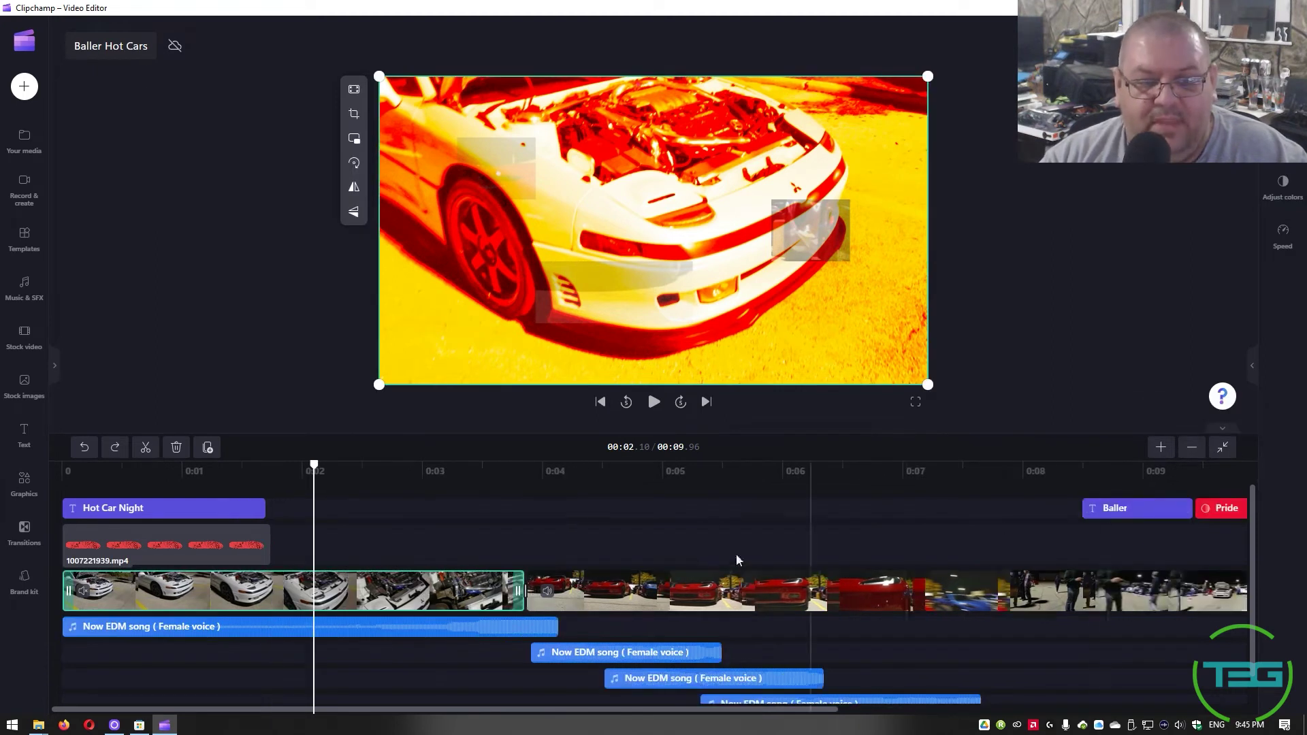
{"action": "scroll", "coordinate": [697, 558], "scroll_direction": "right", "scroll_amount": 3}
- Zoom the timeline in and out around the first car clip
{"action": "scroll", "coordinate": [697, 558], "scroll_direction": "up", "scroll_amount": 4}
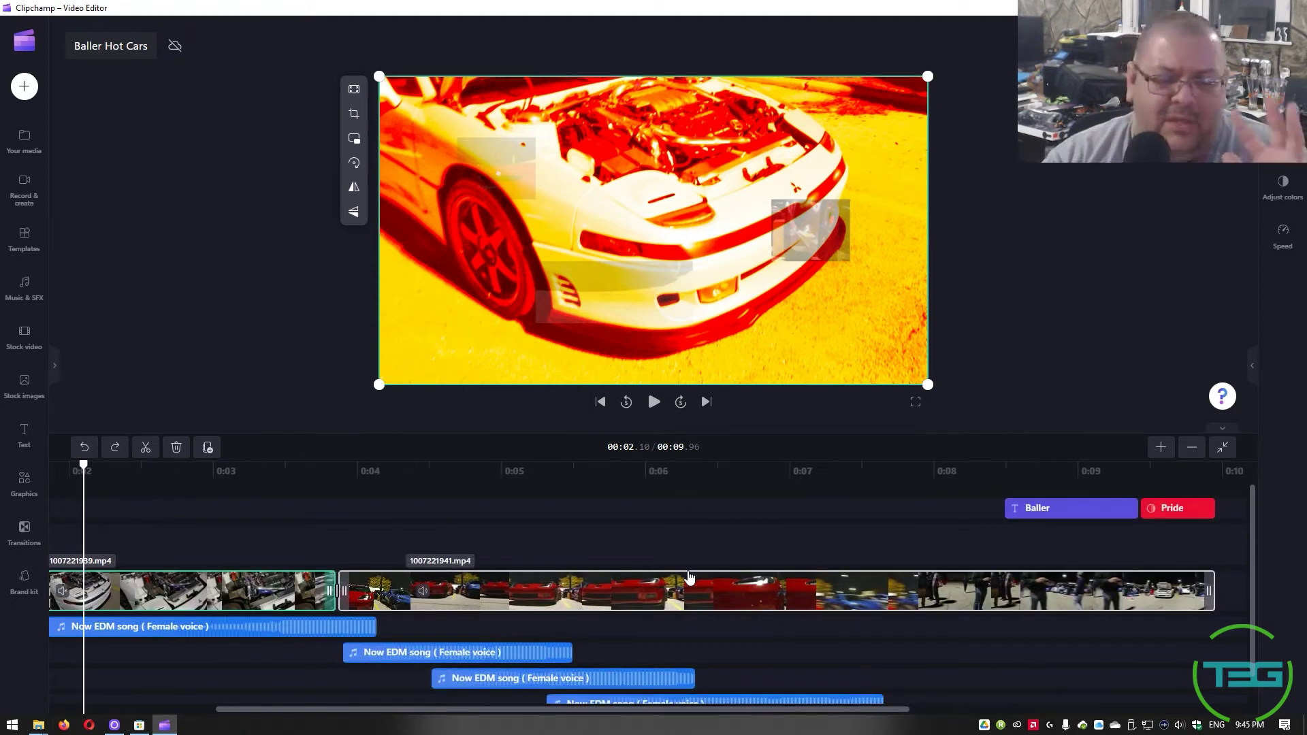
{"action": "scroll", "coordinate": [689, 578], "scroll_direction": "down", "scroll_amount": 1}
{"action": "scroll", "coordinate": [225, 490], "scroll_direction": "up", "scroll_amount": 1}
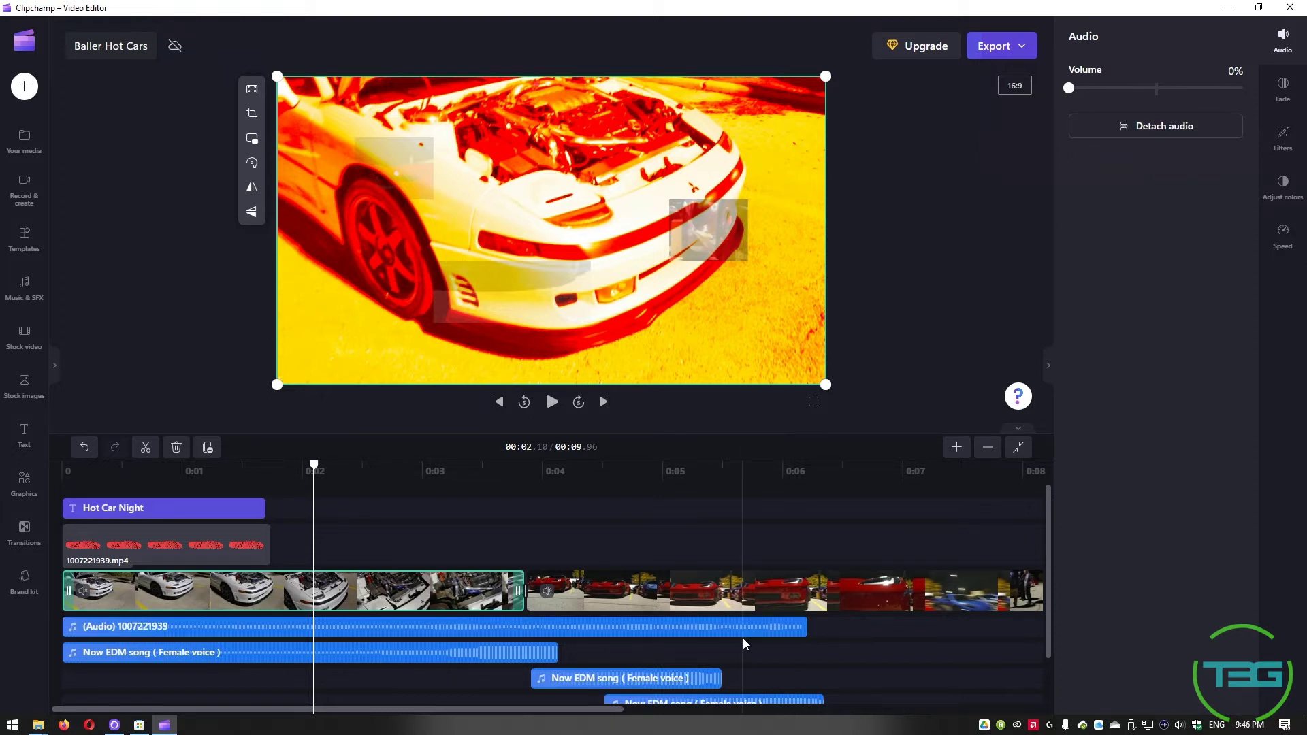
{"action": "left_click", "coordinate": [742, 639]}
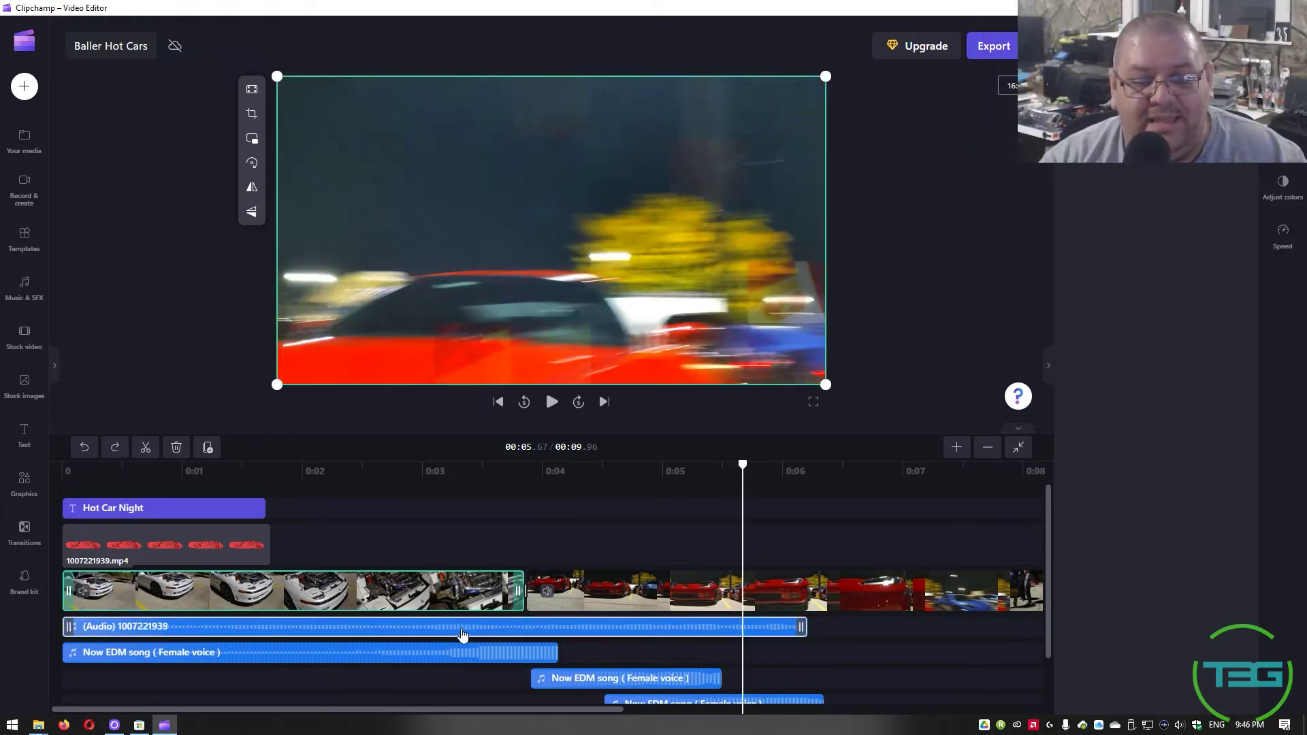
{"action": "left_click", "coordinate": [463, 635]}
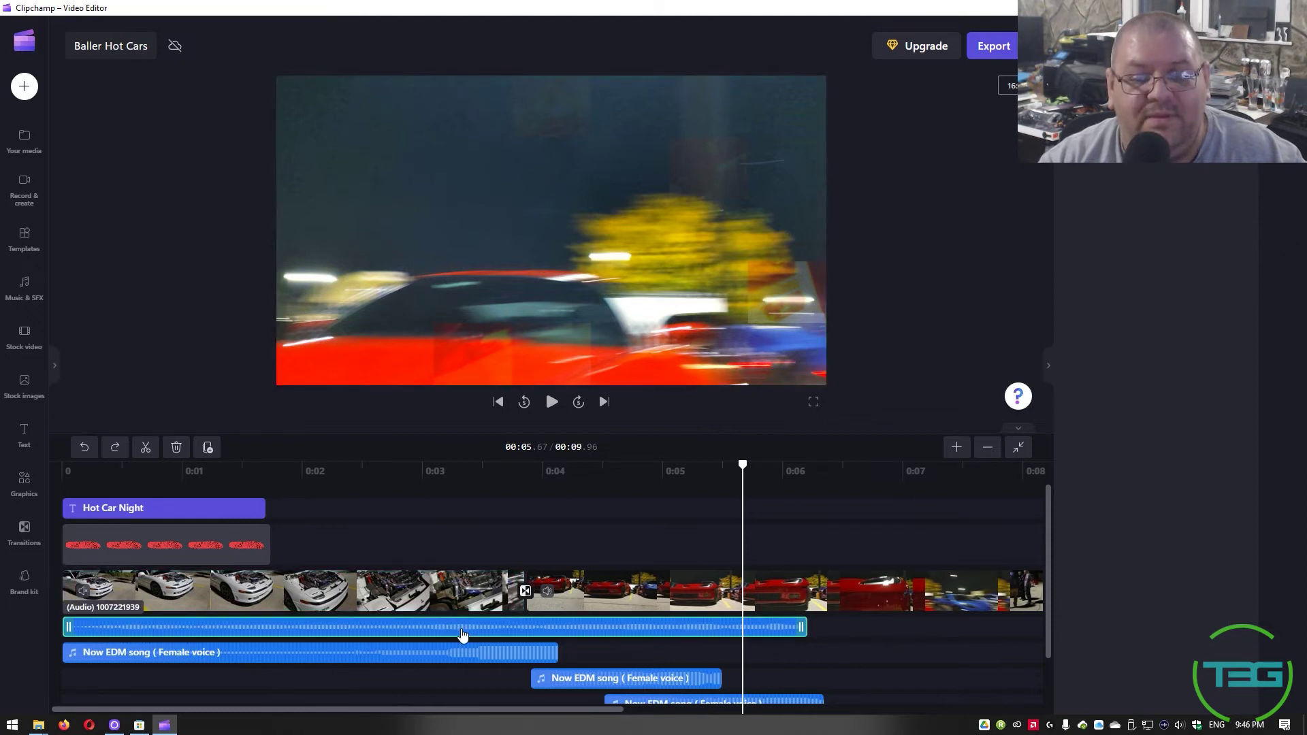
{"action": "left_click", "coordinate": [428, 594]}
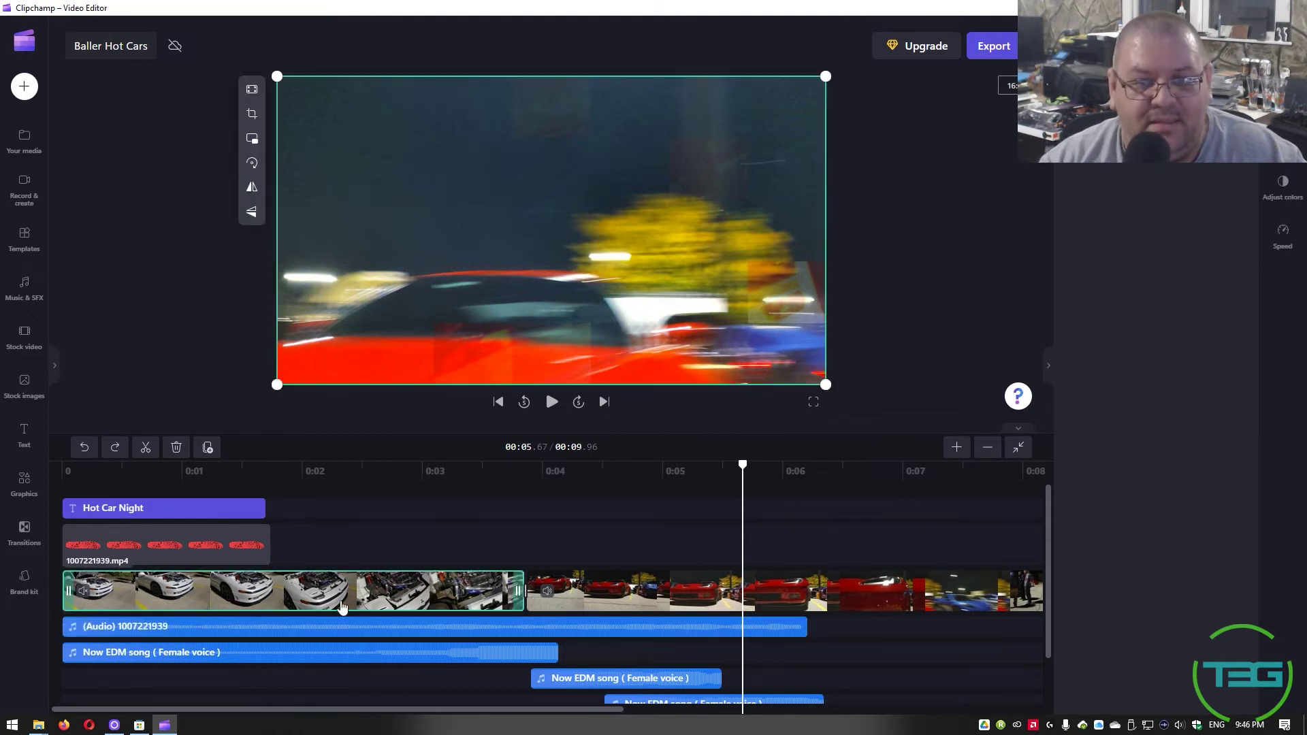
{"action": "left_click", "coordinate": [374, 637]}
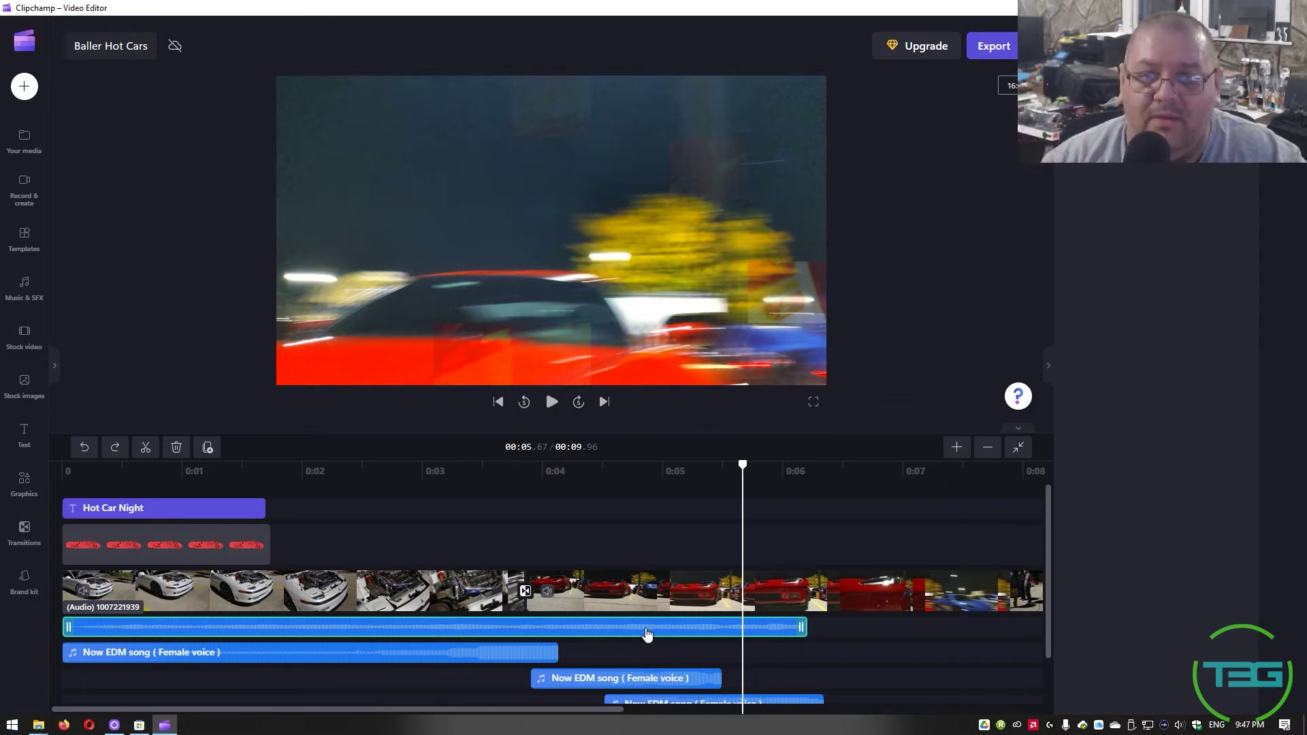
{"action": "key", "text": "Delete"}
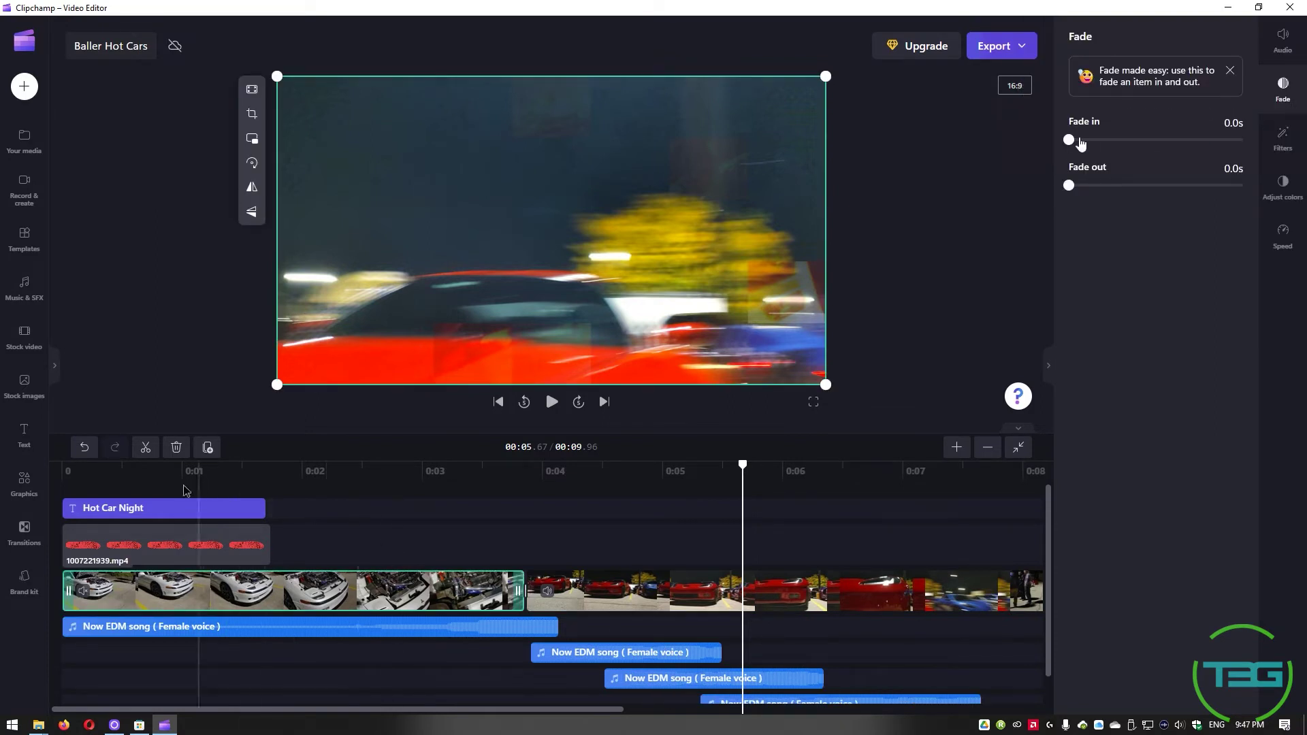
- Add a short fade-in and remove the Deep fried filter from the first car clip
{"action": "left_click_drag", "start_coordinate": [1070, 140], "coordinate": [1139, 135]}
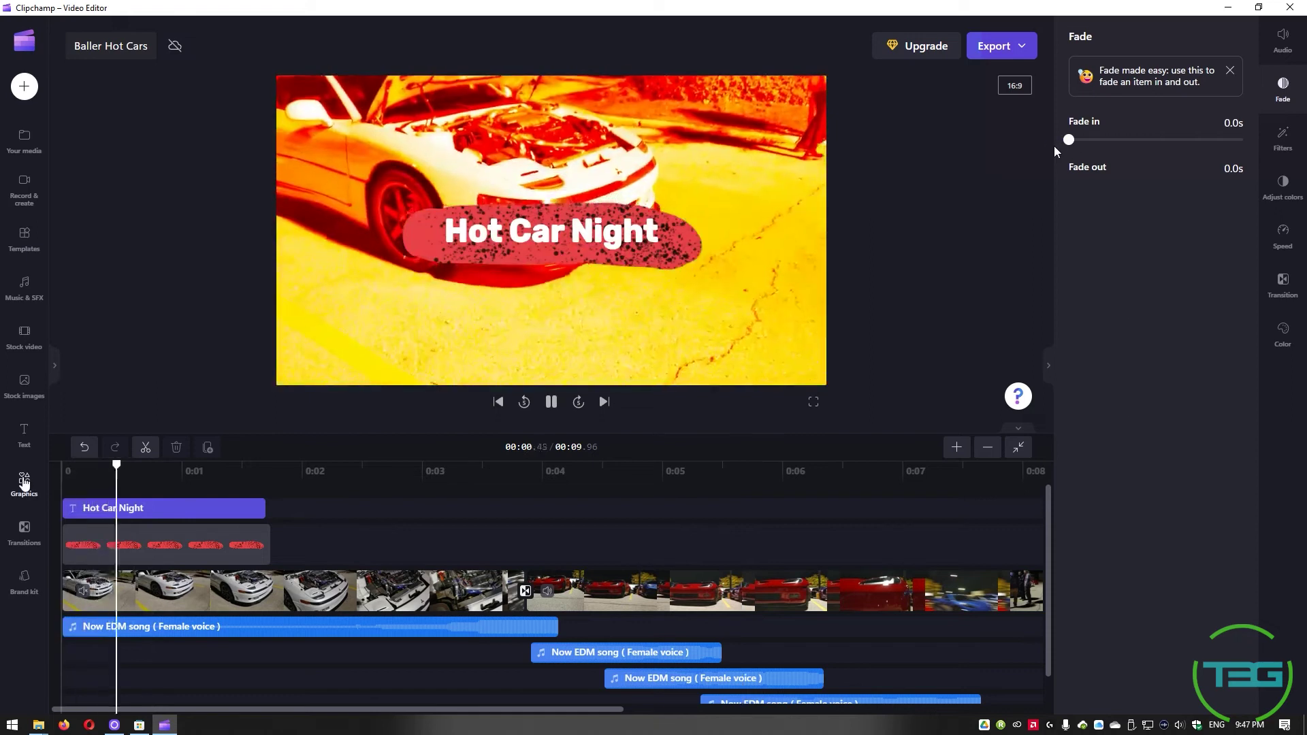
{"action": "left_click", "coordinate": [344, 606]}
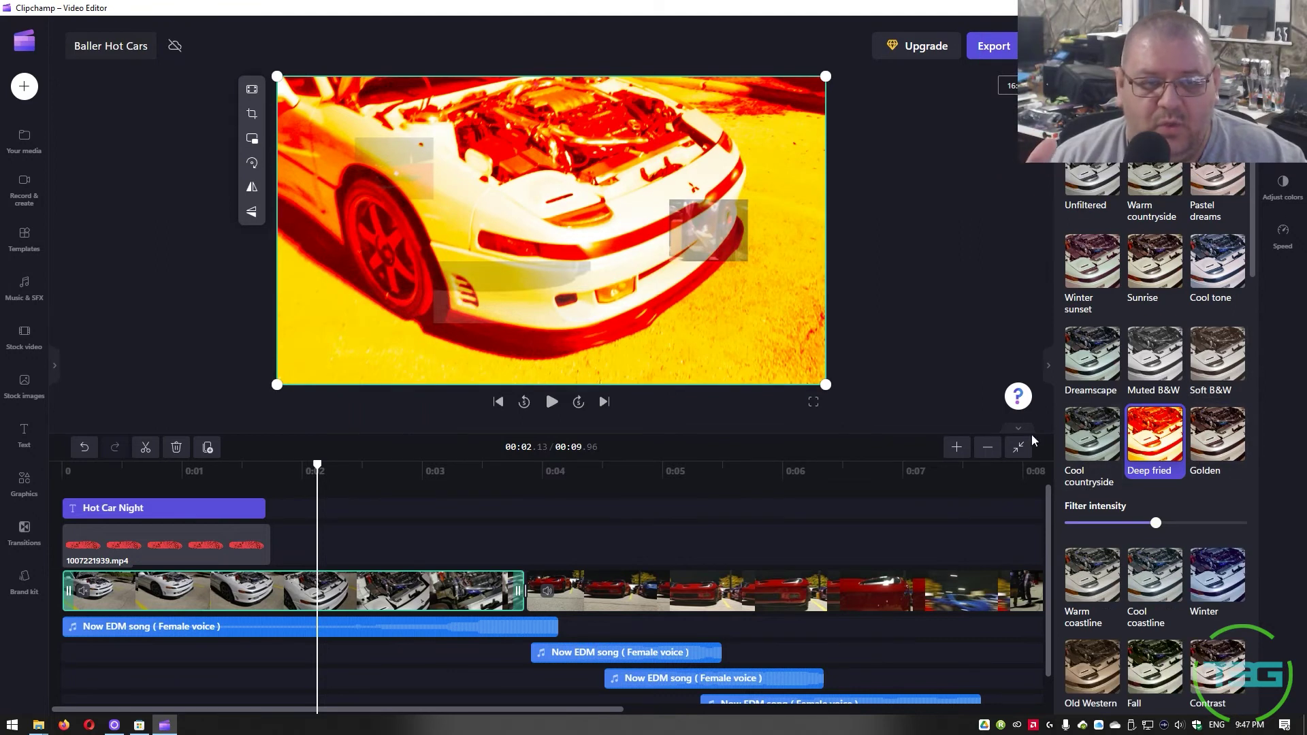
{"action": "left_click", "coordinate": [1089, 190]}
{"action": "scroll", "coordinate": [1104, 393], "scroll_direction": "down", "scroll_amount": 14}
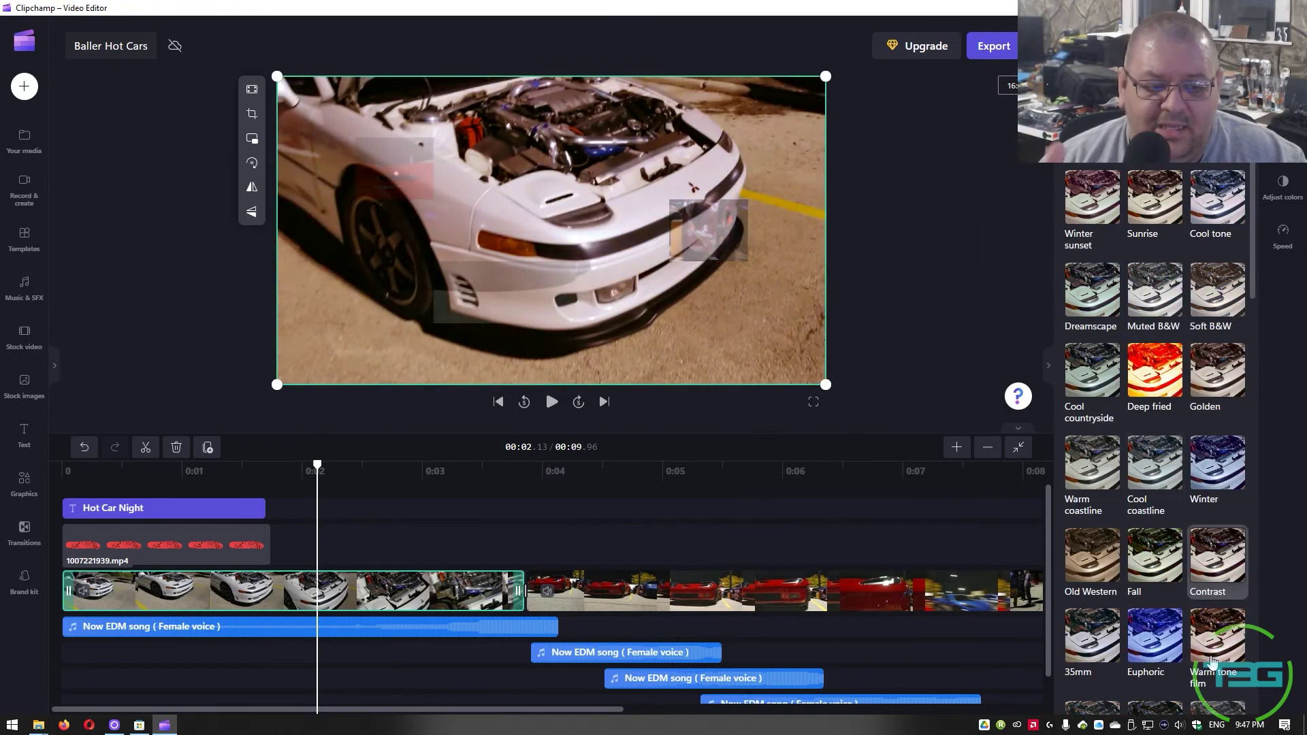
{"action": "scroll", "coordinate": [1169, 656], "scroll_direction": "down", "scroll_amount": 3}
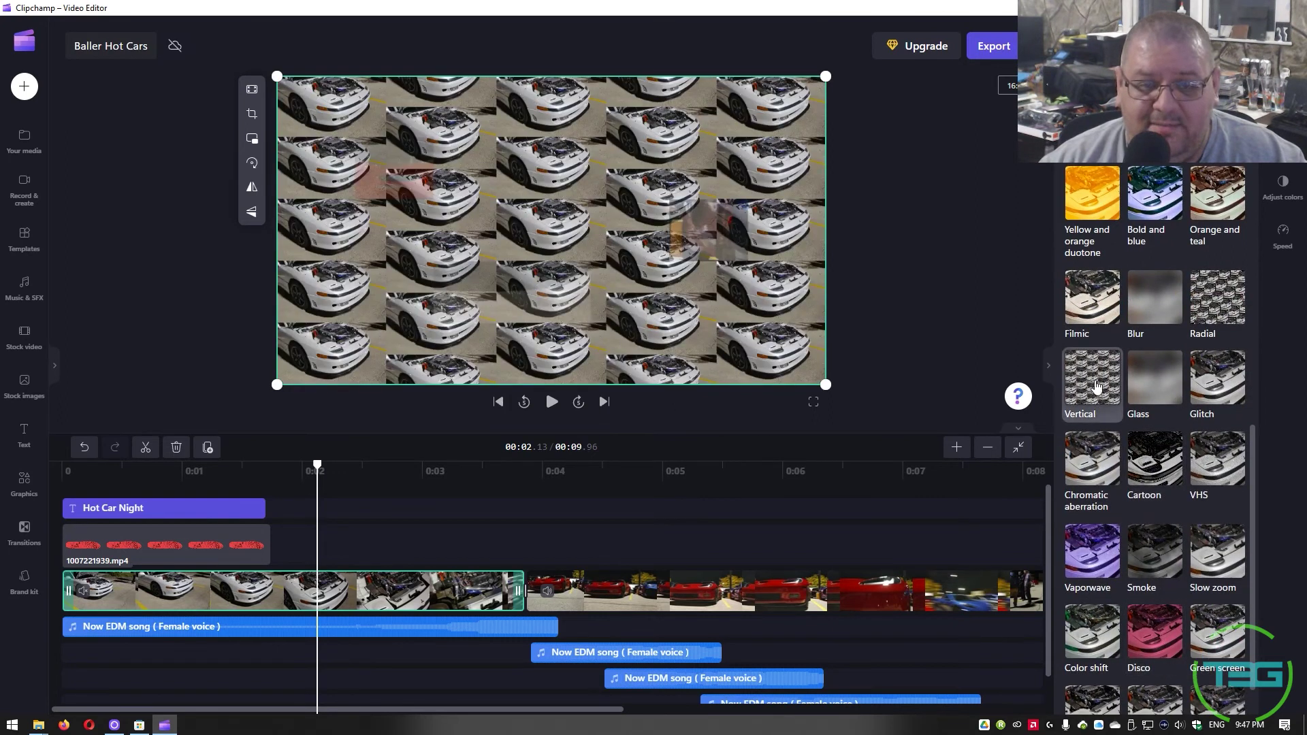
- Apply the Smoke filter to the first car clip and preview it from the start
{"action": "key", "text": "space"}
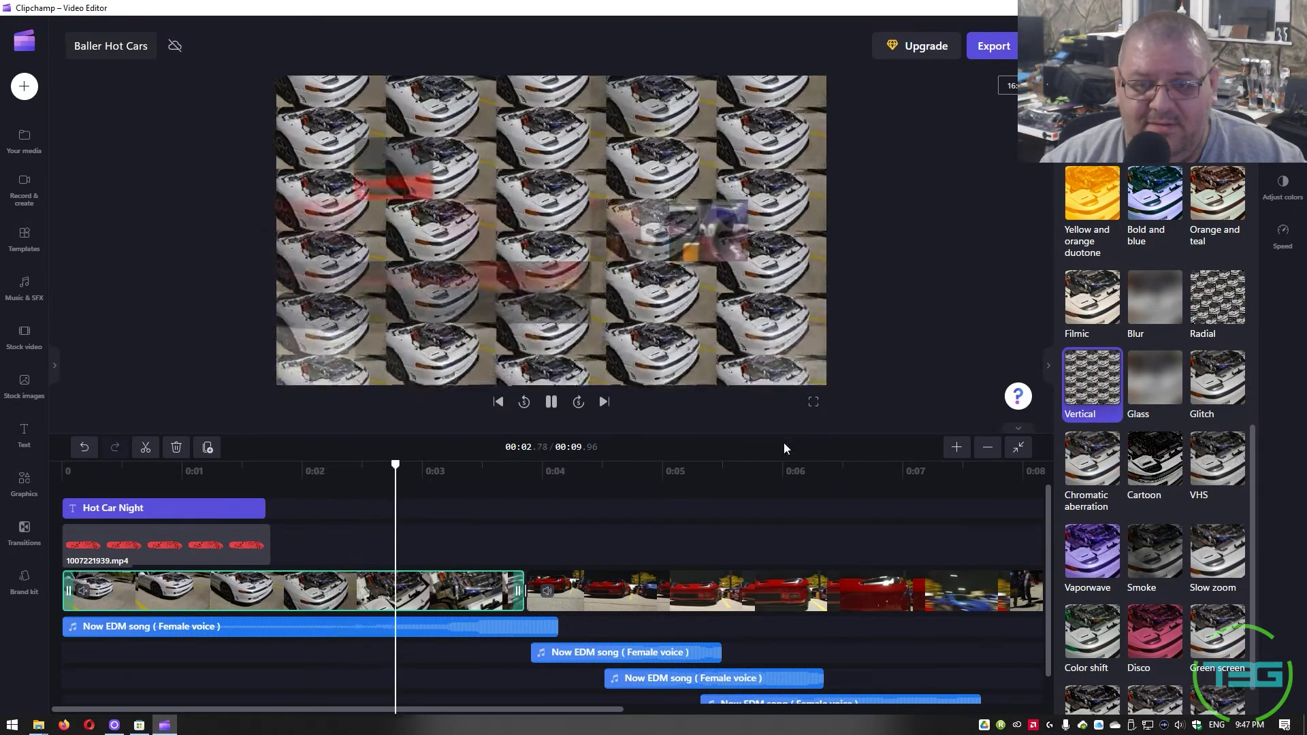
{"action": "left_click", "coordinate": [134, 470]}
{"action": "left_click", "coordinate": [105, 483]}
{"action": "key", "text": "space"}
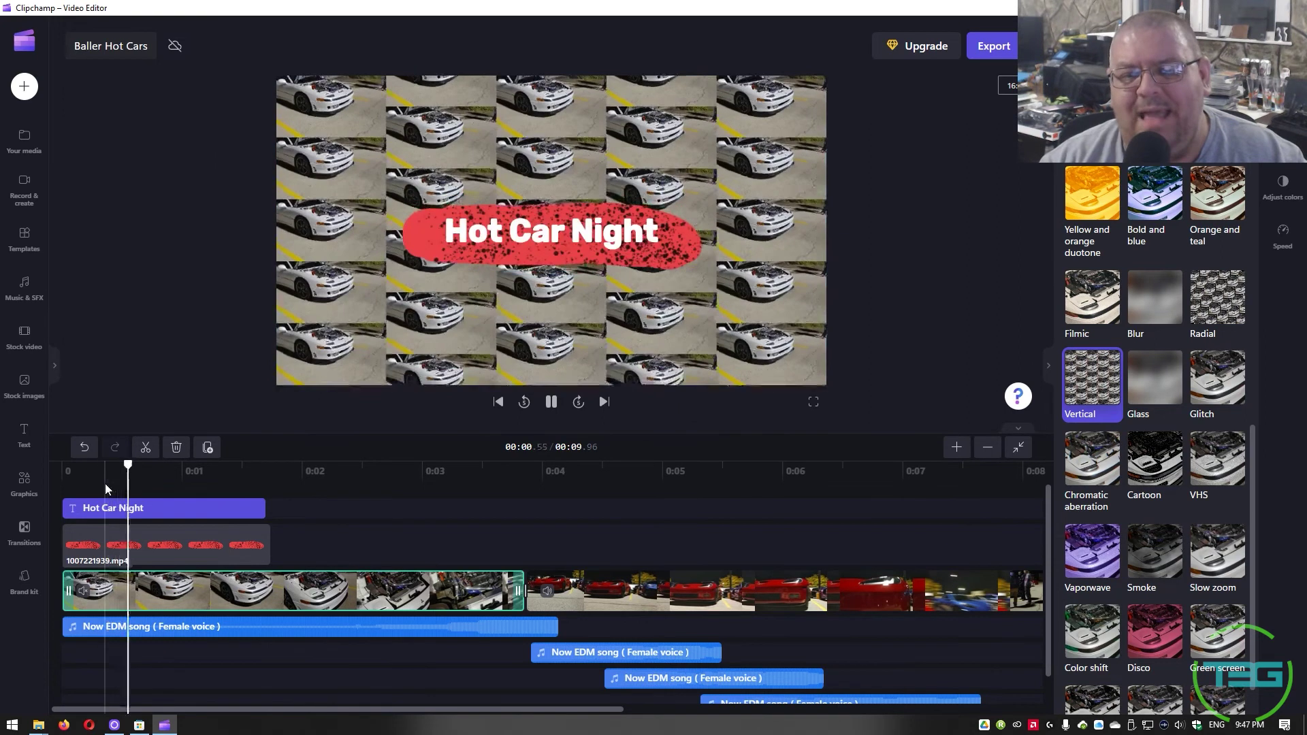
{"action": "key", "text": "space"}
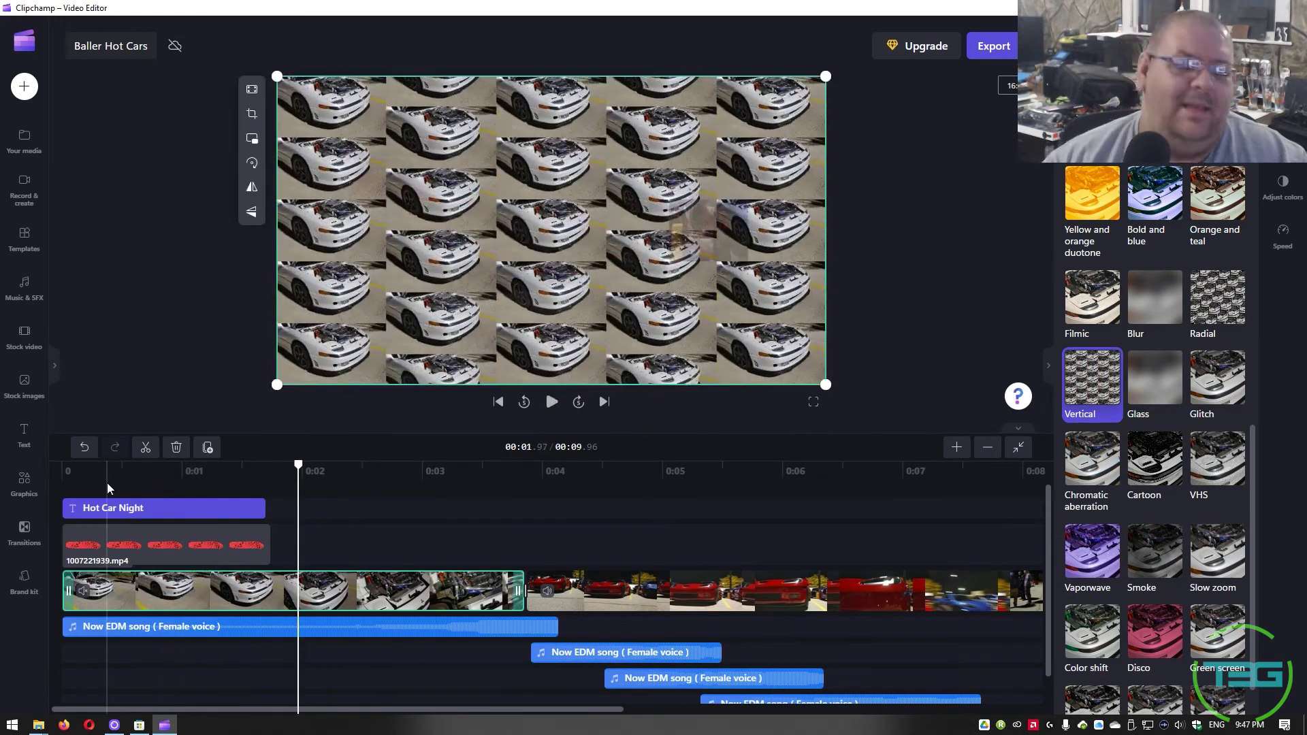
{"action": "left_click", "coordinate": [1142, 540]}
{"action": "key", "text": "space"}
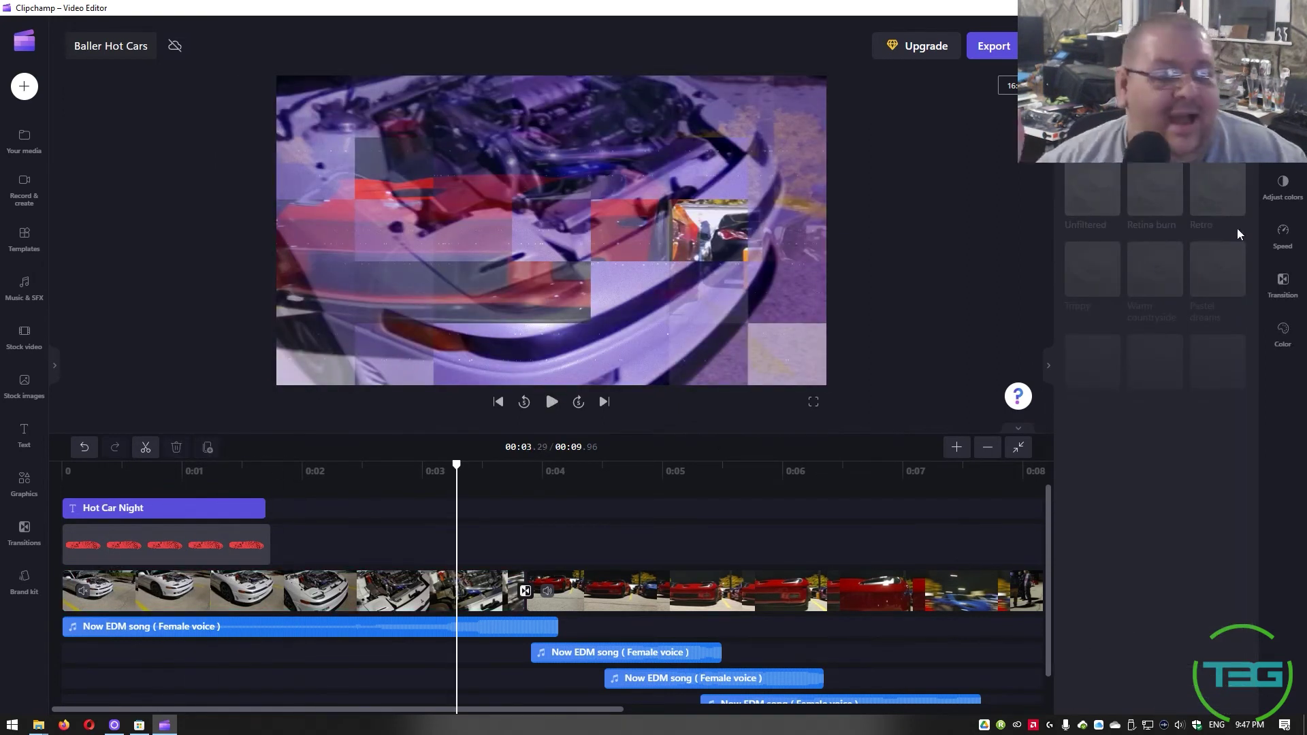
{"action": "left_click", "coordinate": [318, 611]}
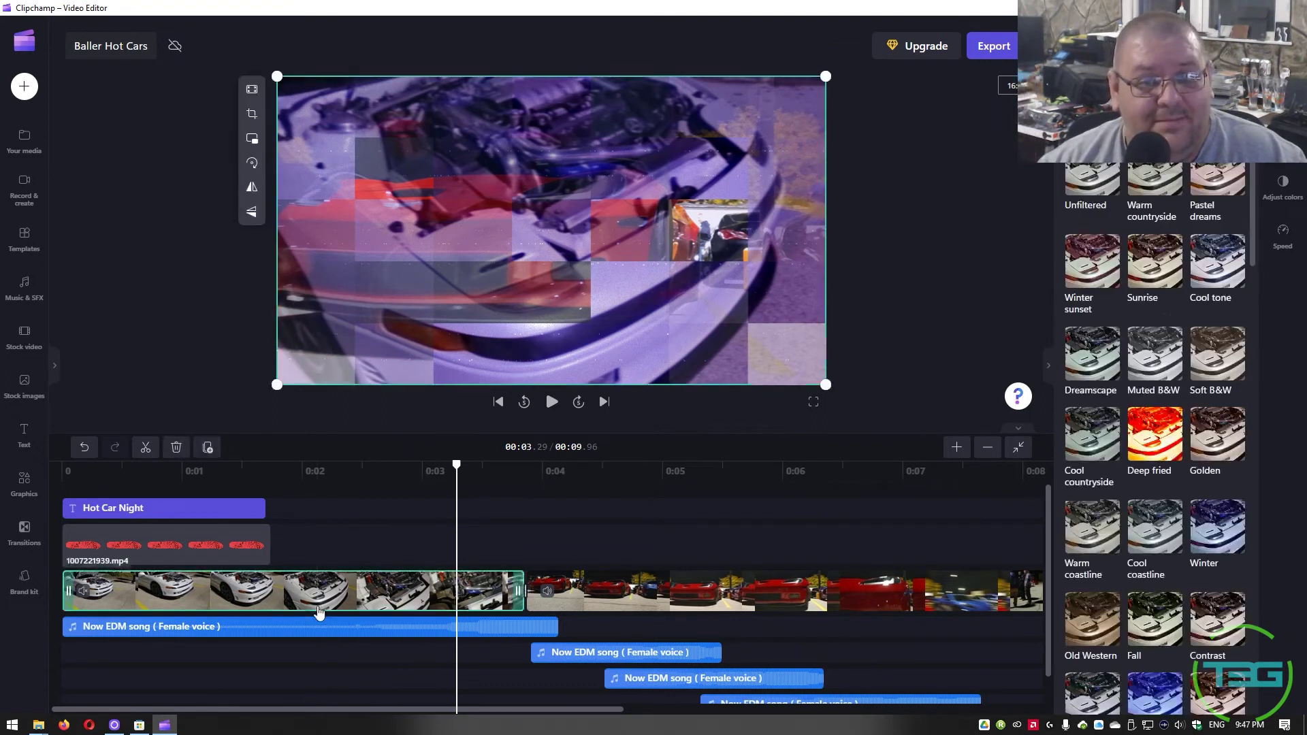
- Keep the first clip's blend mode at Normal, then try the Clip speed slider
{"action": "left_click", "coordinate": [1284, 188]}
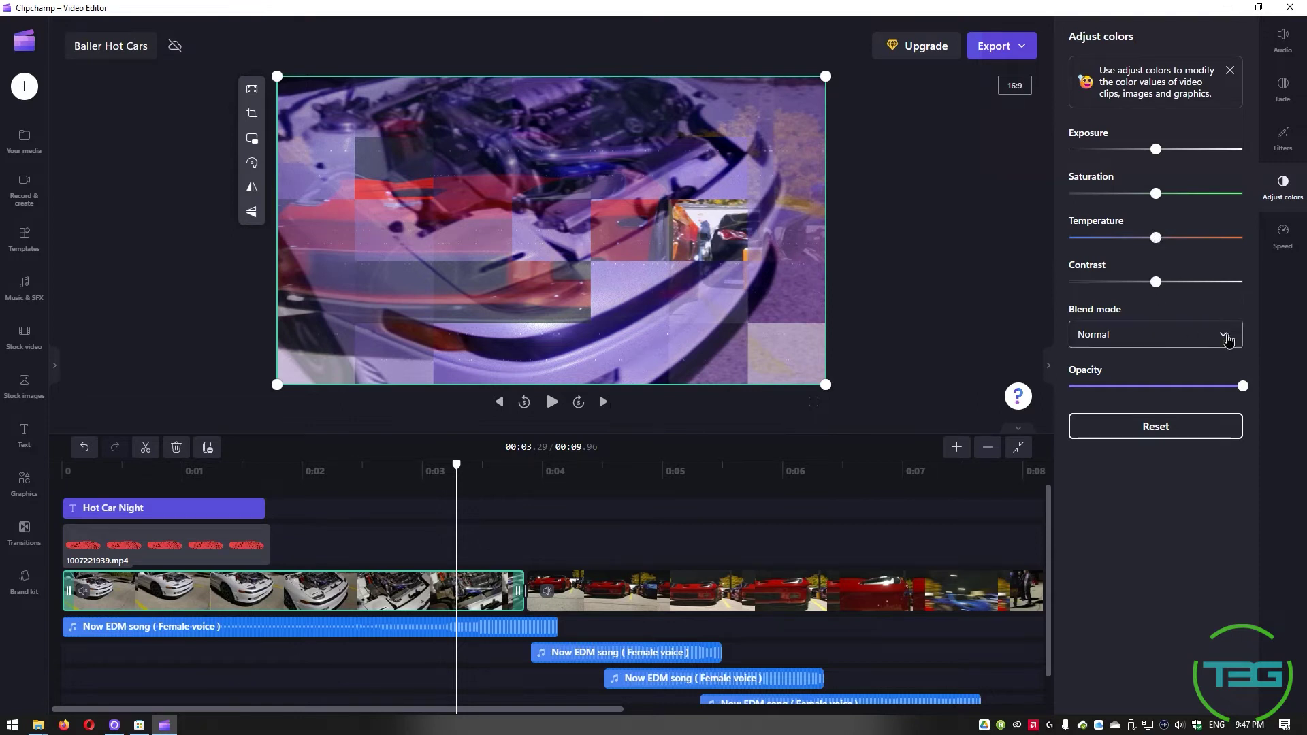
{"action": "left_click", "coordinate": [1223, 334]}
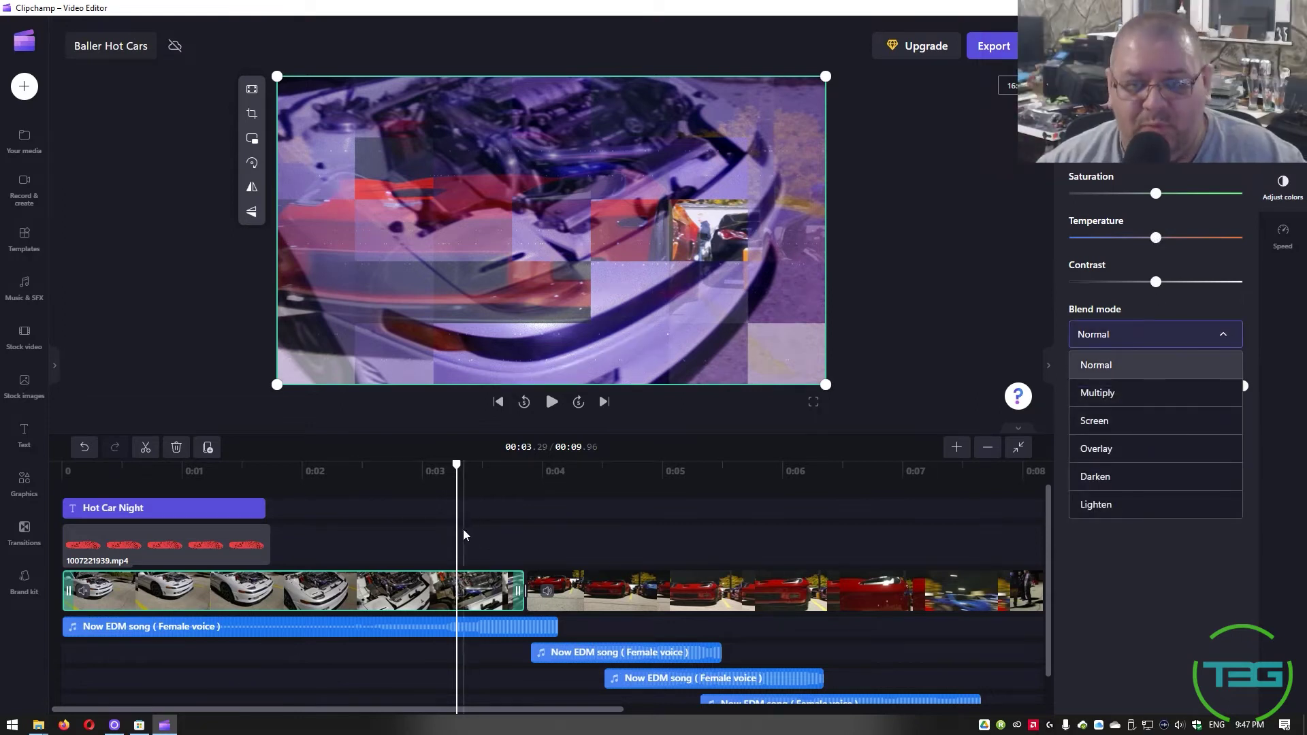
{"action": "left_click", "coordinate": [1216, 365]}
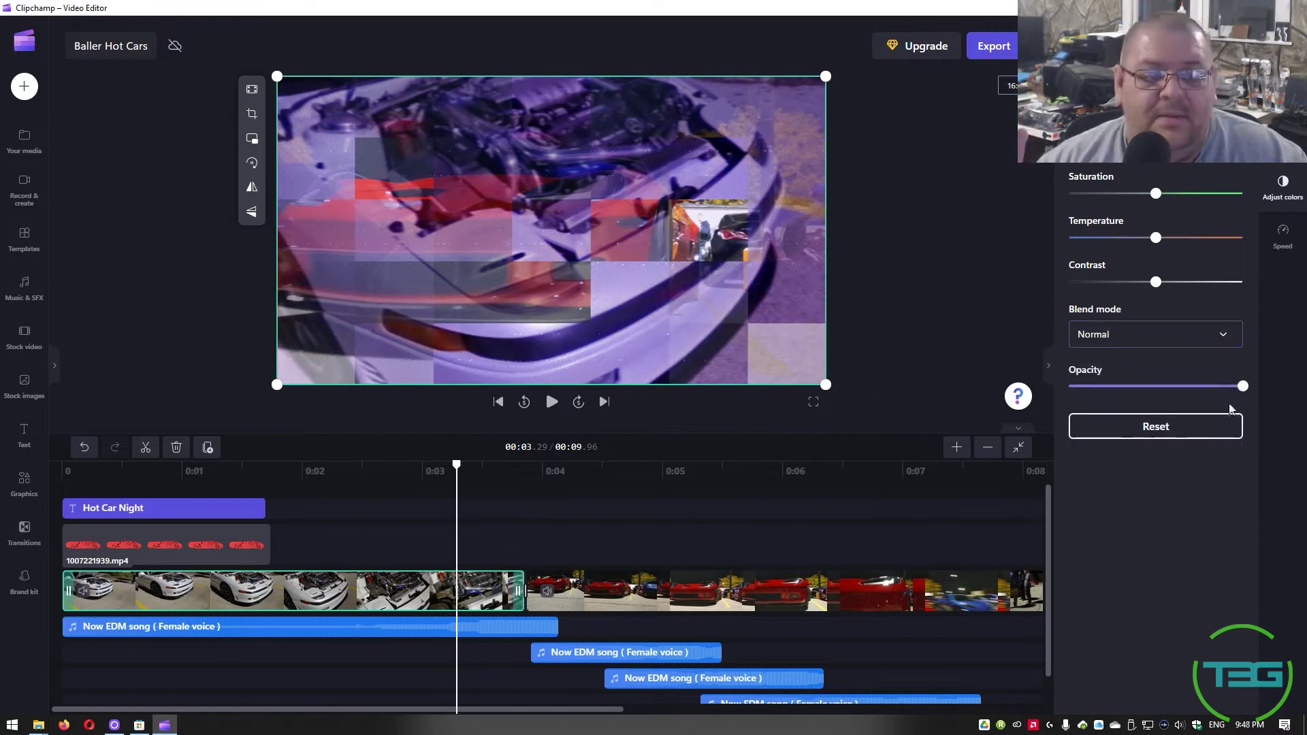
{"action": "left_click", "coordinate": [1278, 239]}
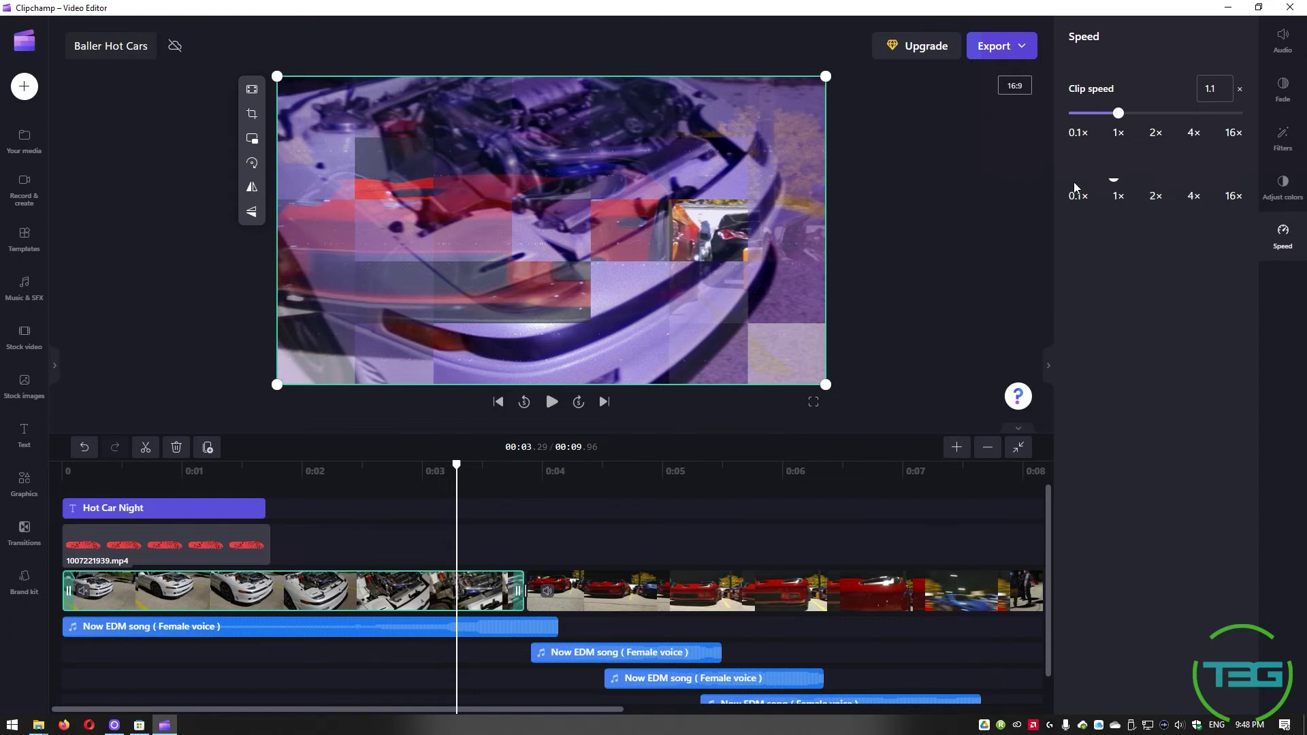
{"action": "mouse_move", "coordinate": [1113, 179]}
{"action": "left_mouse_down"}
{"action": "mouse_move", "coordinate": [1082, 179]}
{"action": "mouse_move", "coordinate": [1108, 177]}
{"action": "left_mouse_up"}
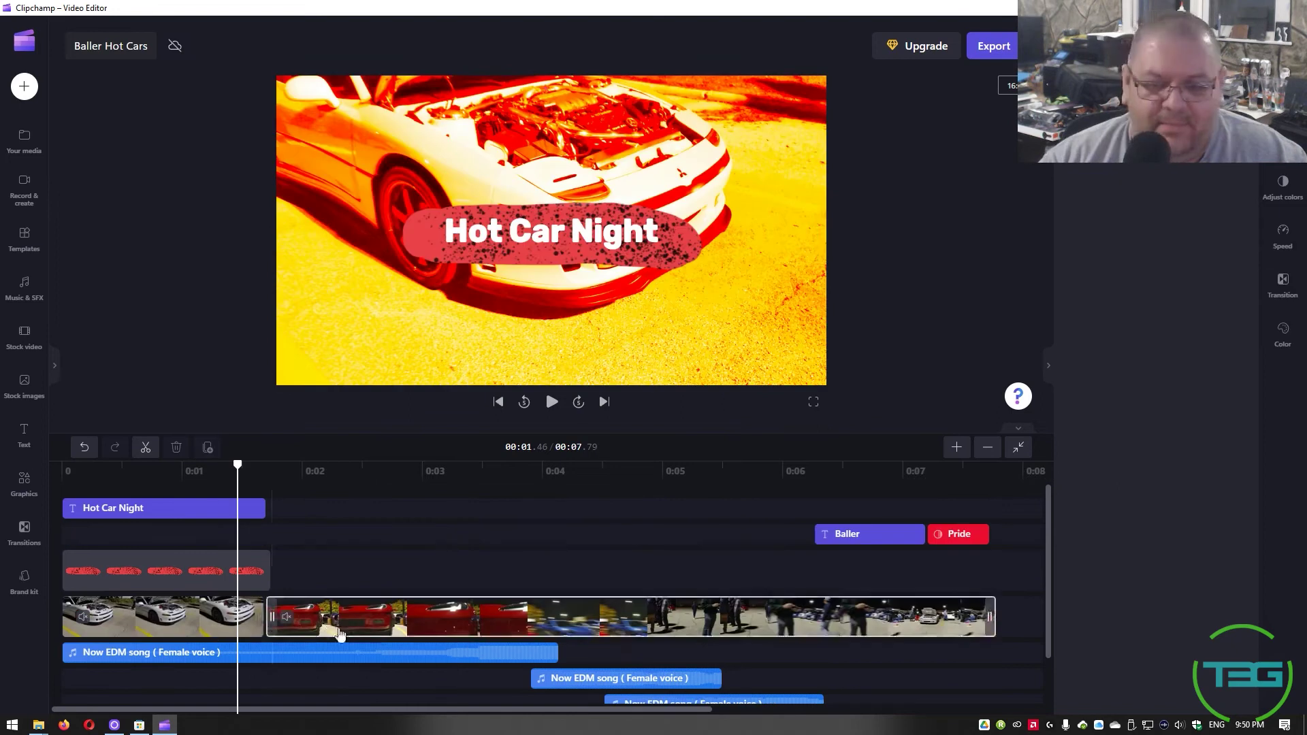
- Drop a new transition onto the junction of the first two car clips and preview it
{"action": "left_click", "coordinate": [202, 651]}
{"action": "left_click", "coordinate": [320, 621]}
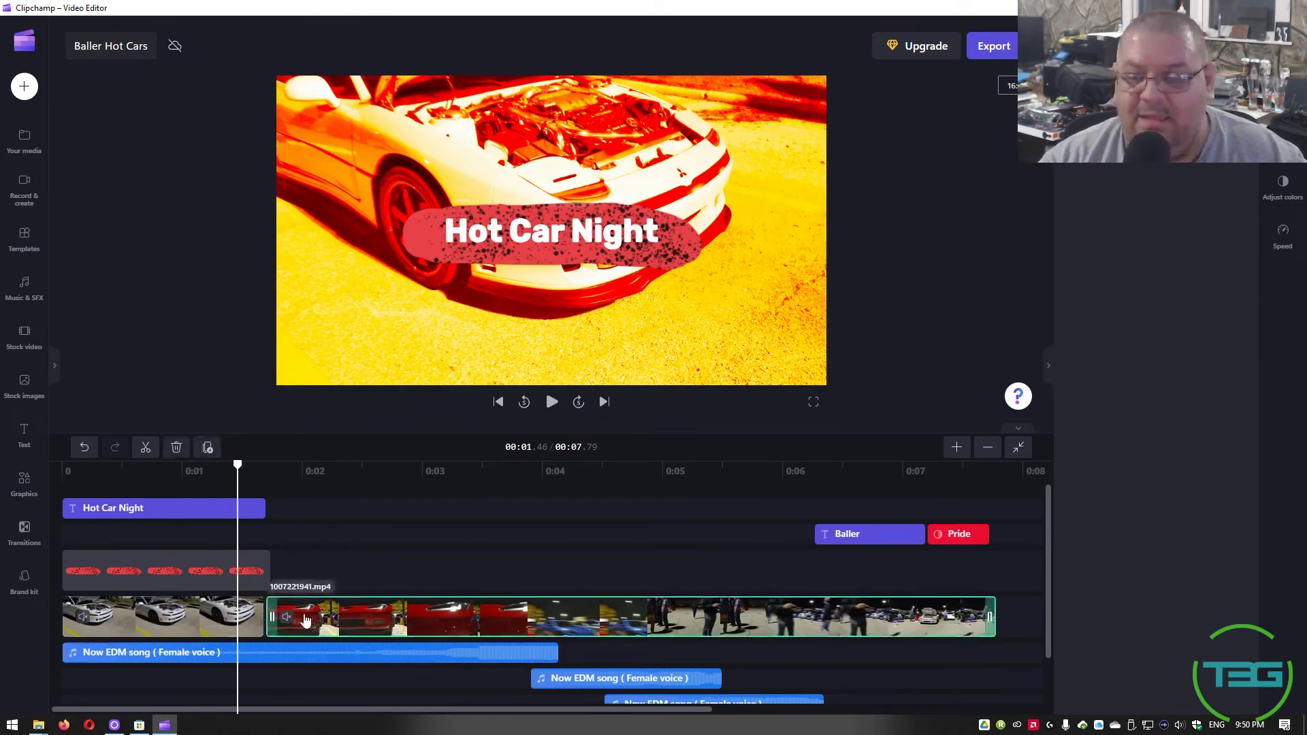
{"action": "left_click", "coordinate": [25, 534]}
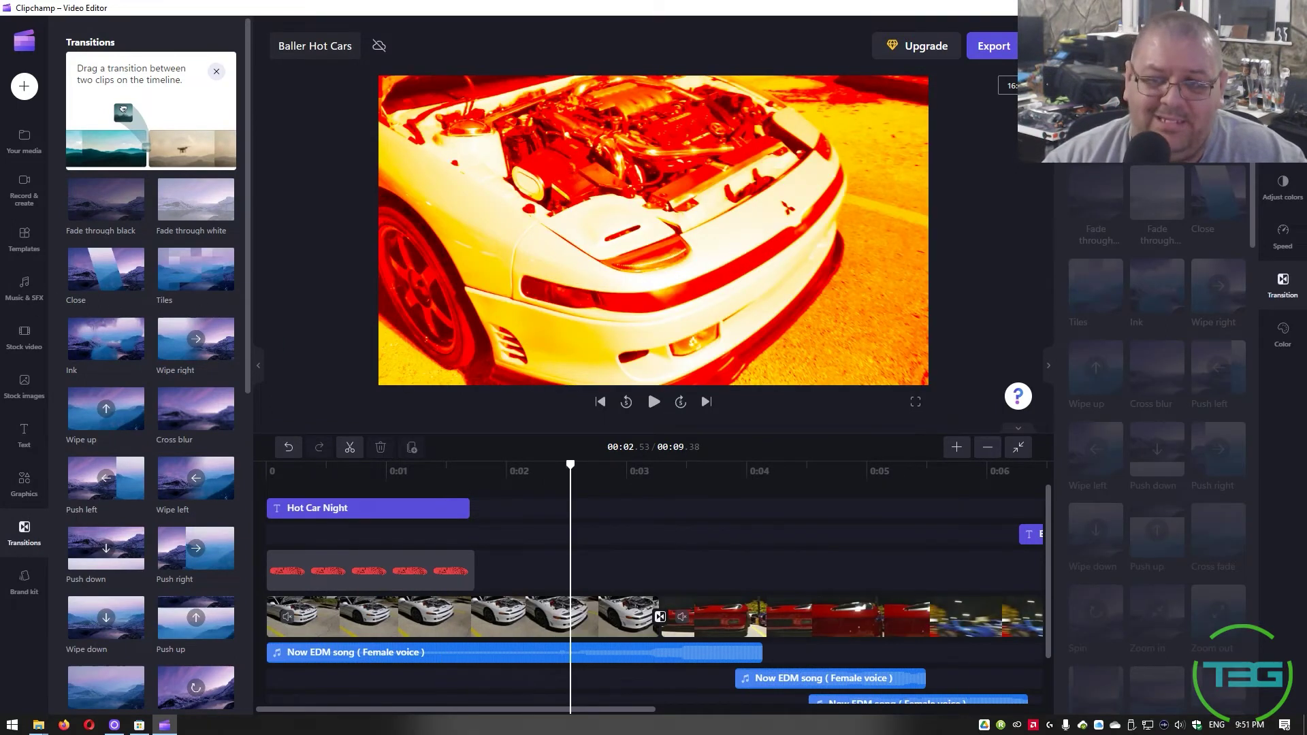
{"action": "left_click", "coordinate": [659, 616]}
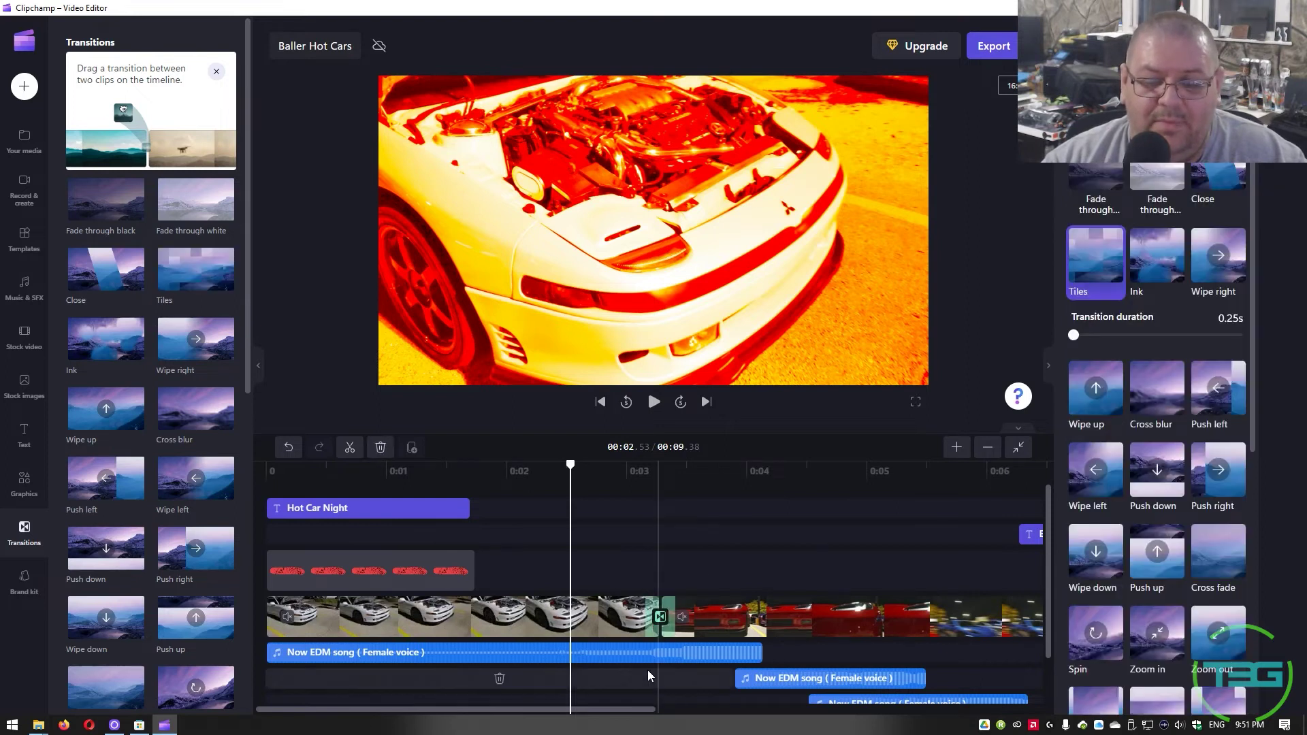
{"action": "mouse_move", "coordinate": [105, 338]}
{"action": "left_mouse_down"}
{"action": "mouse_move", "coordinate": [615, 577]}
{"action": "mouse_move", "coordinate": [658, 617]}
{"action": "left_mouse_up"}
{"action": "key", "text": "space"}
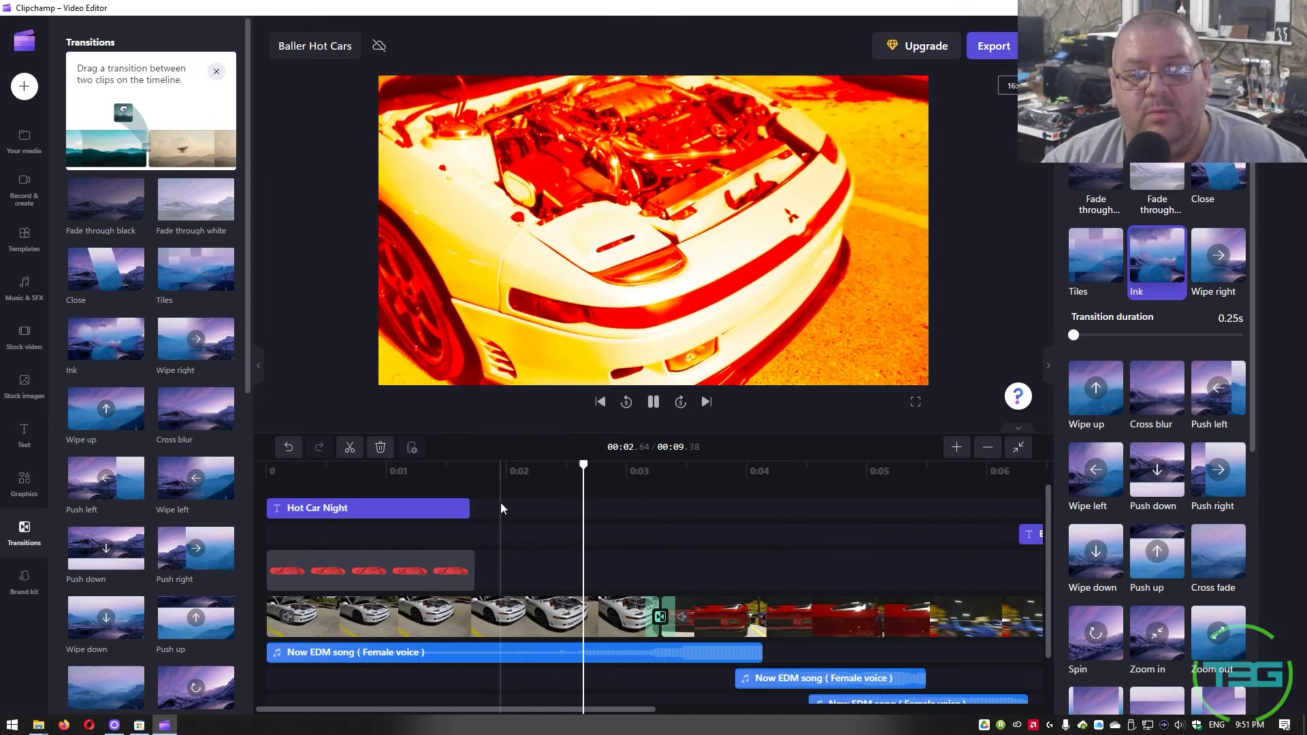
{"action": "left_click", "coordinate": [500, 616]}
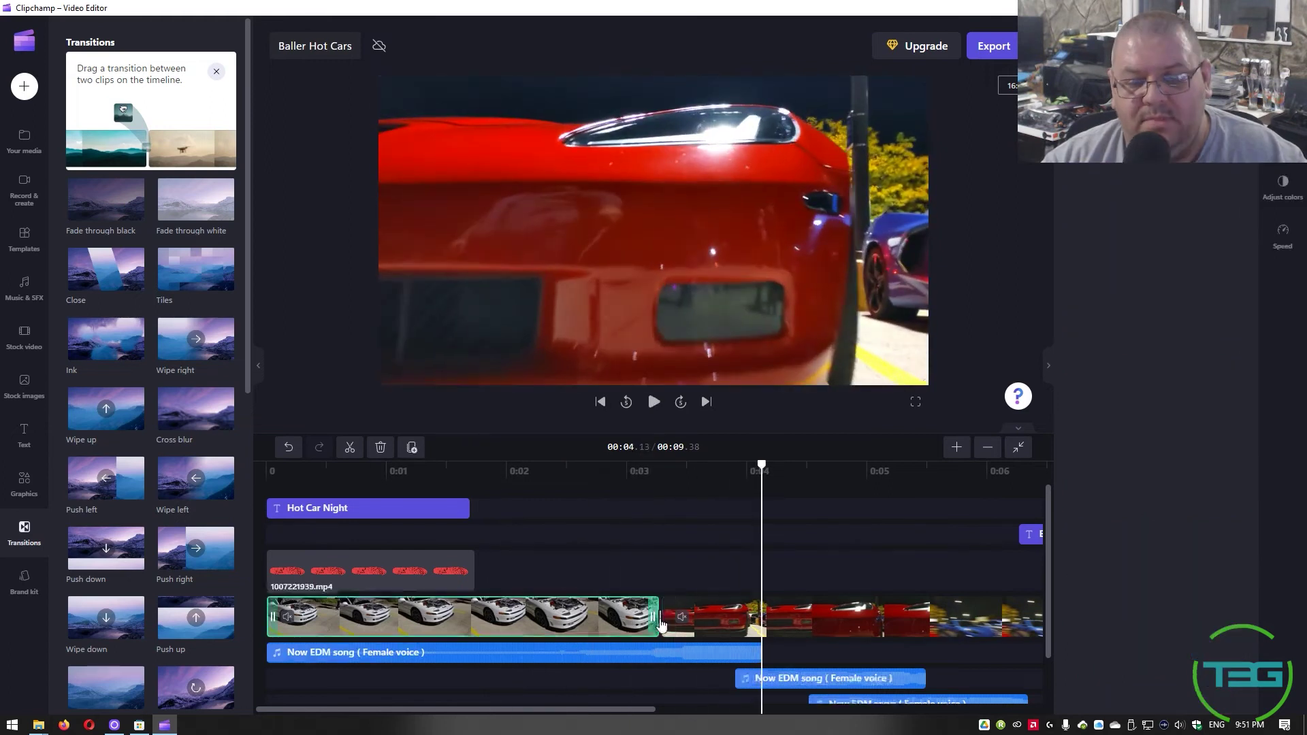
- Lengthen the transition to about 1.7 seconds and replay it
{"action": "left_click", "coordinate": [660, 617]}
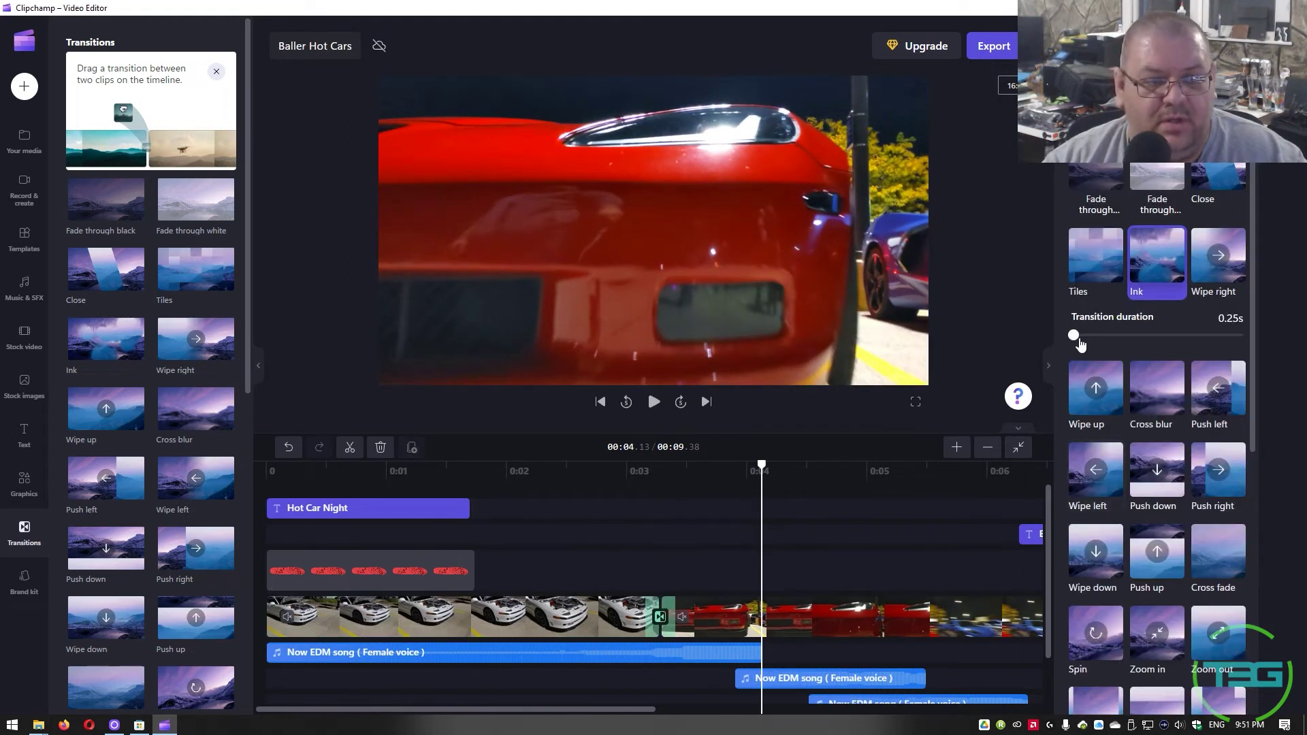
{"action": "left_click_drag", "start_coordinate": [1074, 335], "coordinate": [1127, 335]}
{"action": "left_click", "coordinate": [476, 471]}
{"action": "key", "text": "space"}
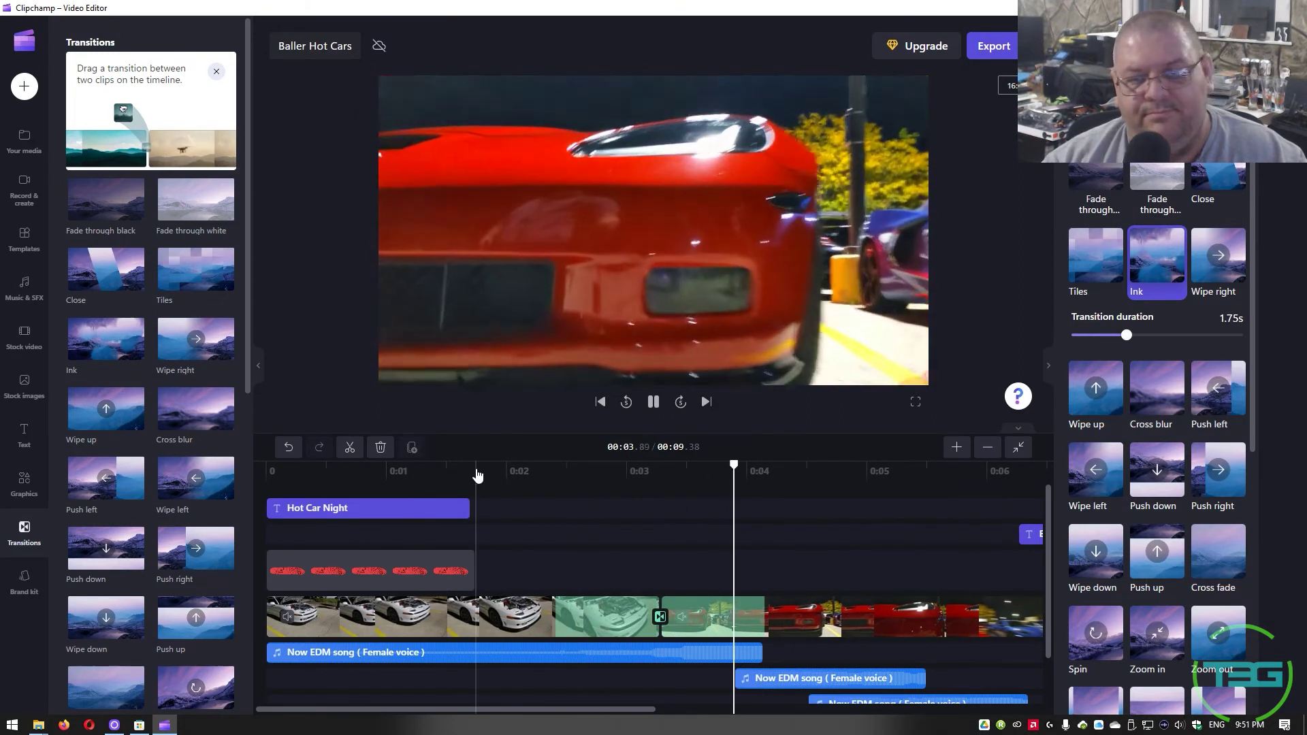
{"action": "key", "text": "space"}
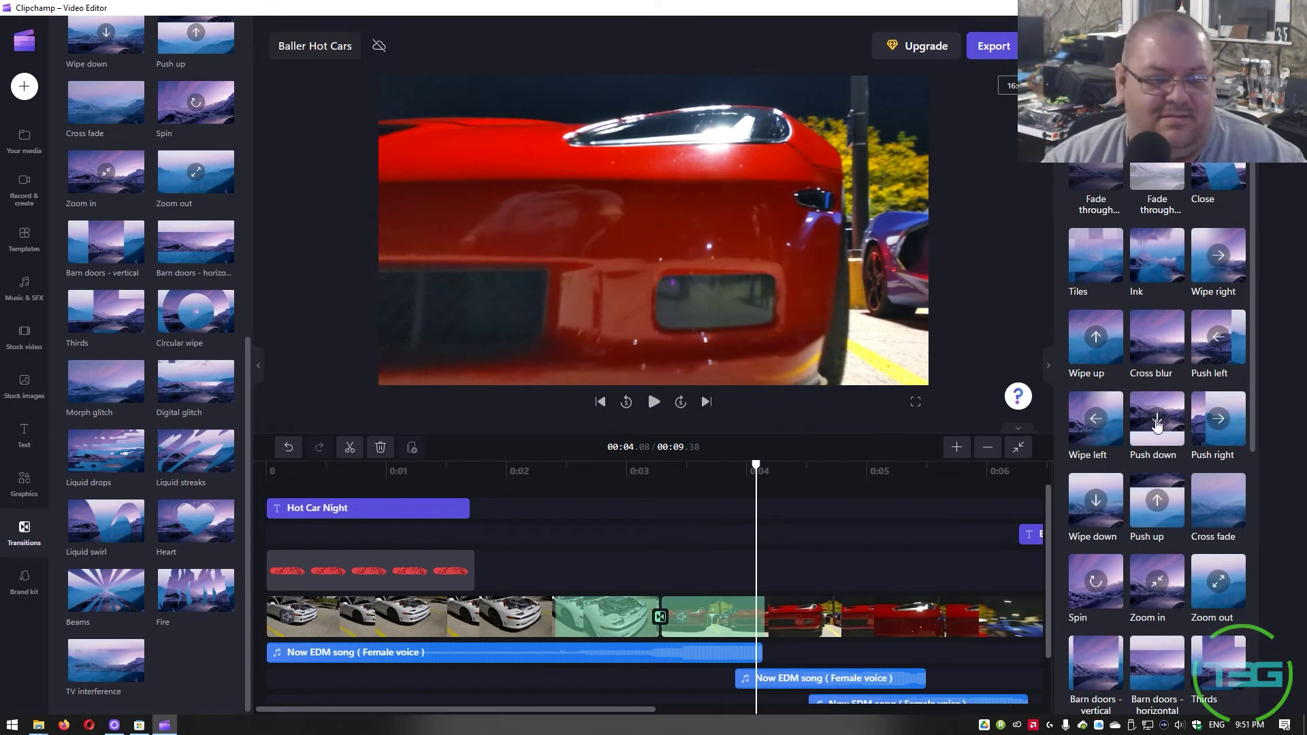
- Shorten the transition to 0.76 seconds and preview the result
{"action": "scroll", "coordinate": [1157, 424], "scroll_direction": "down", "scroll_amount": 5}
{"action": "scroll", "coordinate": [1178, 599], "scroll_direction": "up", "scroll_amount": 3}
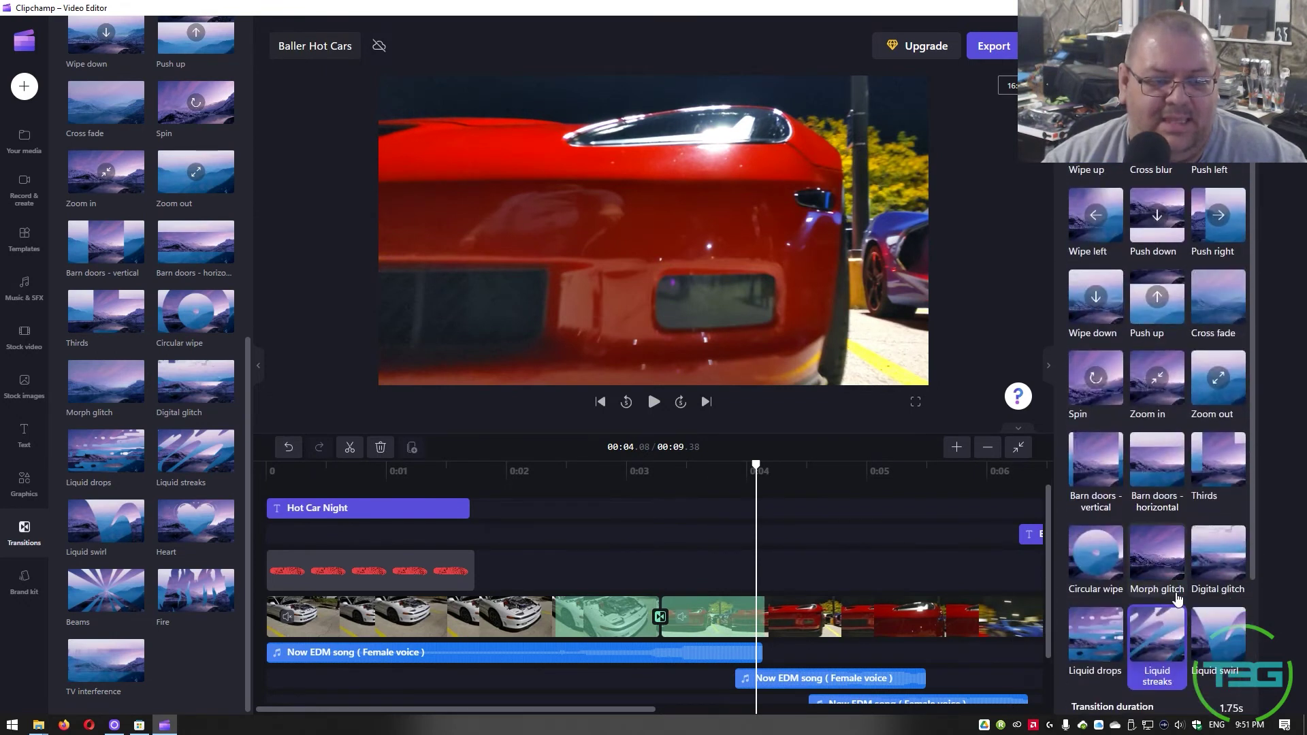
{"action": "scroll", "coordinate": [1178, 599], "scroll_direction": "down", "scroll_amount": 3}
{"action": "left_click_drag", "start_coordinate": [1127, 515], "coordinate": [1120, 515]}
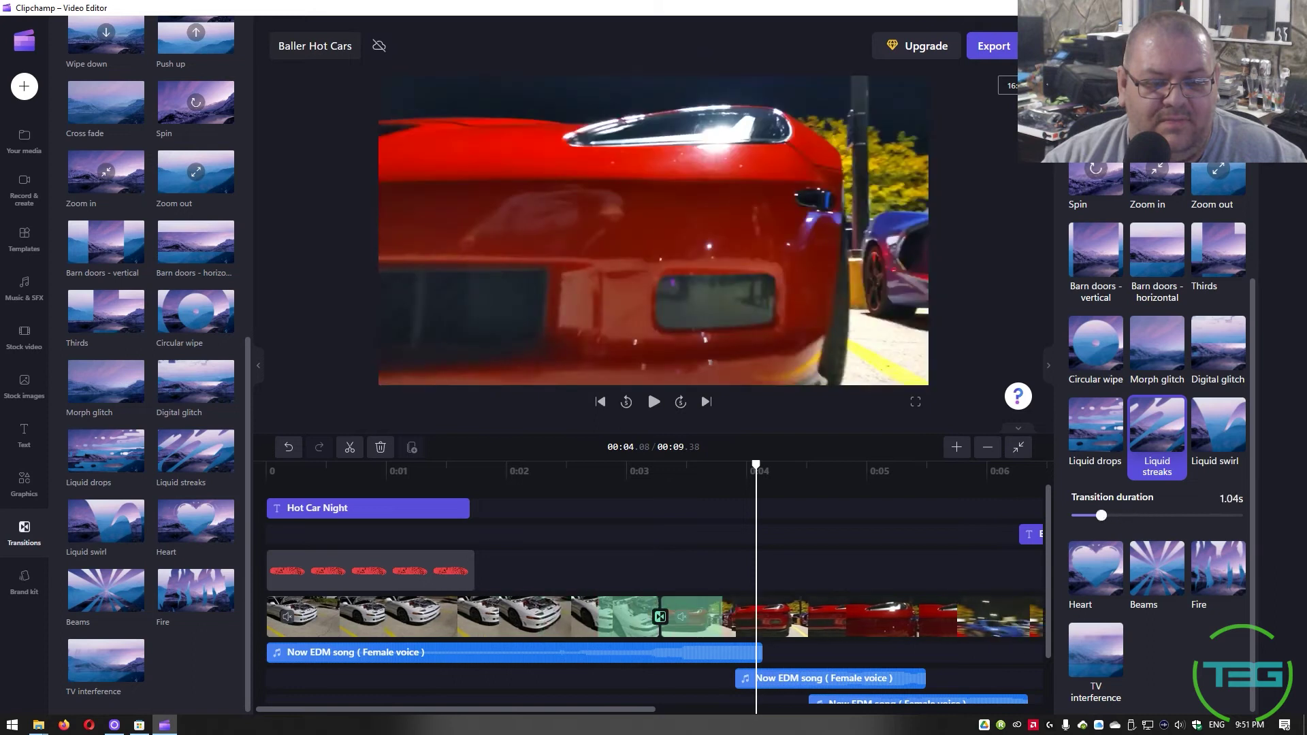
{"action": "left_click_drag", "start_coordinate": [1120, 516], "coordinate": [1091, 516]}
{"action": "left_click", "coordinate": [529, 485]}
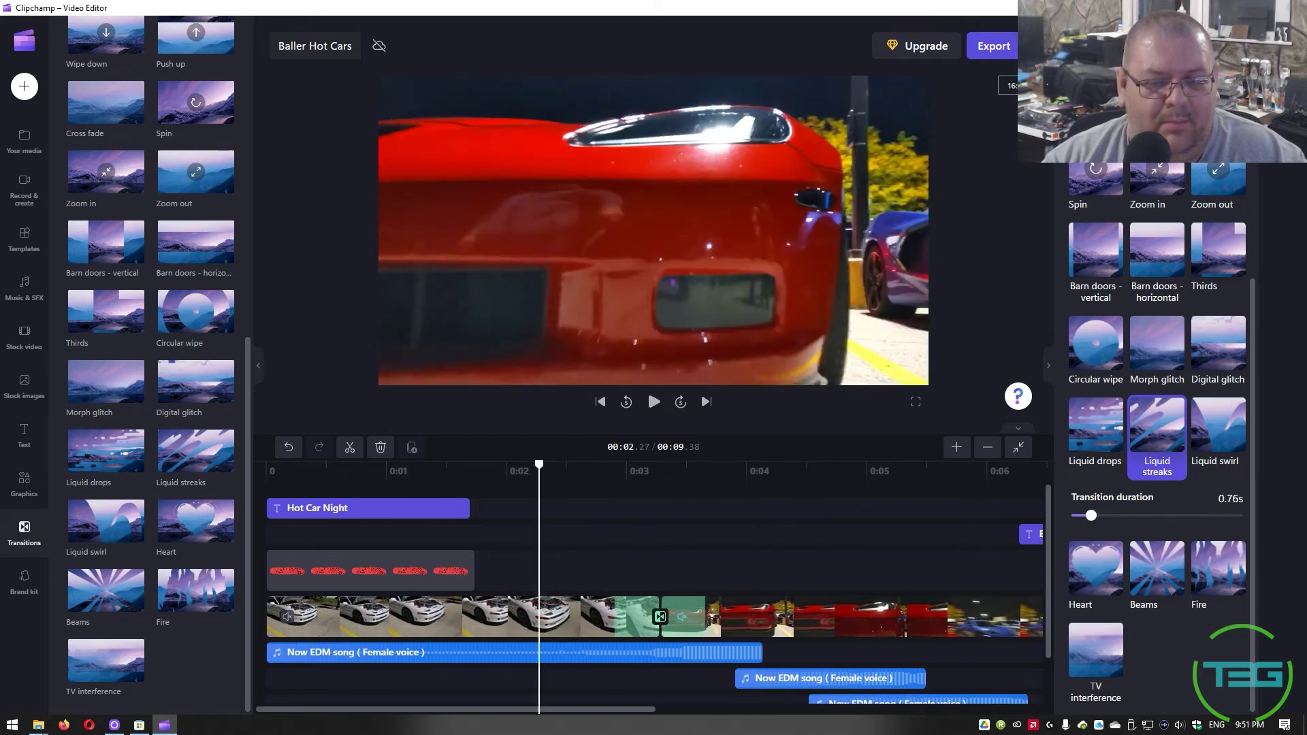
{"action": "key", "text": "space"}
{"action": "left_click", "coordinate": [529, 485]}
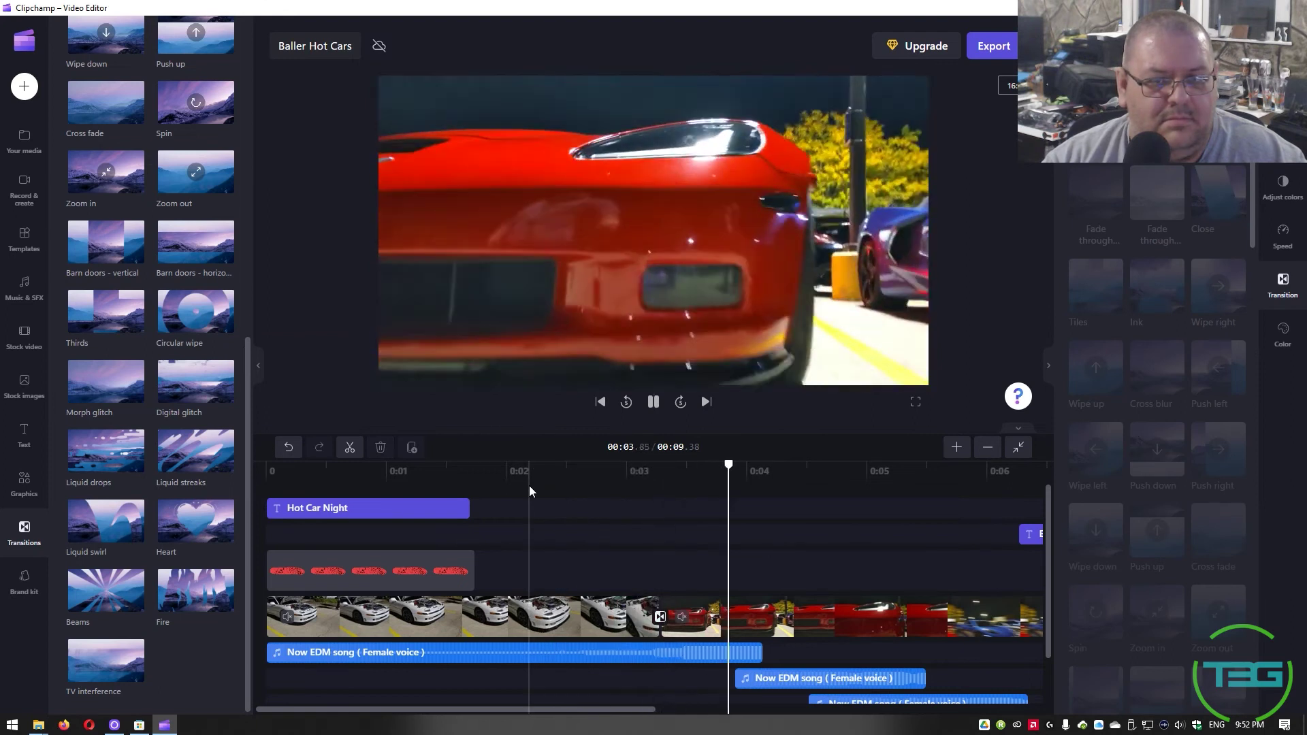
{"action": "key", "text": "space"}
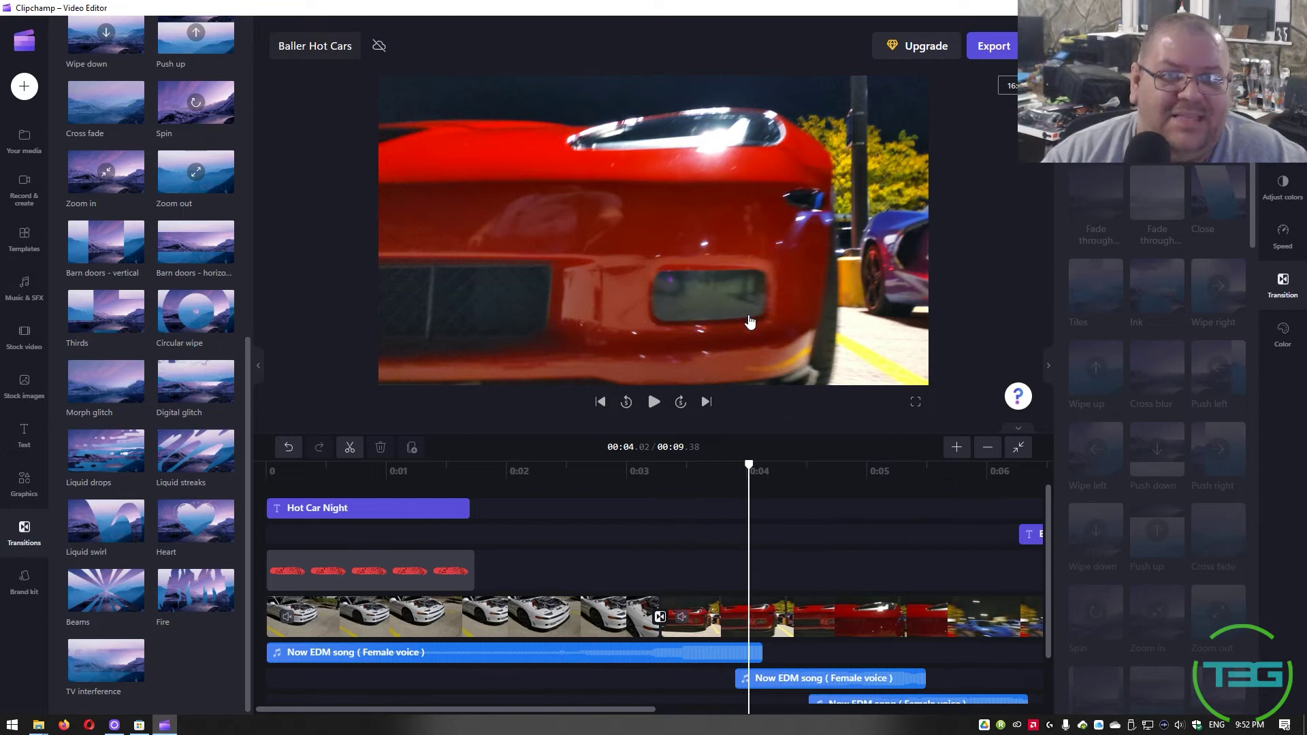
{"action": "scroll", "coordinate": [681, 562], "scroll_direction": "down", "scroll_amount": 1}
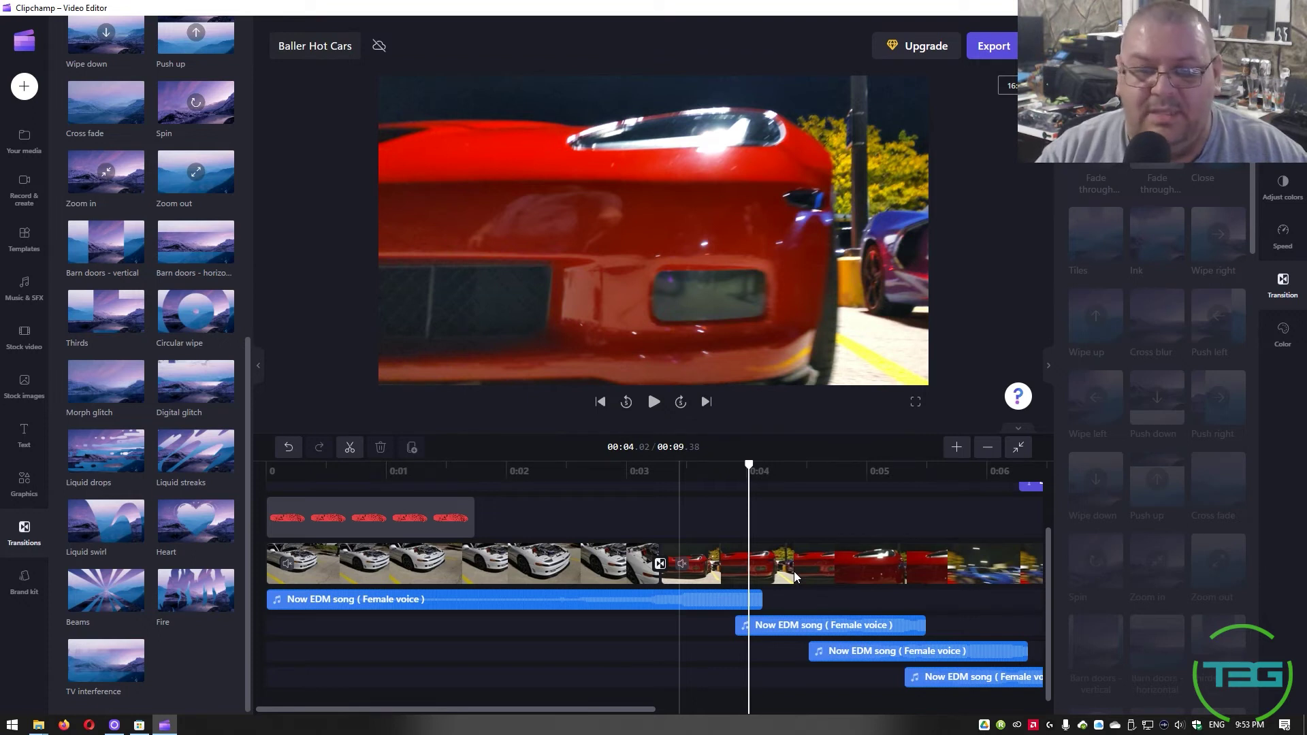
- Export the Baller Hot Cars video in 1080p HD quality
{"action": "left_click", "coordinate": [1012, 51]}
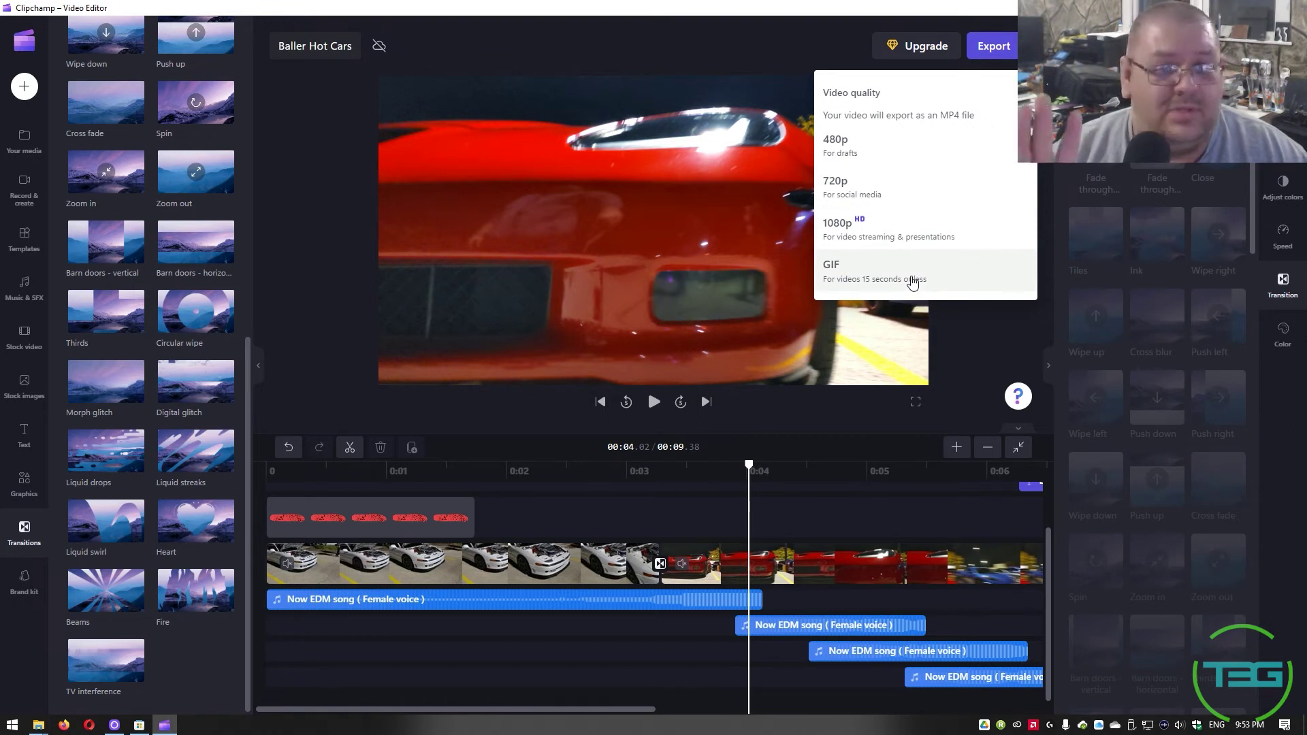
{"action": "left_click", "coordinate": [908, 238]}
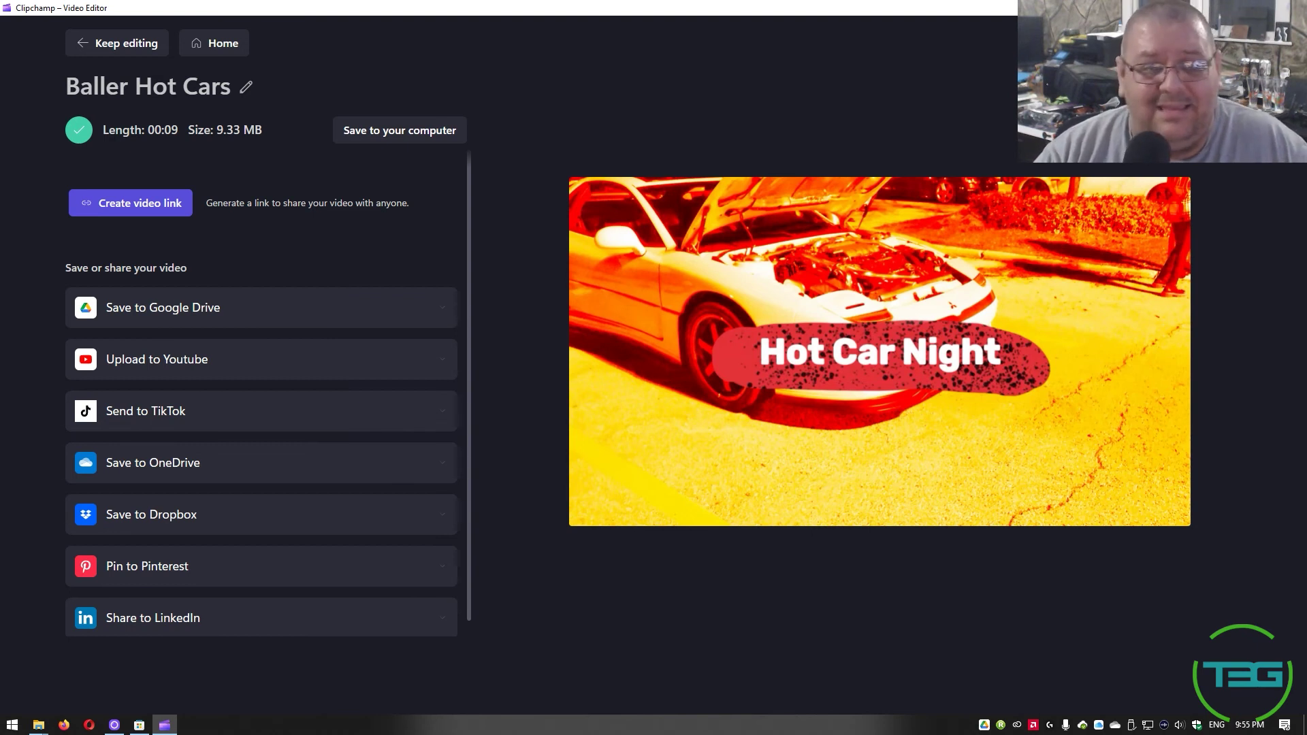
- Go back from the export page to the Clipchamp home screen
{"action": "left_click", "coordinate": [191, 43]}
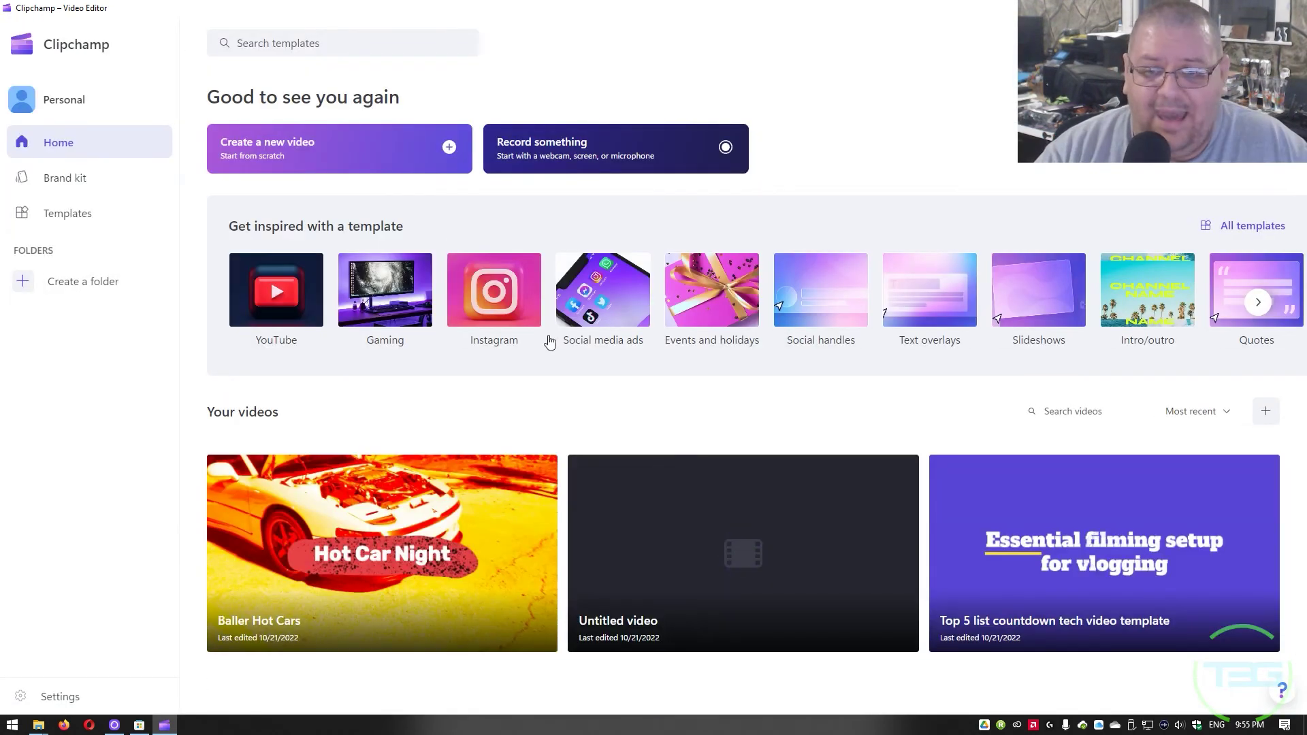